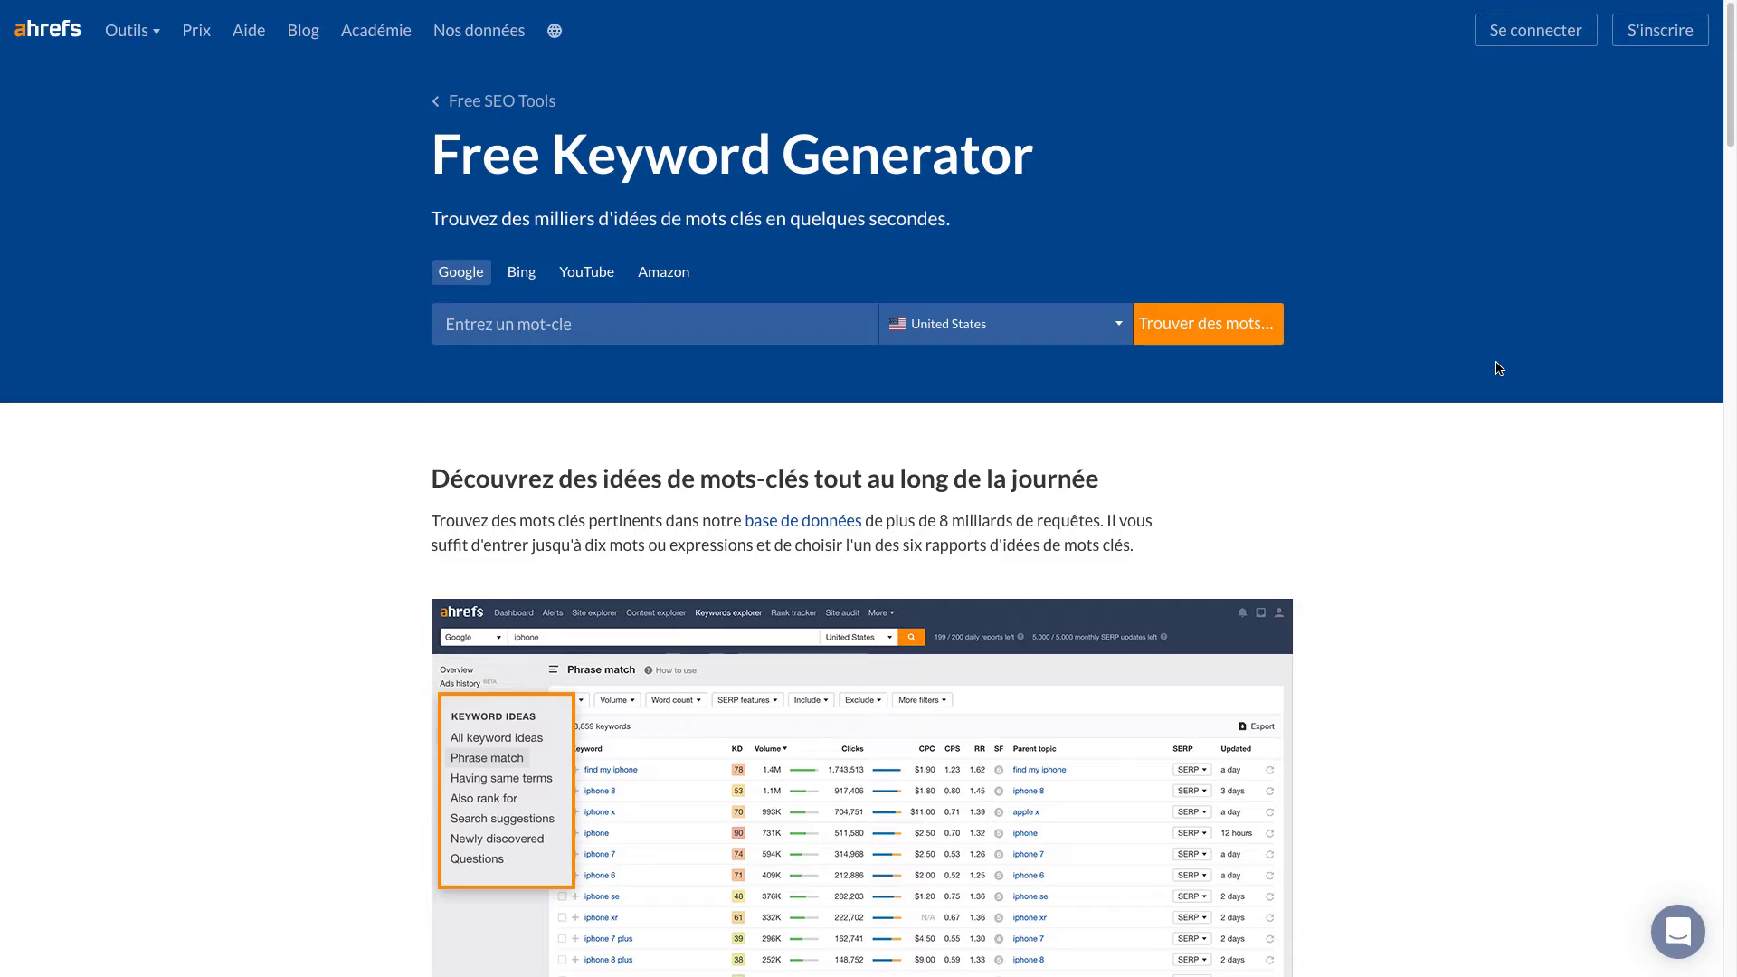
Step: Open a new browser tab and enter "thérapeute boulogne billancourt" in Google's search box to view the suggested searches
key("super+t")
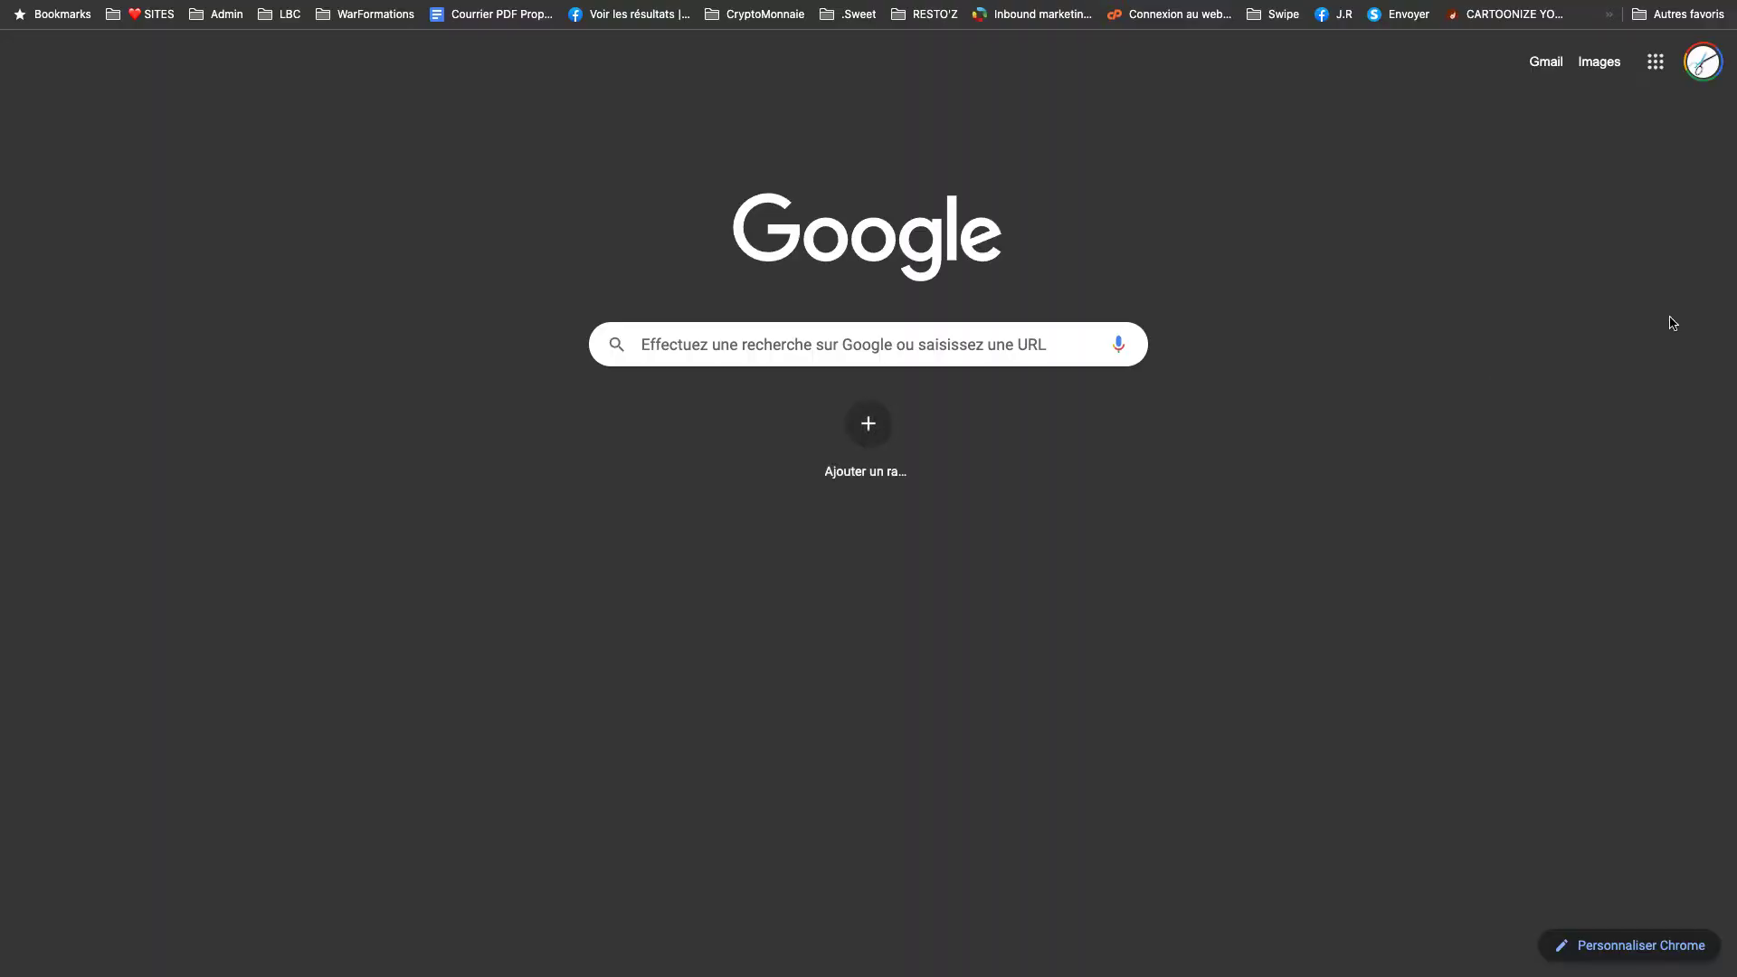
left_click(913, 353)
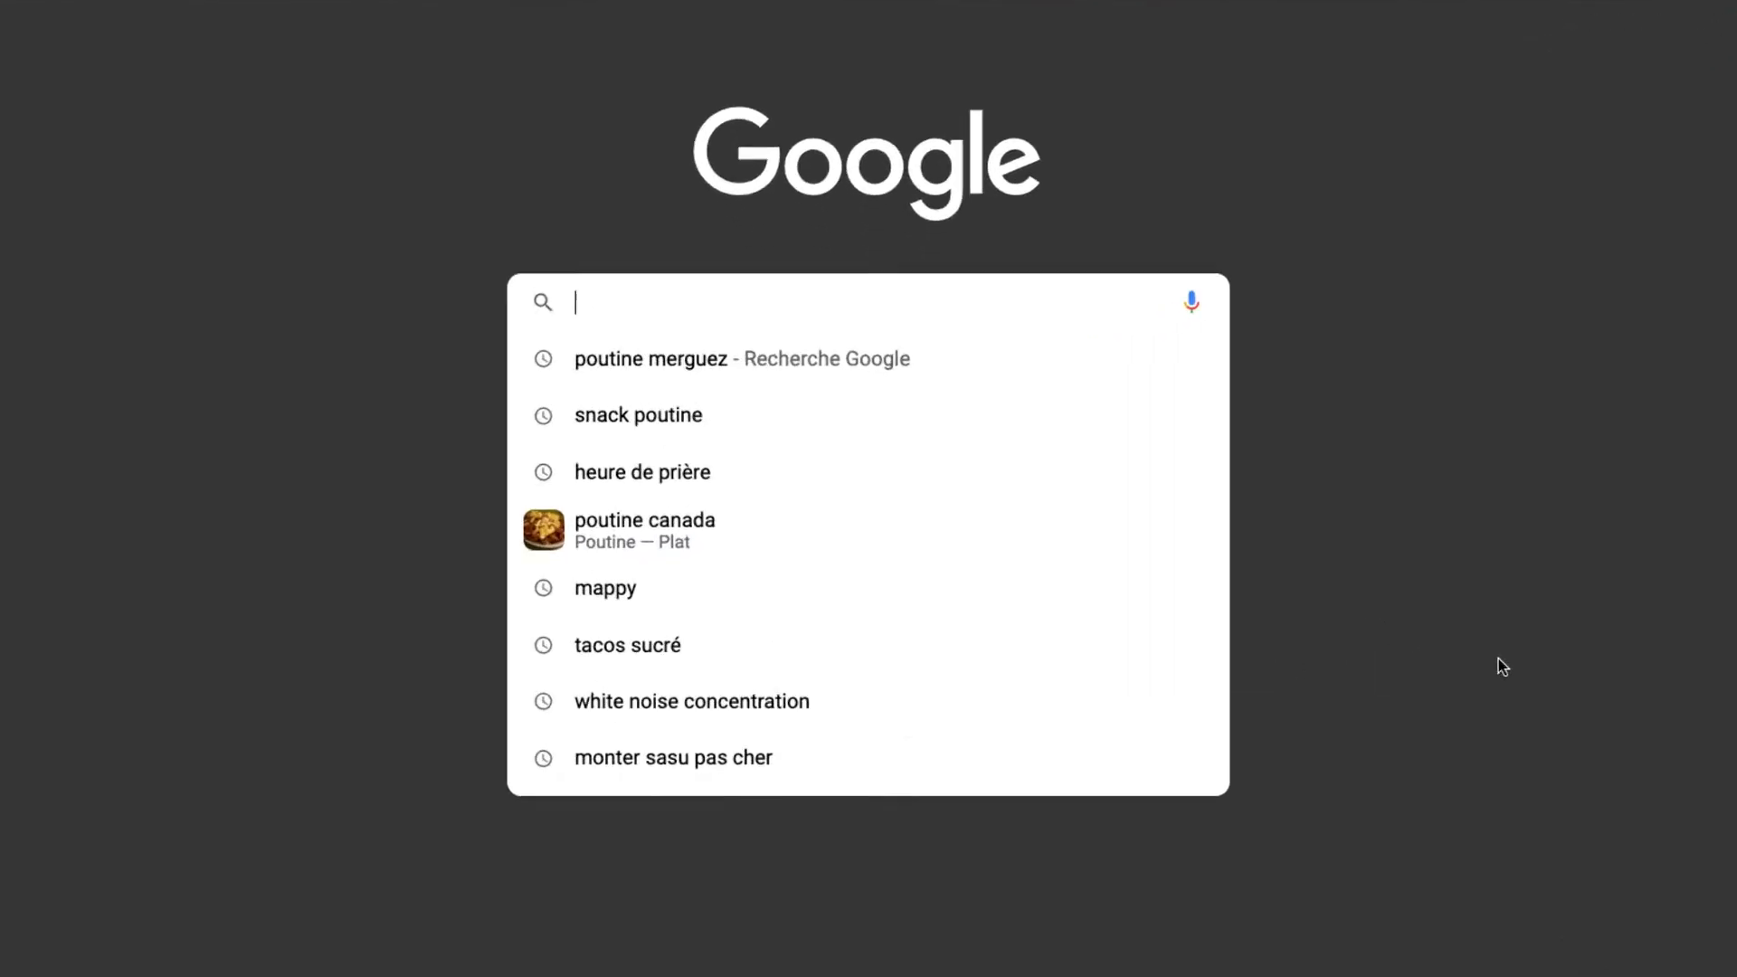
type("thérapeute ")
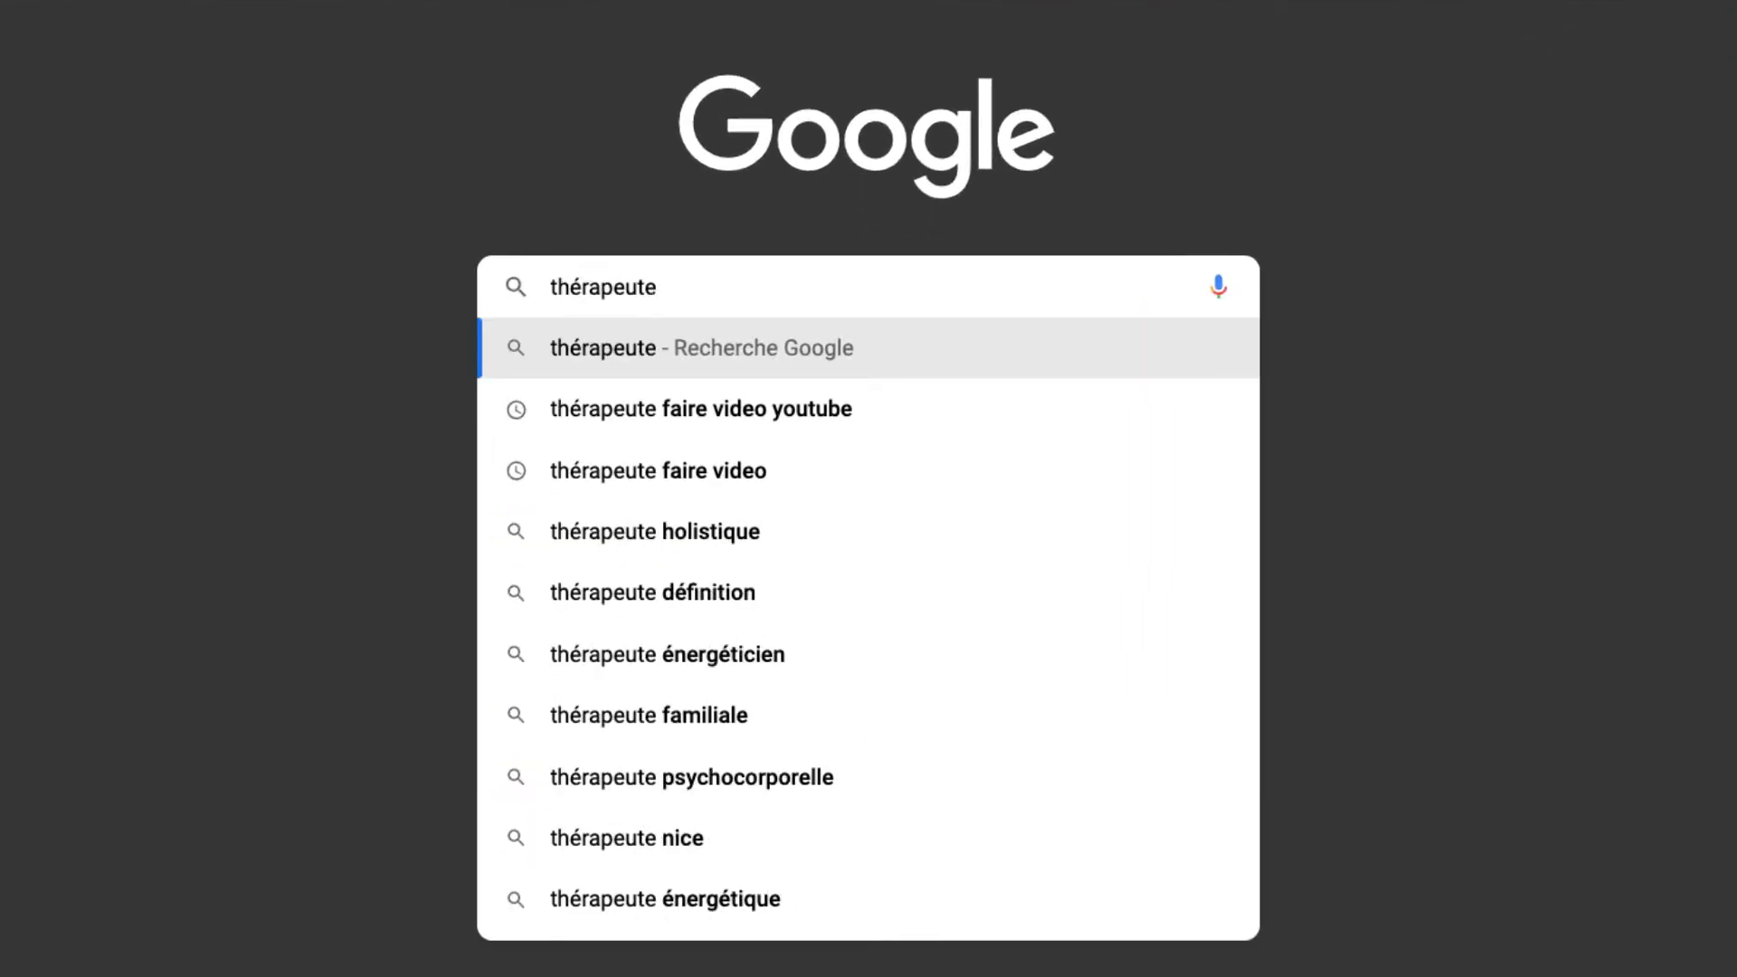
type("boulogue")
key("BackSpace")
key("BackSpace")
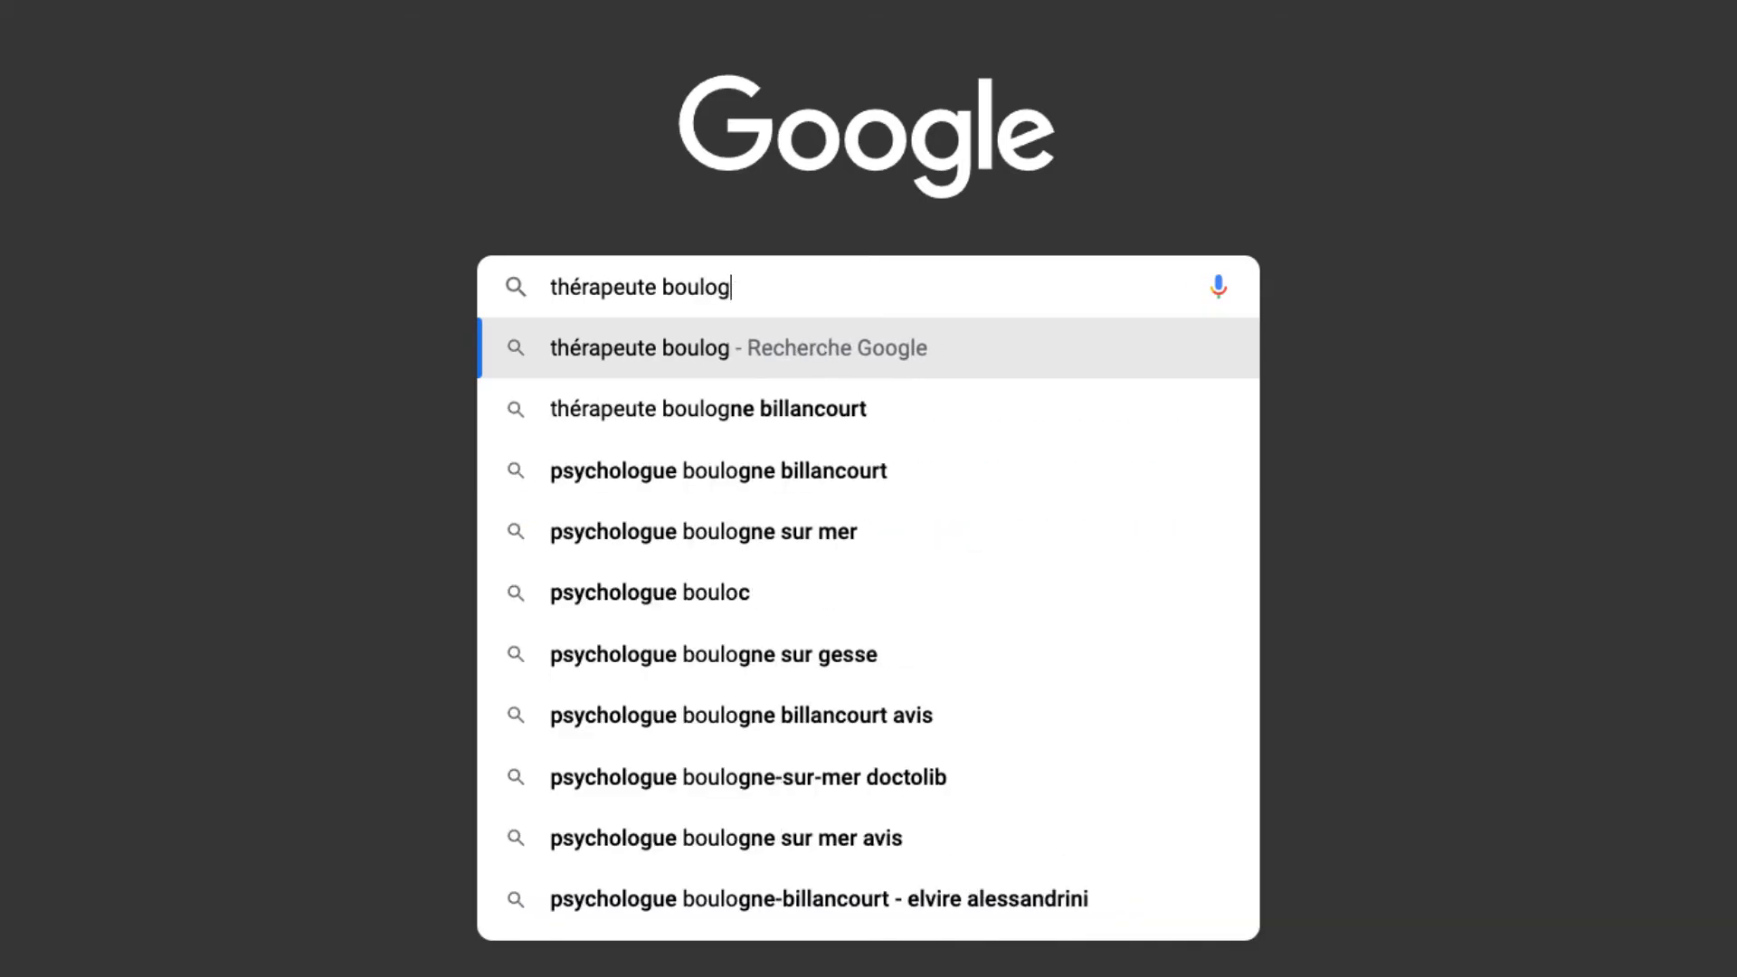
type("ne bi")
key("Down")
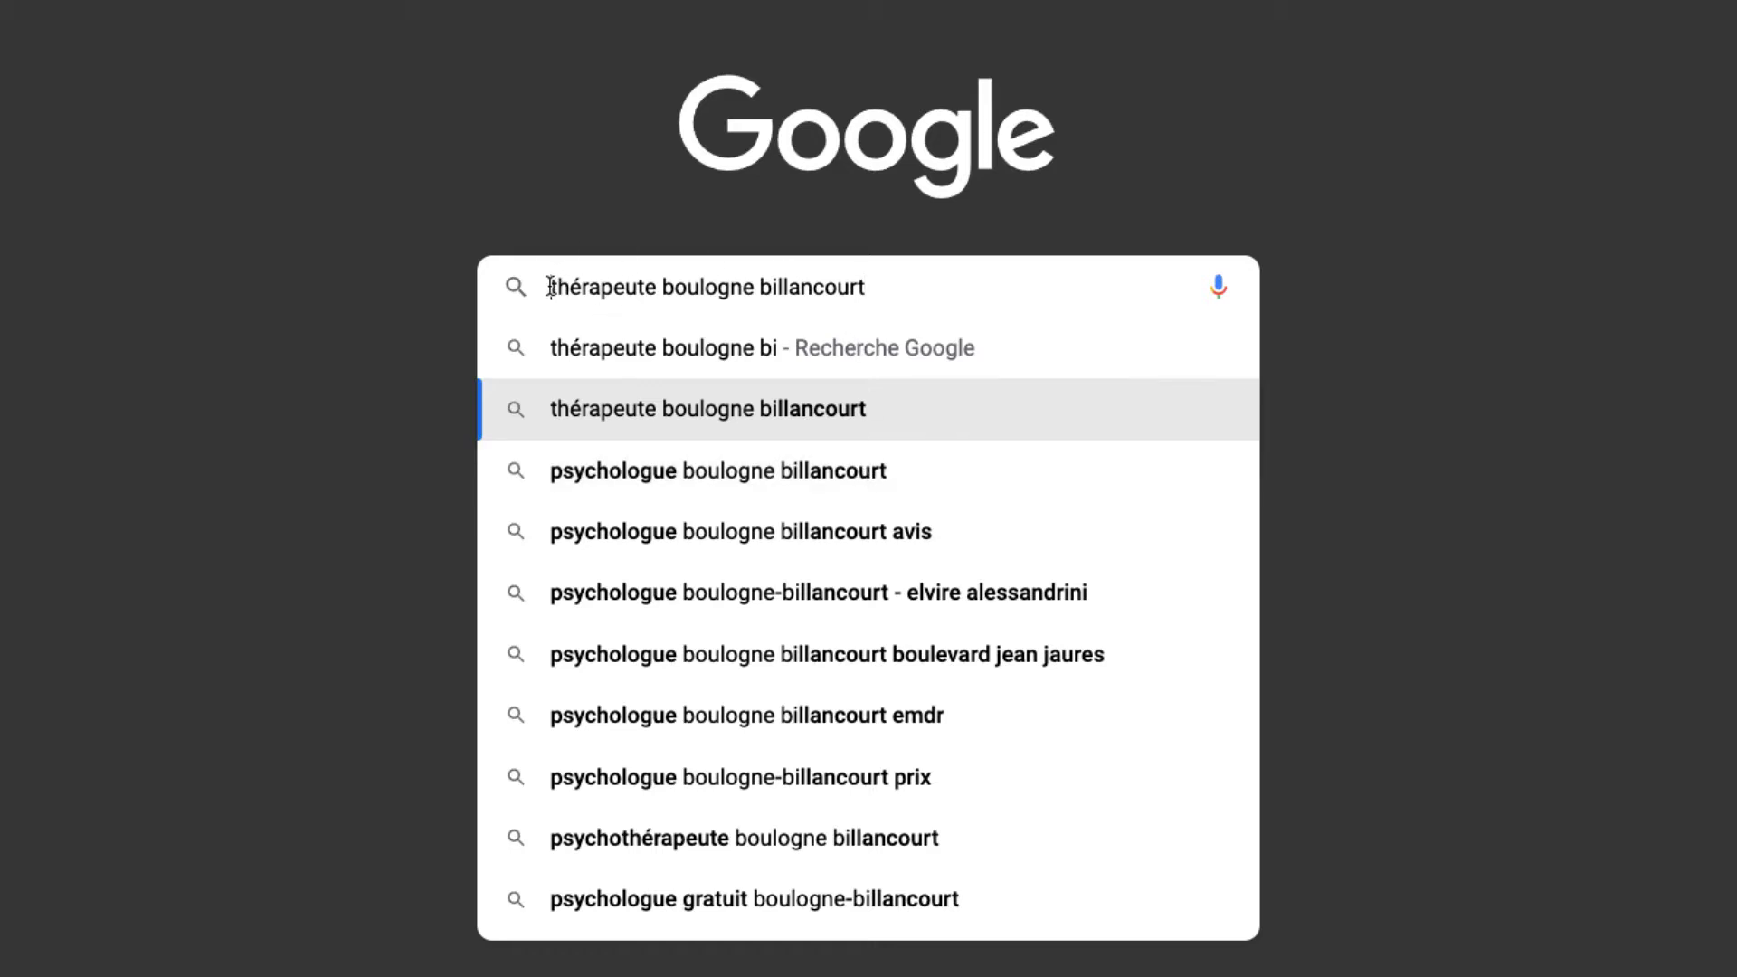
Step: Replace the whole query with "hypnothérapeute marseille" to check its suggested searches
left_click_drag(548, 287, 953, 286)
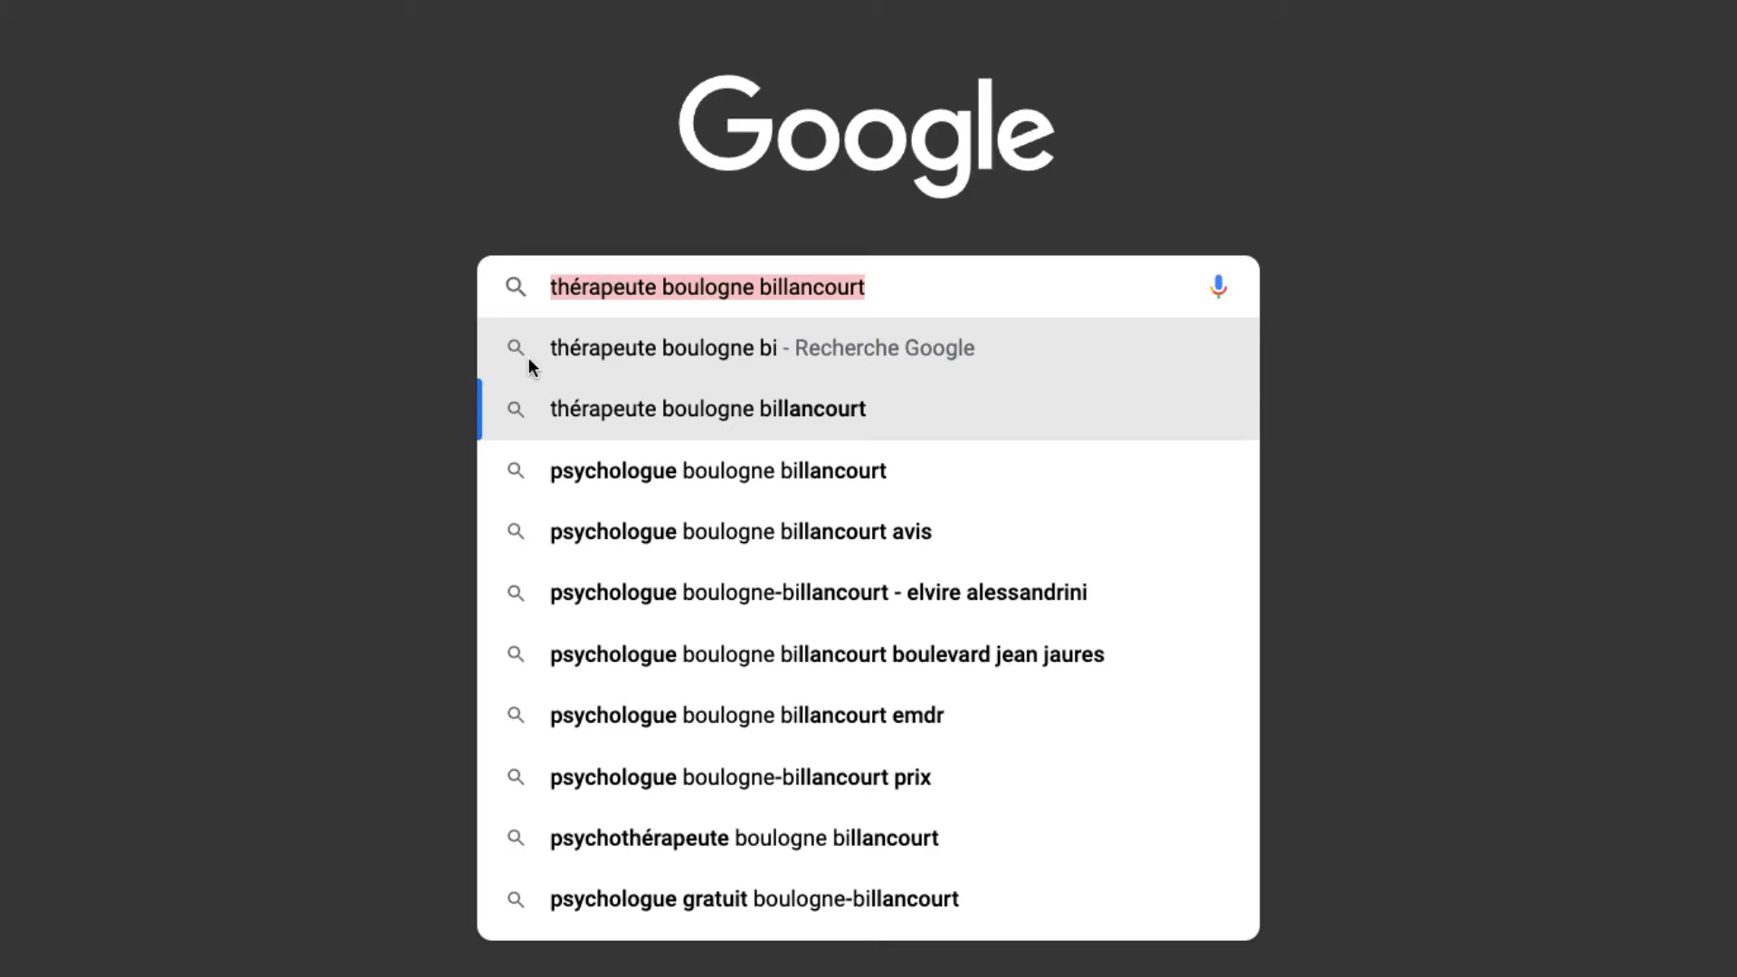
left_click_drag(664, 287, 1023, 287)
key("ctrl+a")
type("hypnoyh")
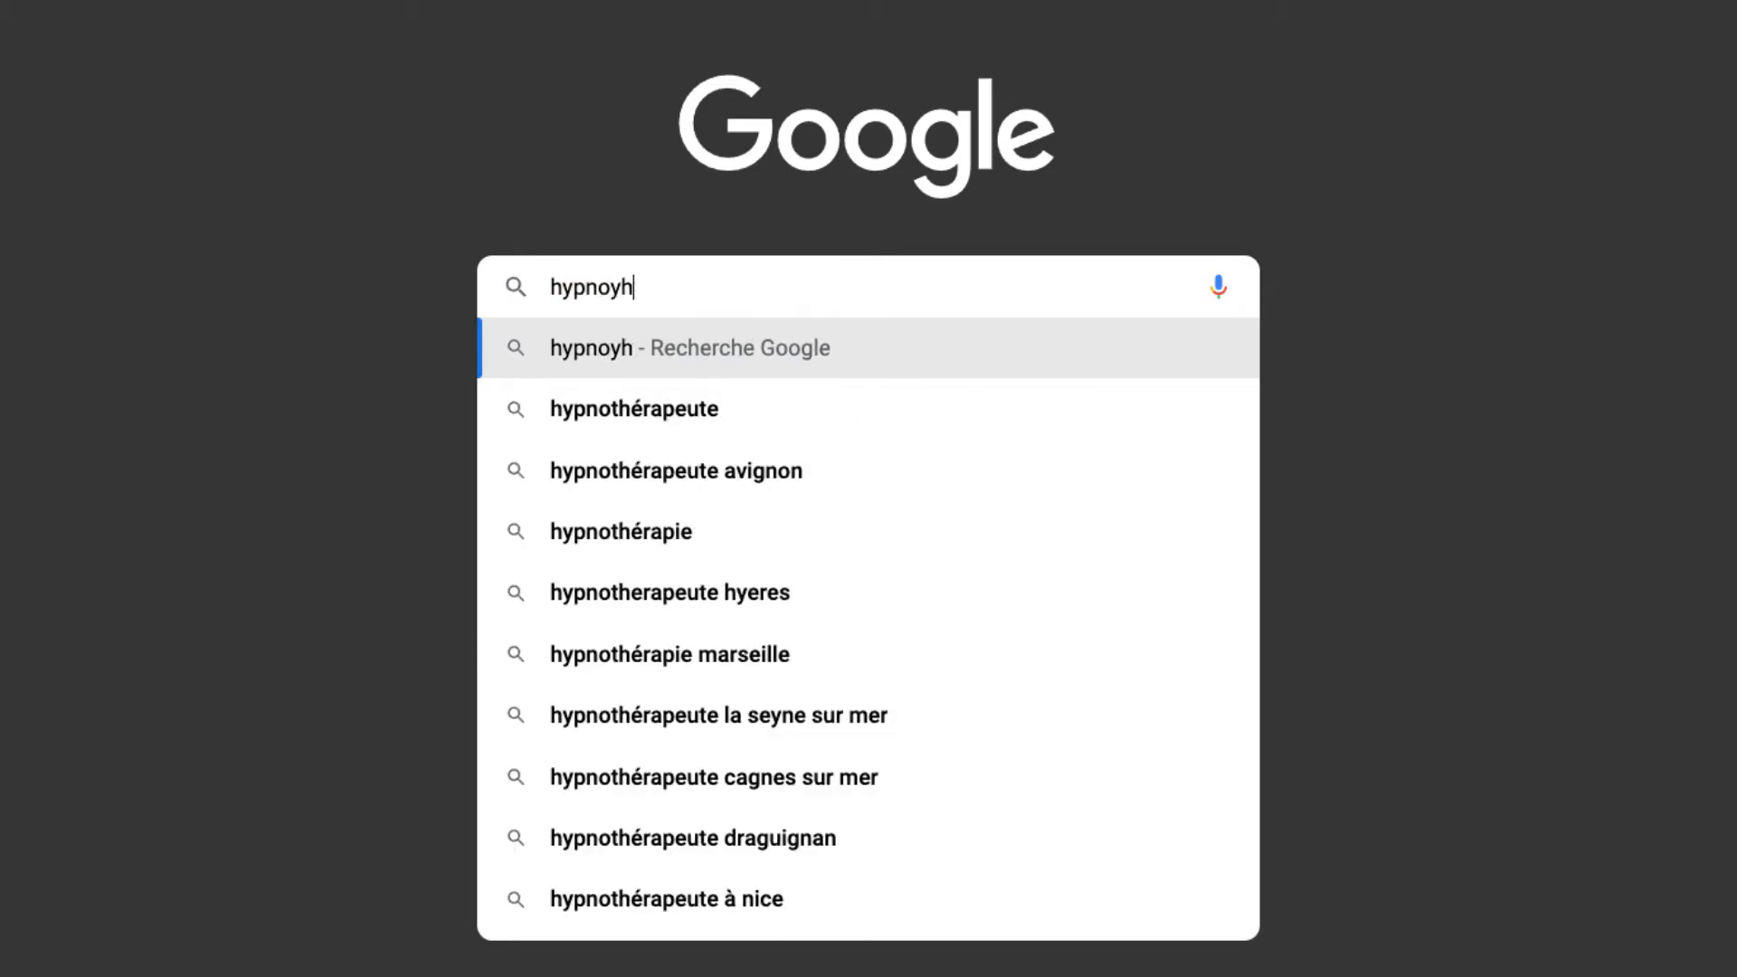
key("BackSpace")
key("BackSpace")
type("théra")
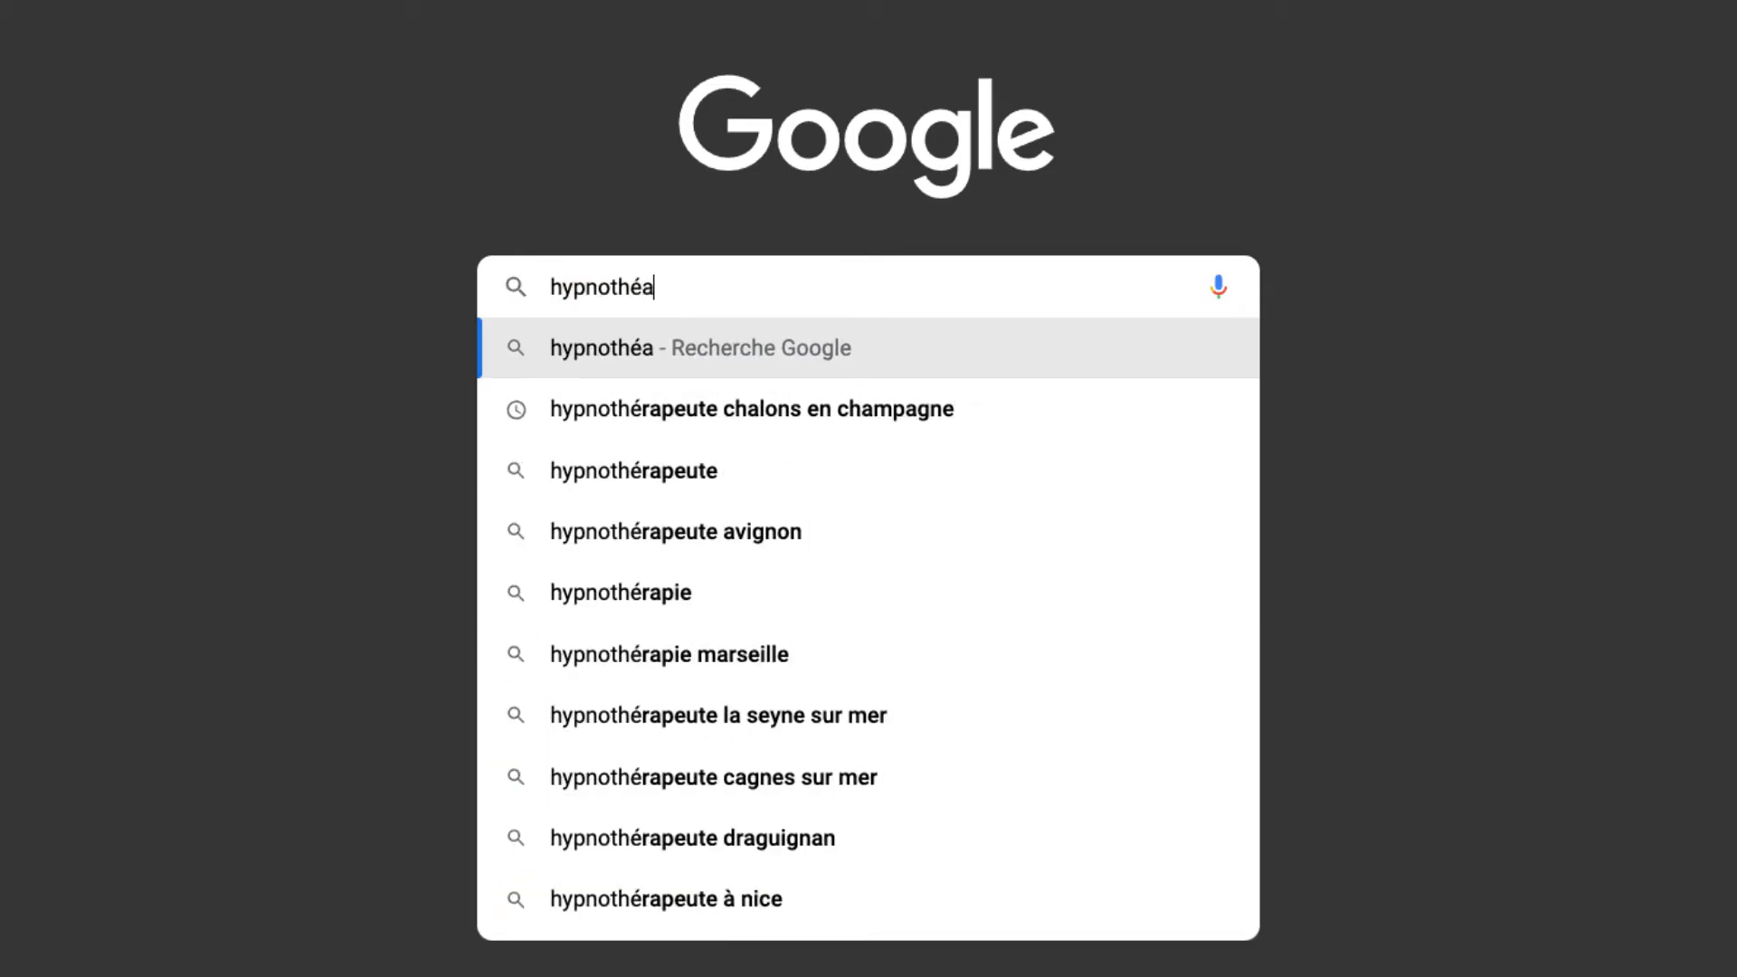
key("BackSpace")
type("rapeute")
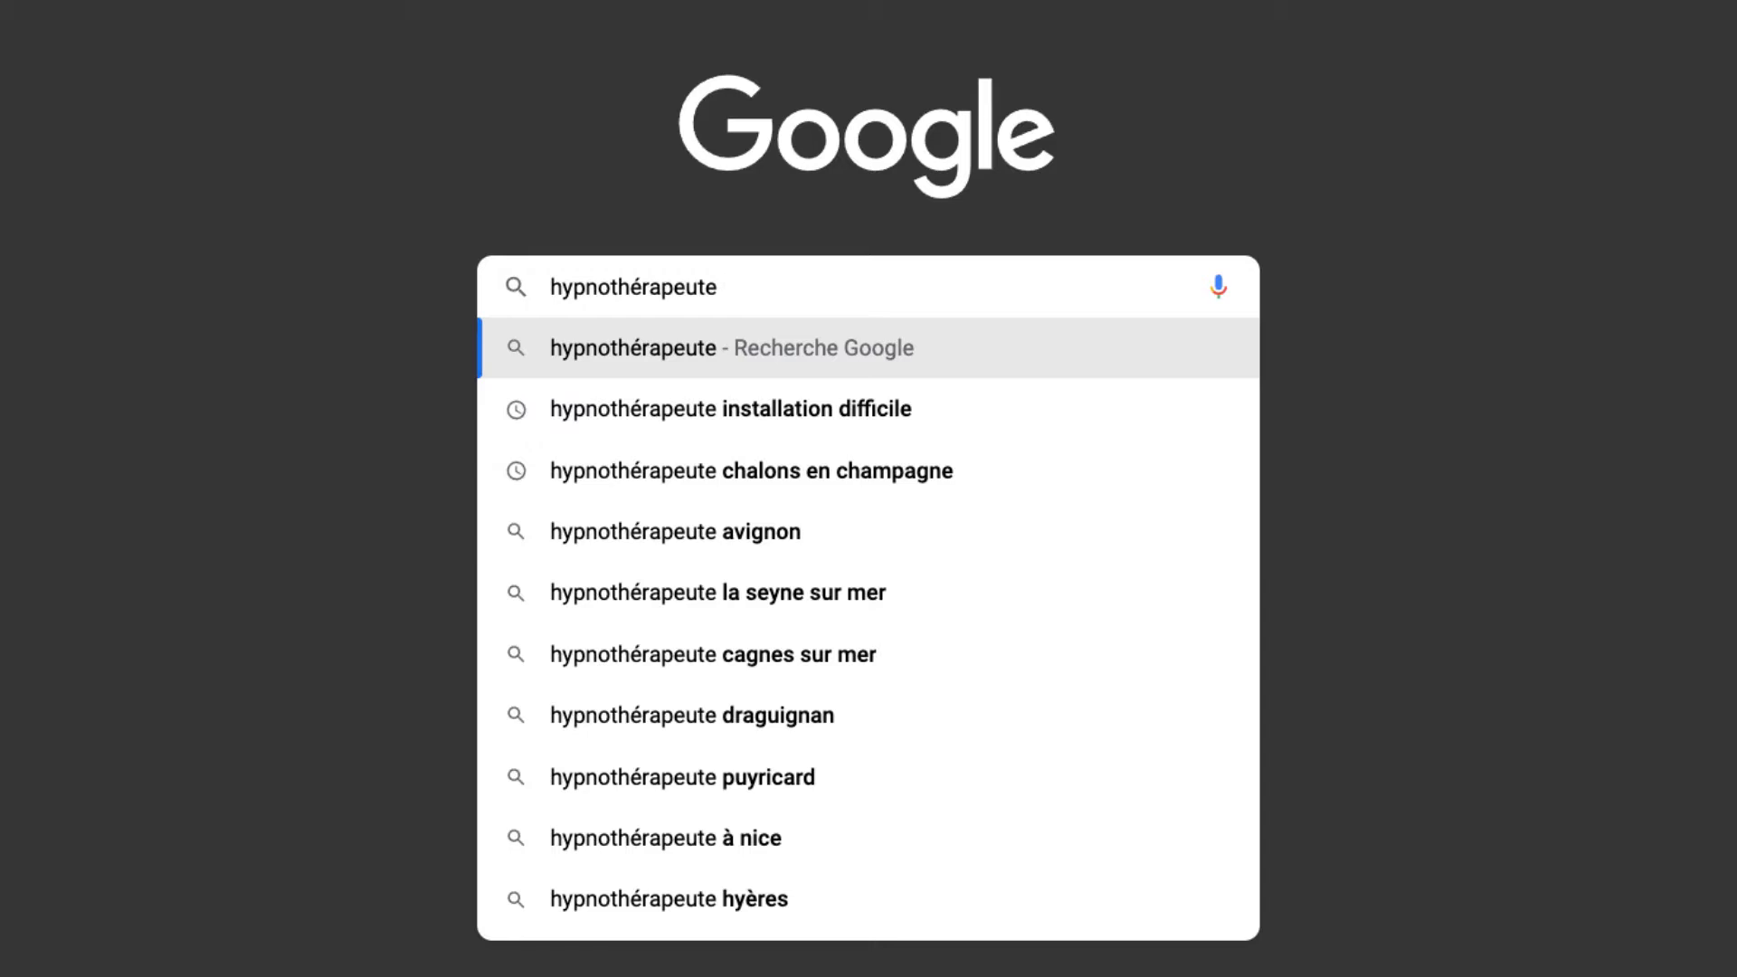
type("marseille")
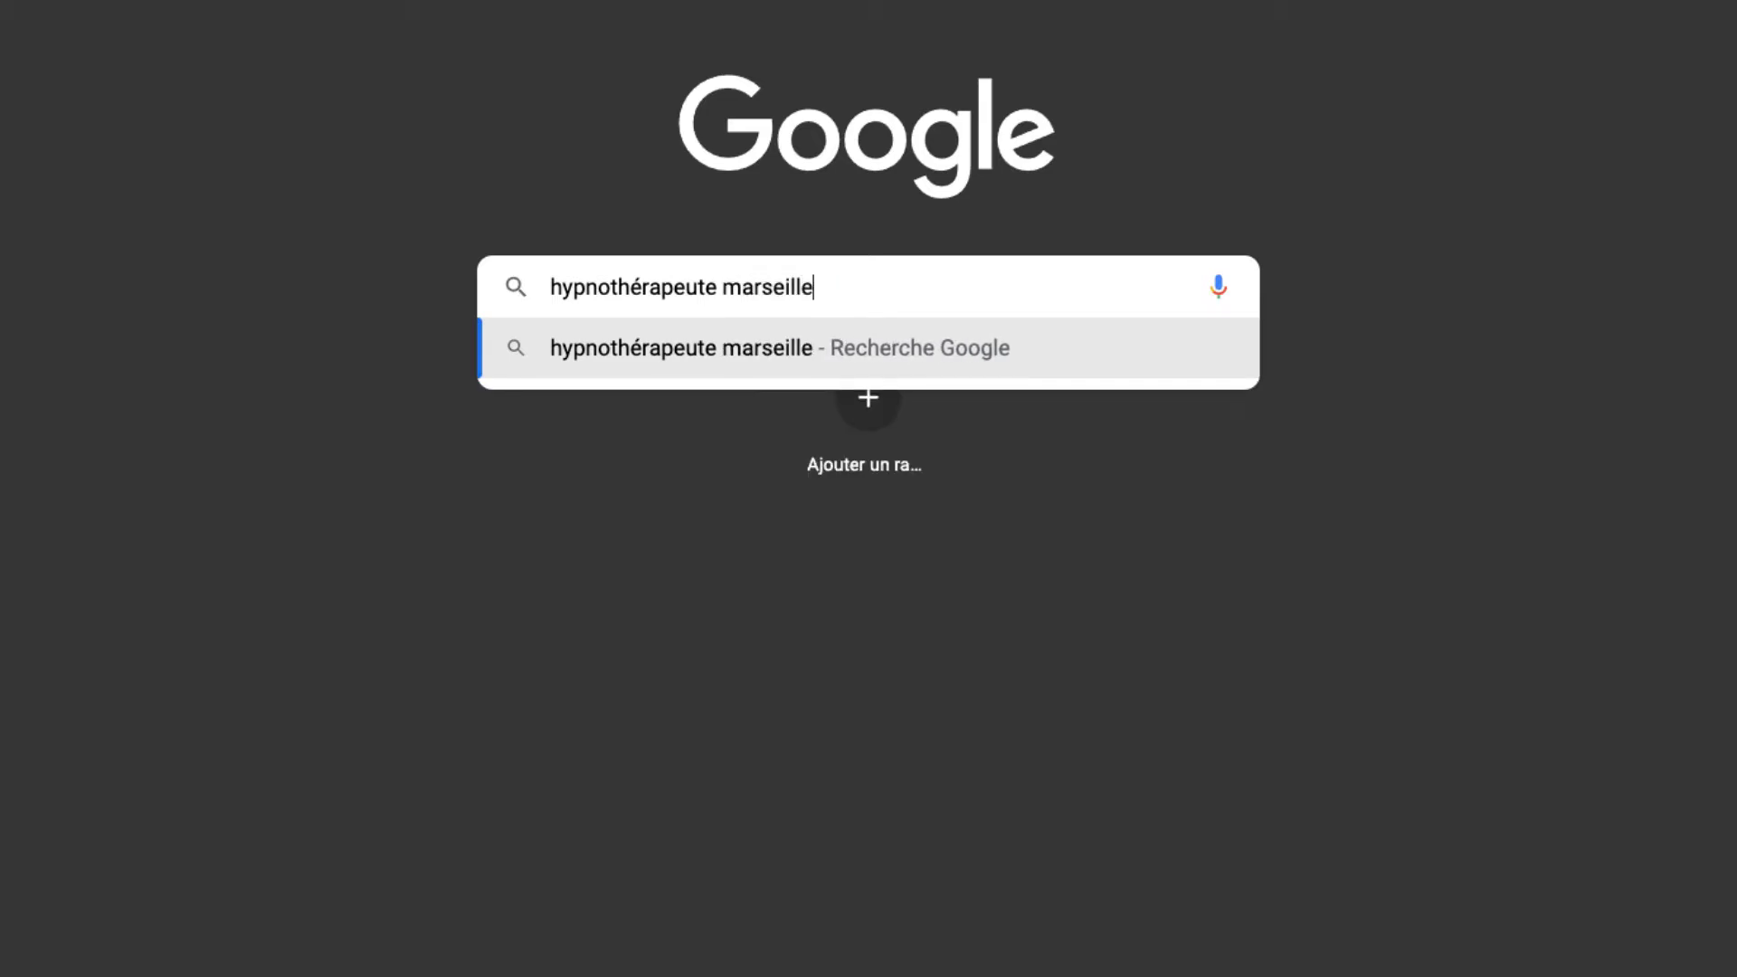
Step: Change the profession in the query so it reads "hypnose marseille" and look at the suggestions
key("super+Left")
key("alt+shift+Right")
type("h")
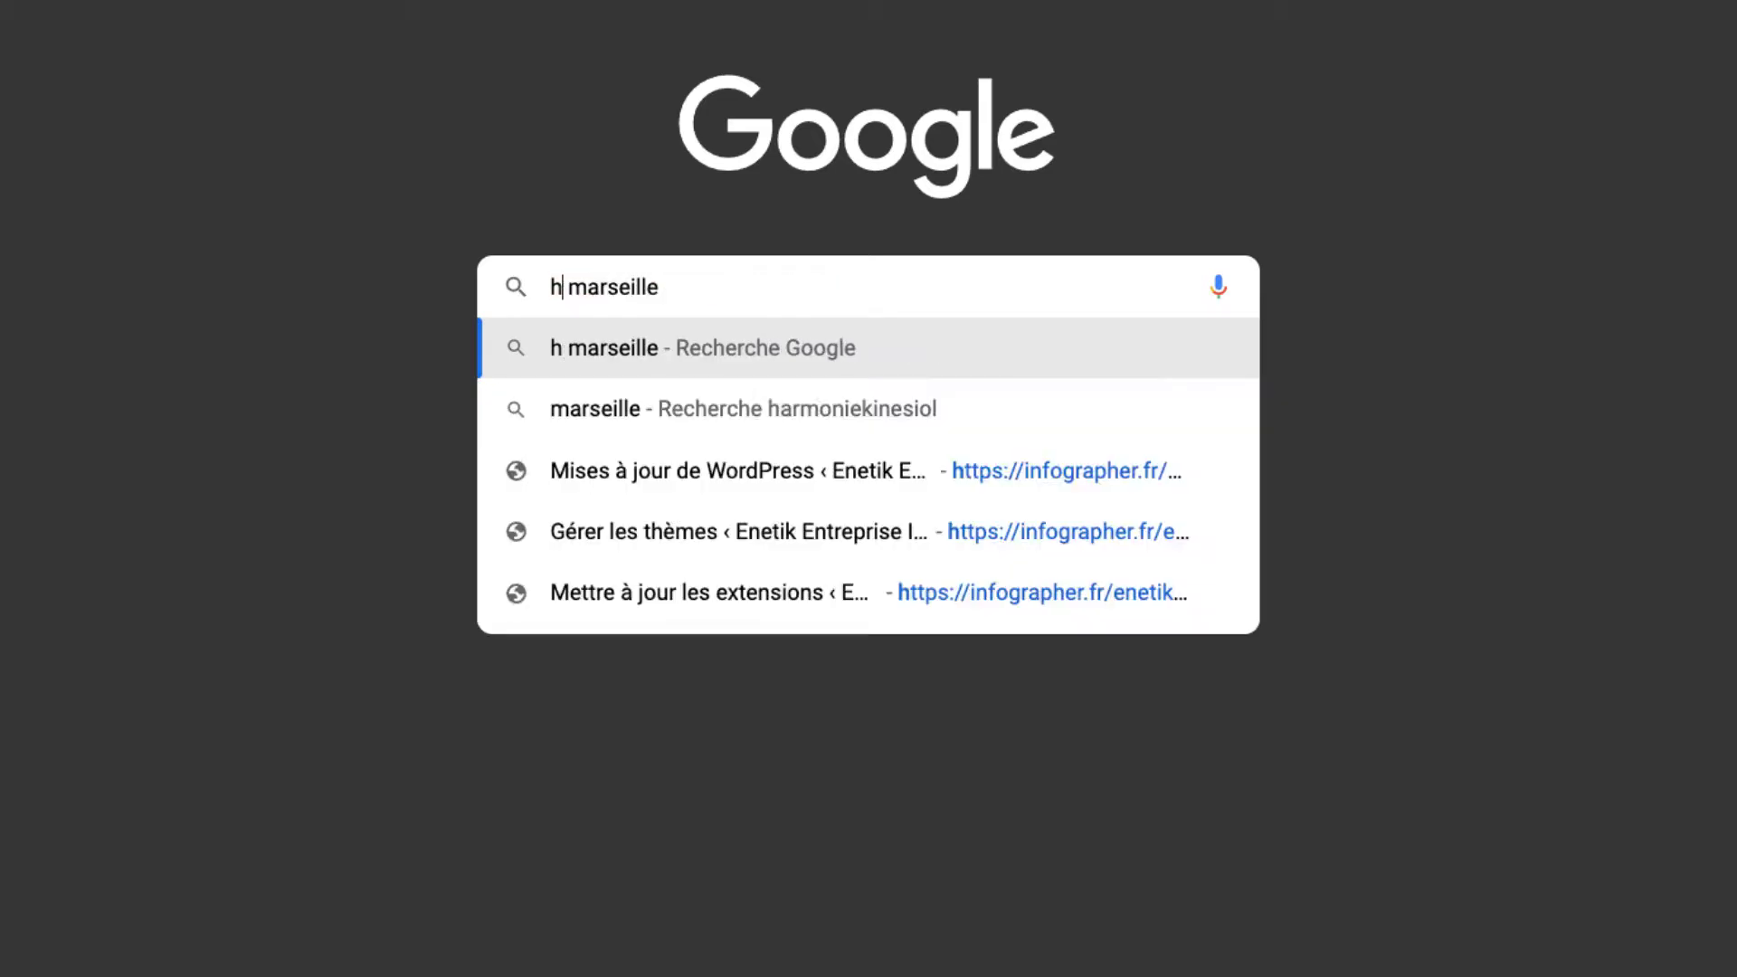
type("ypnose")
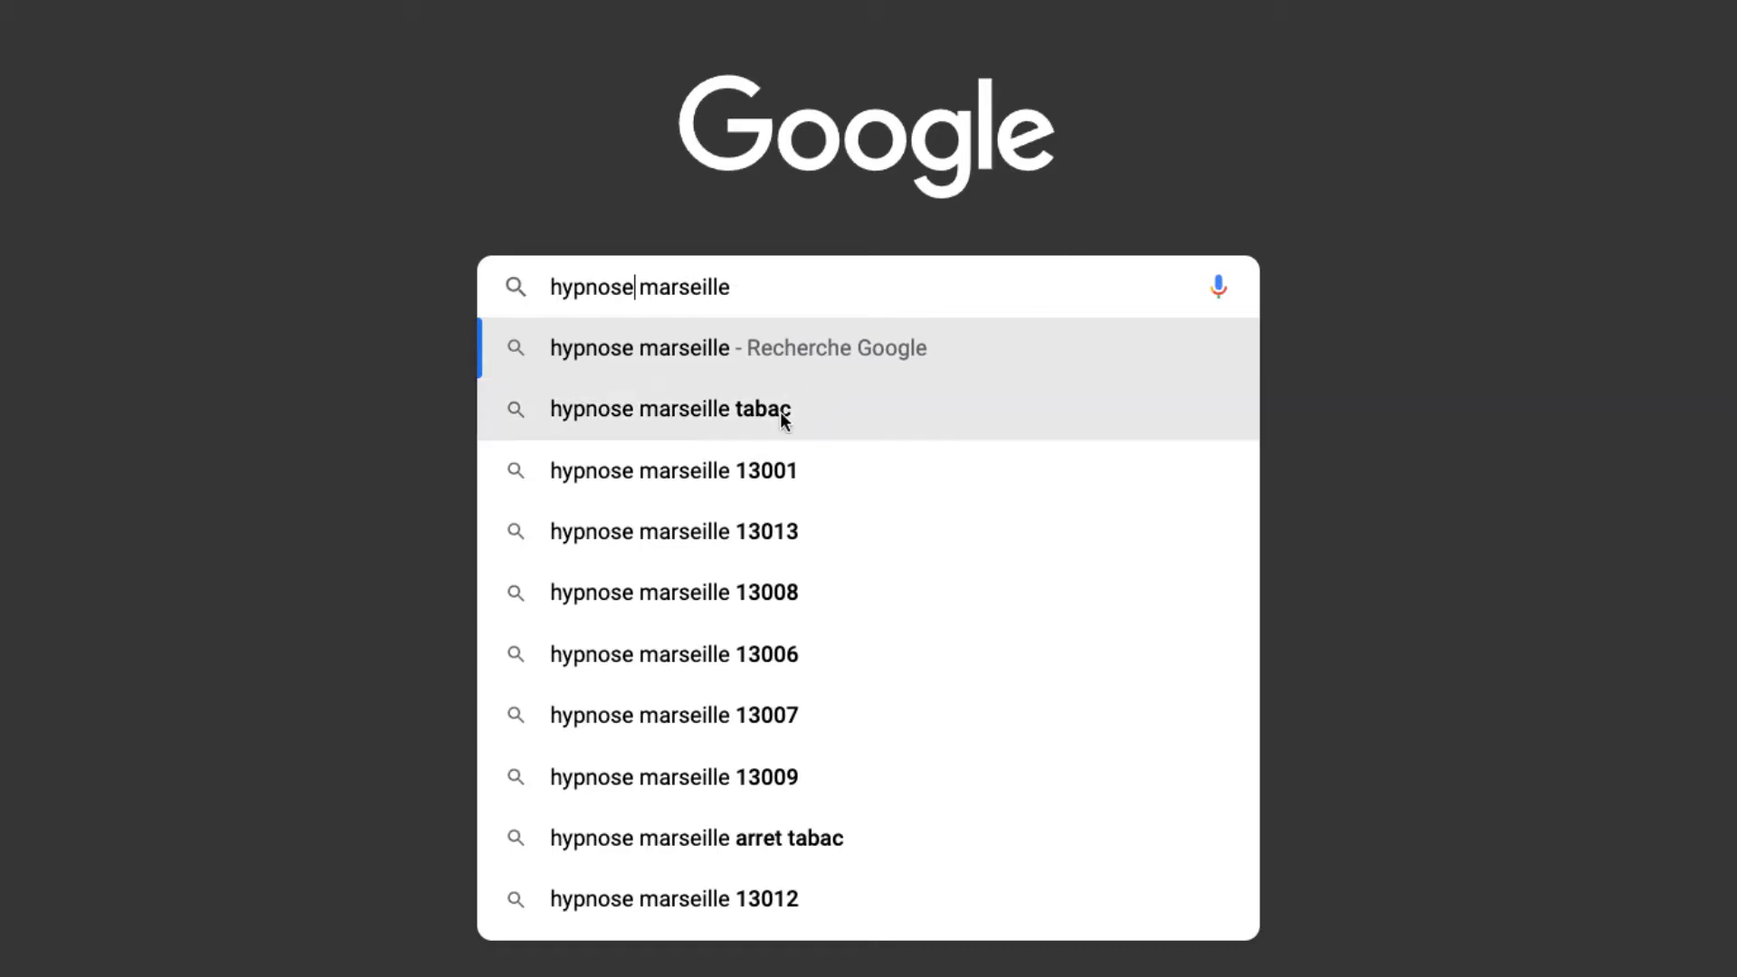
Step: Check the suggestions for "hypnose marseille" followed in turn by the single letters a, z, b and c
left_click(850, 297)
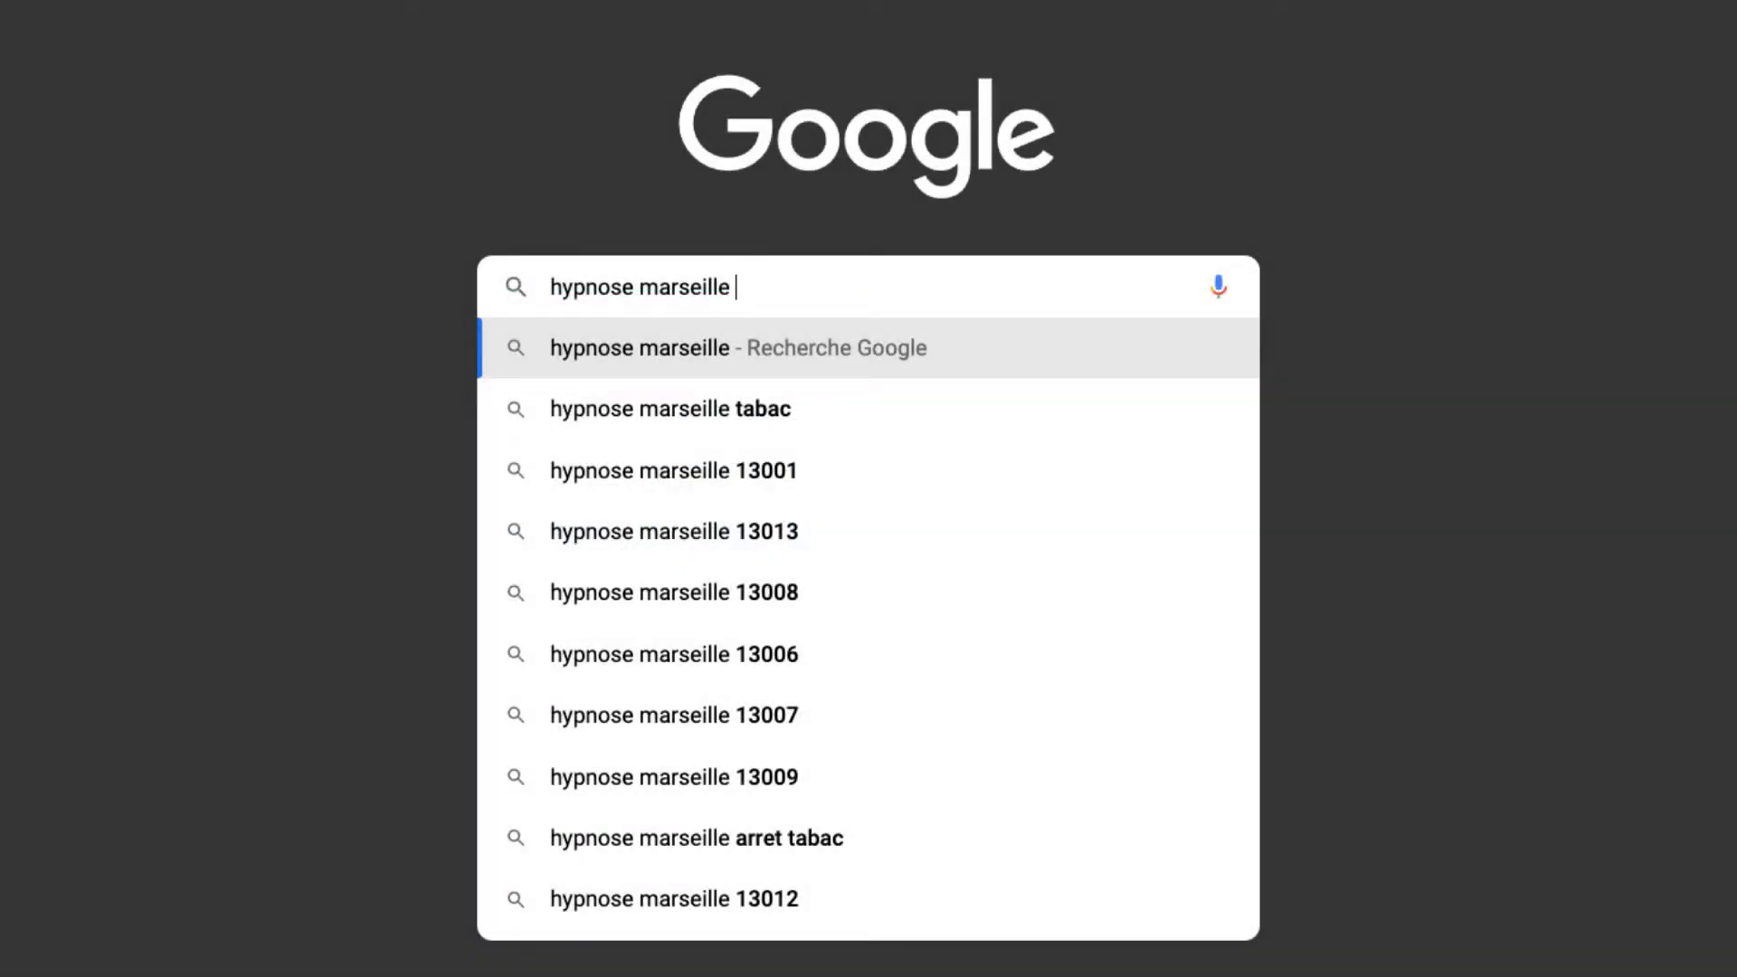
type("a")
key("BackSpace")
type("a")
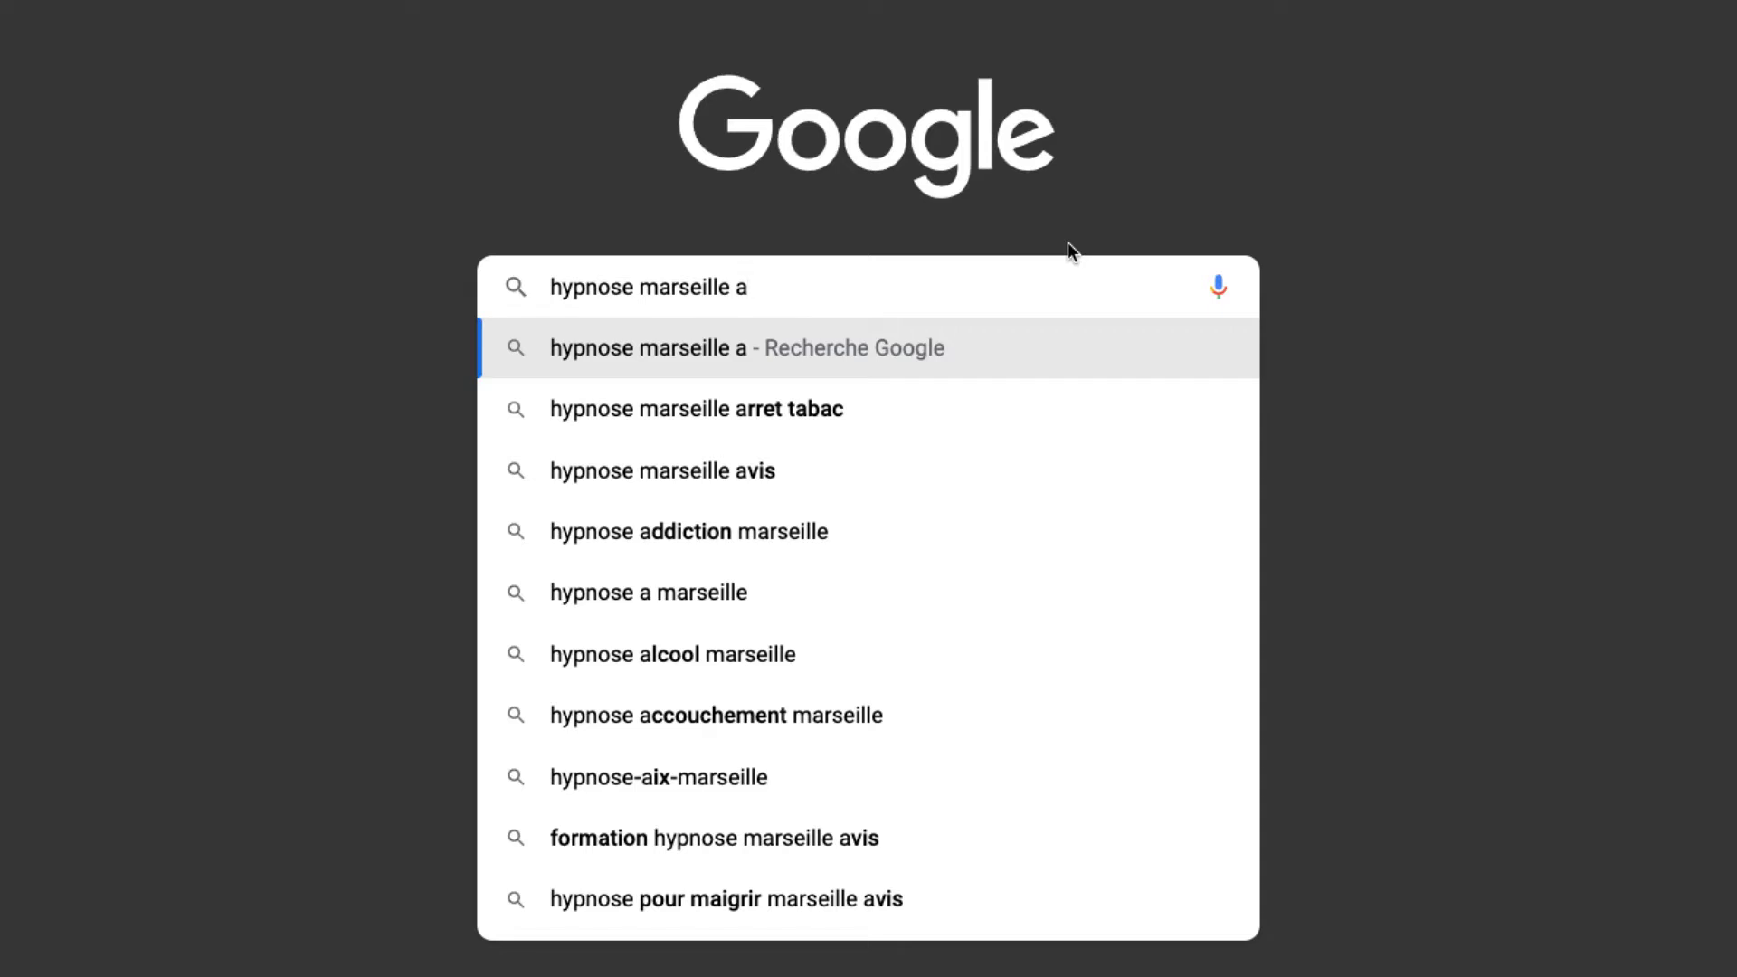
key("BackSpace")
type("z")
key("BackSpace")
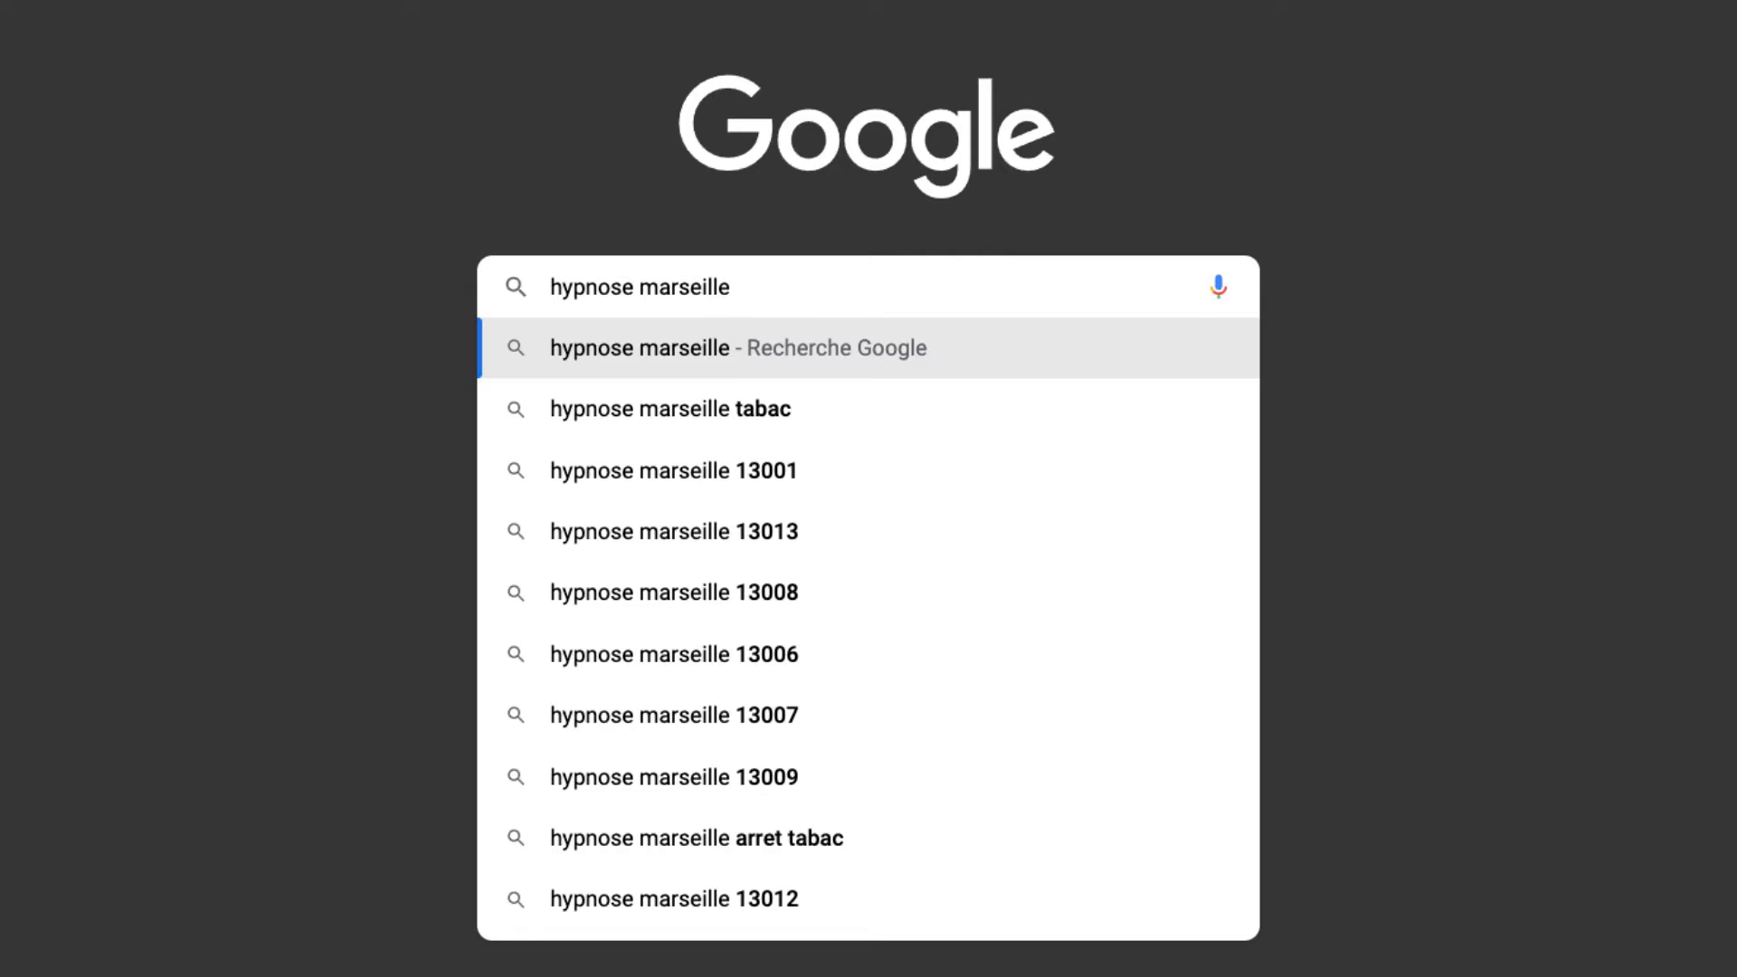
type("b")
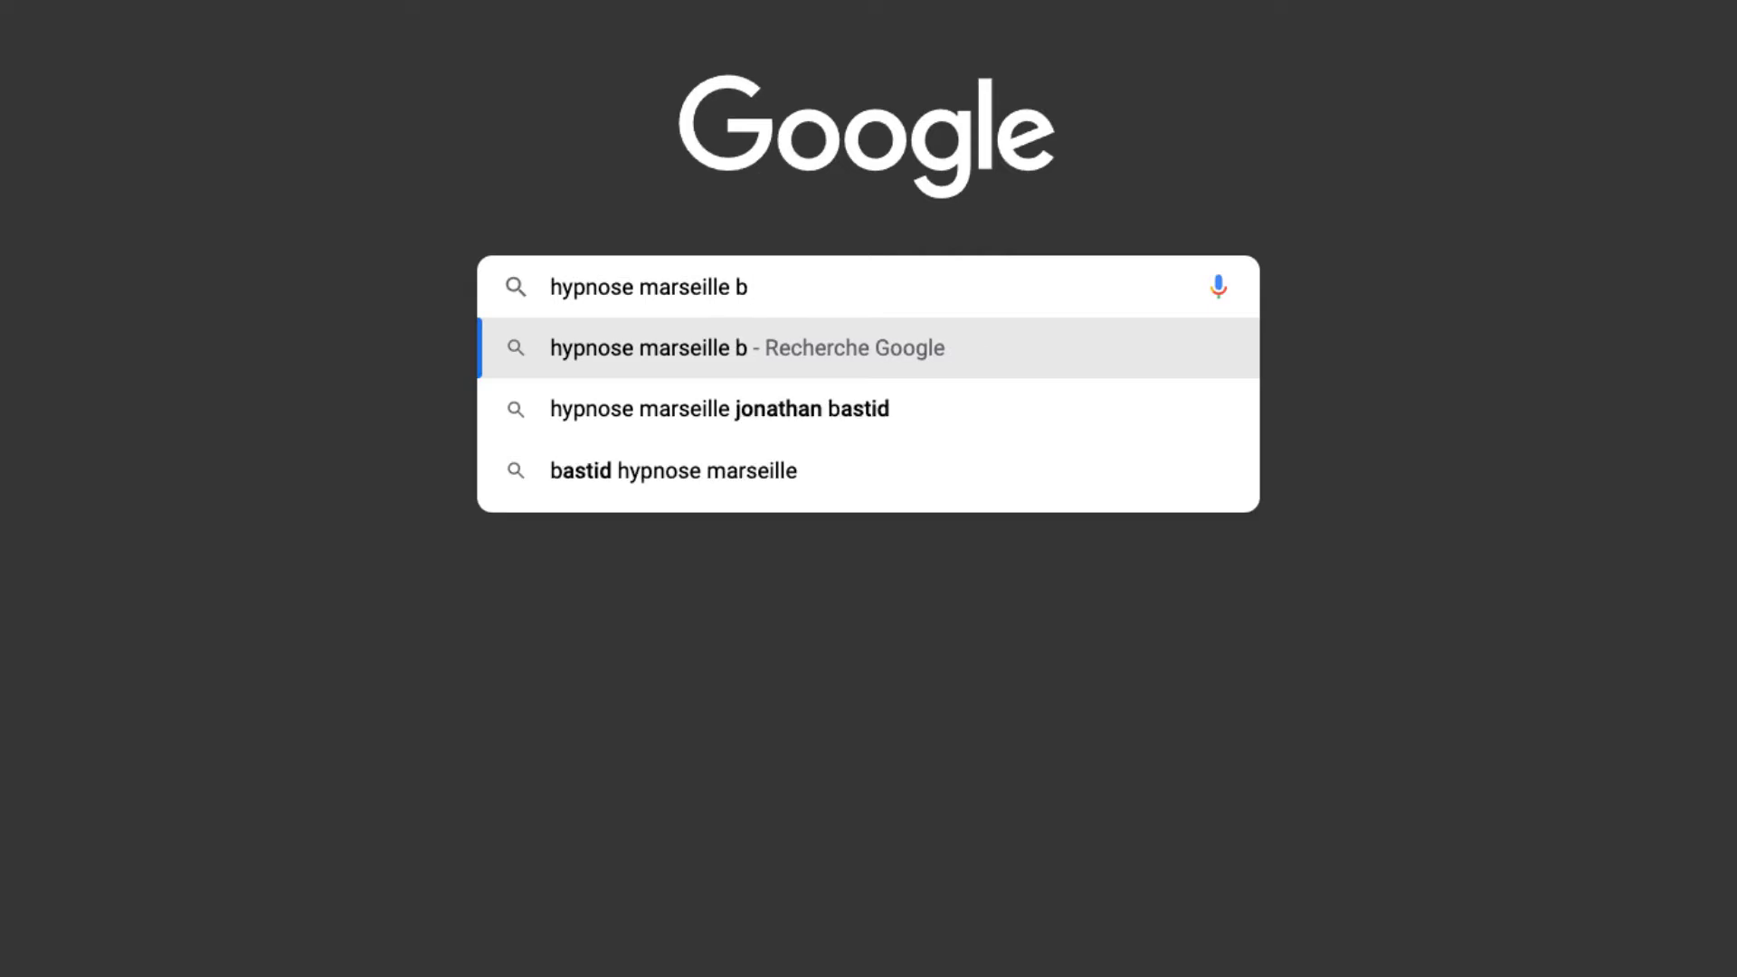
key("BackSpace")
type("c")
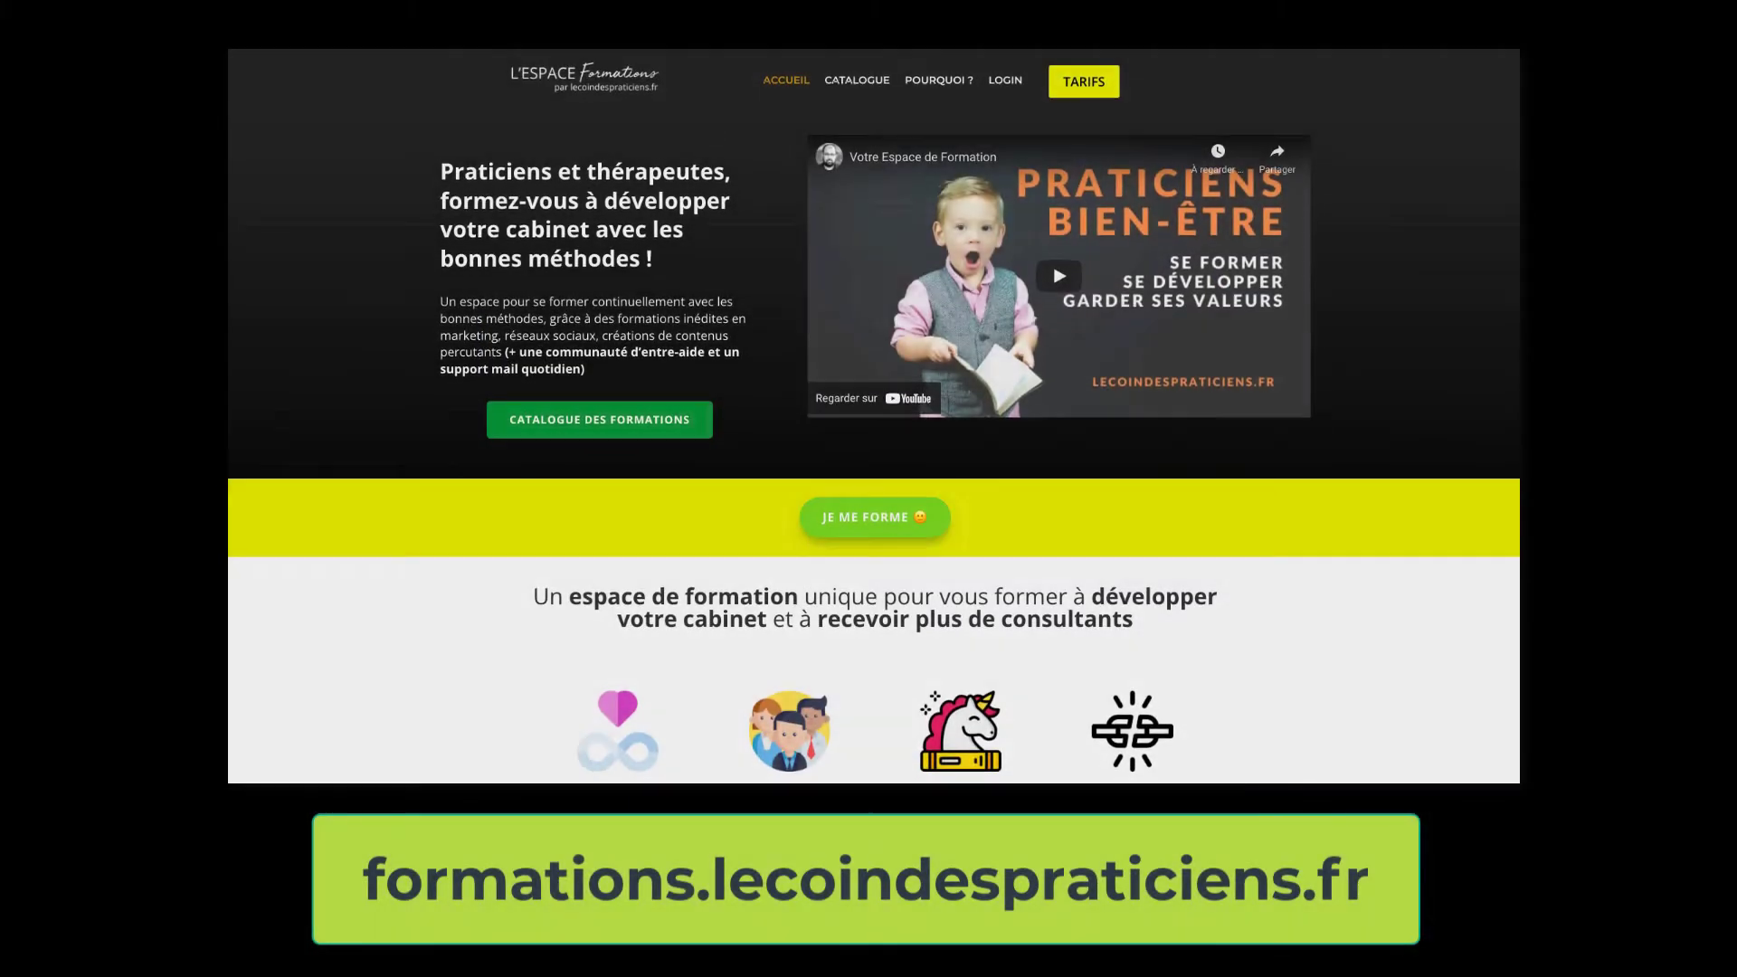
Step: Look over the training site's home page and open its catalogue of available trainings
scroll(874, 416, "down", 3)
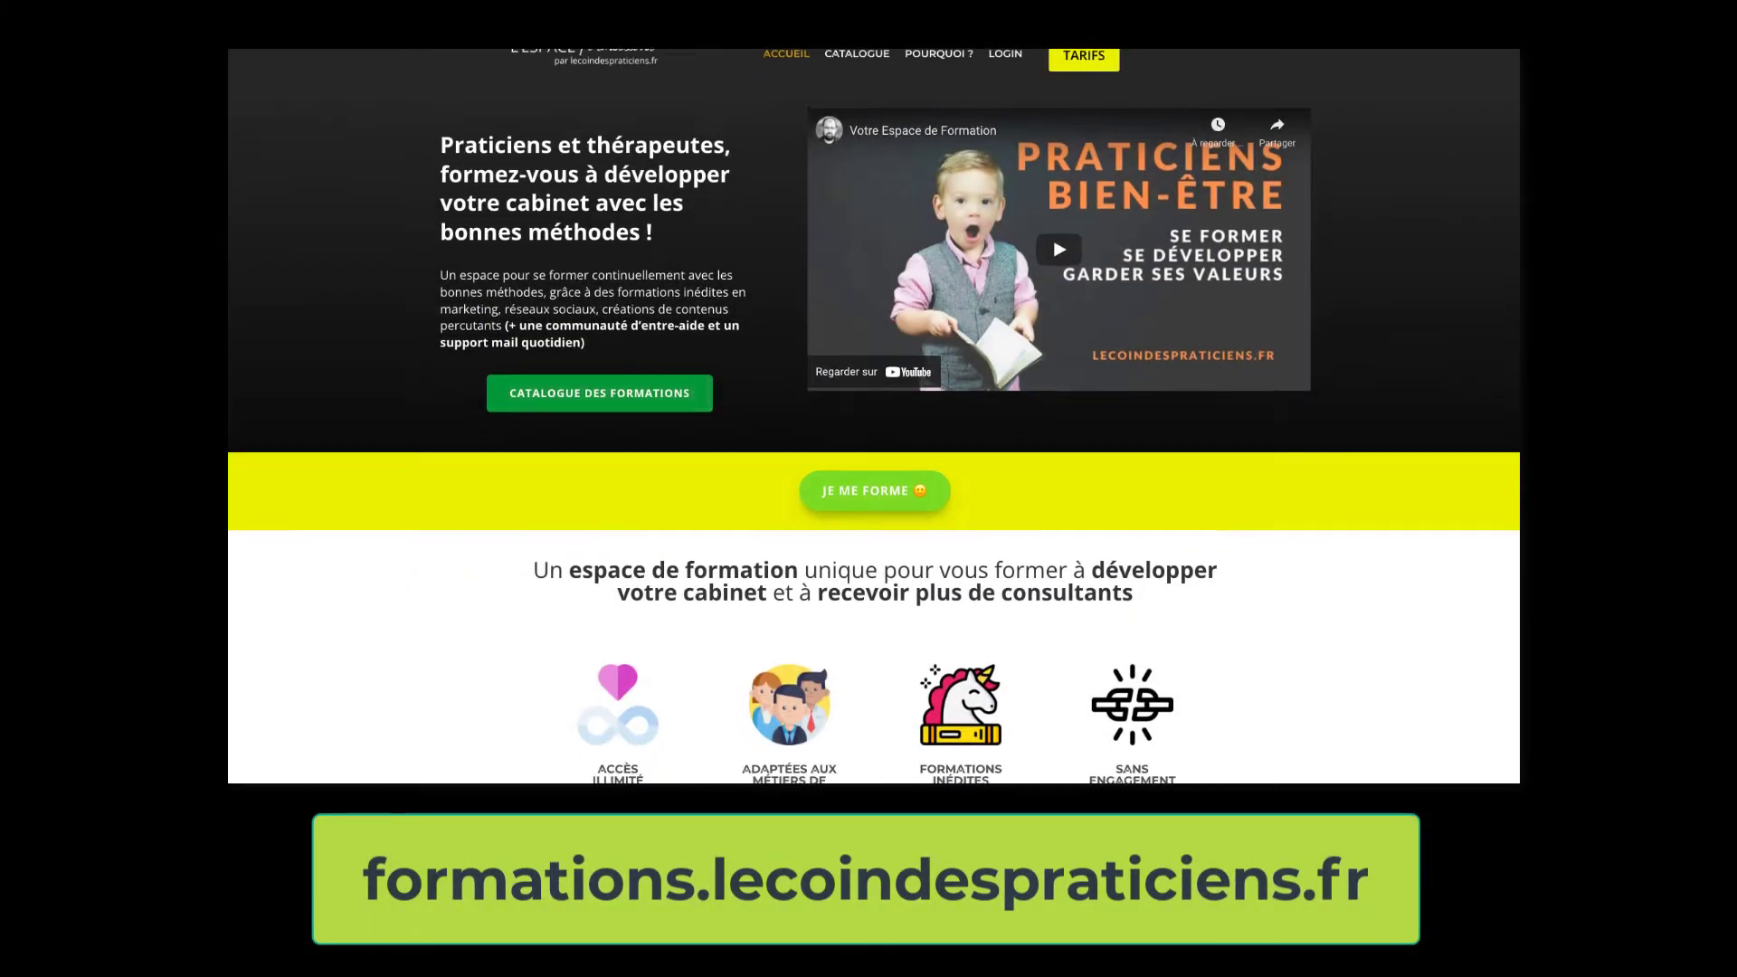
scroll(874, 416, "down", 1)
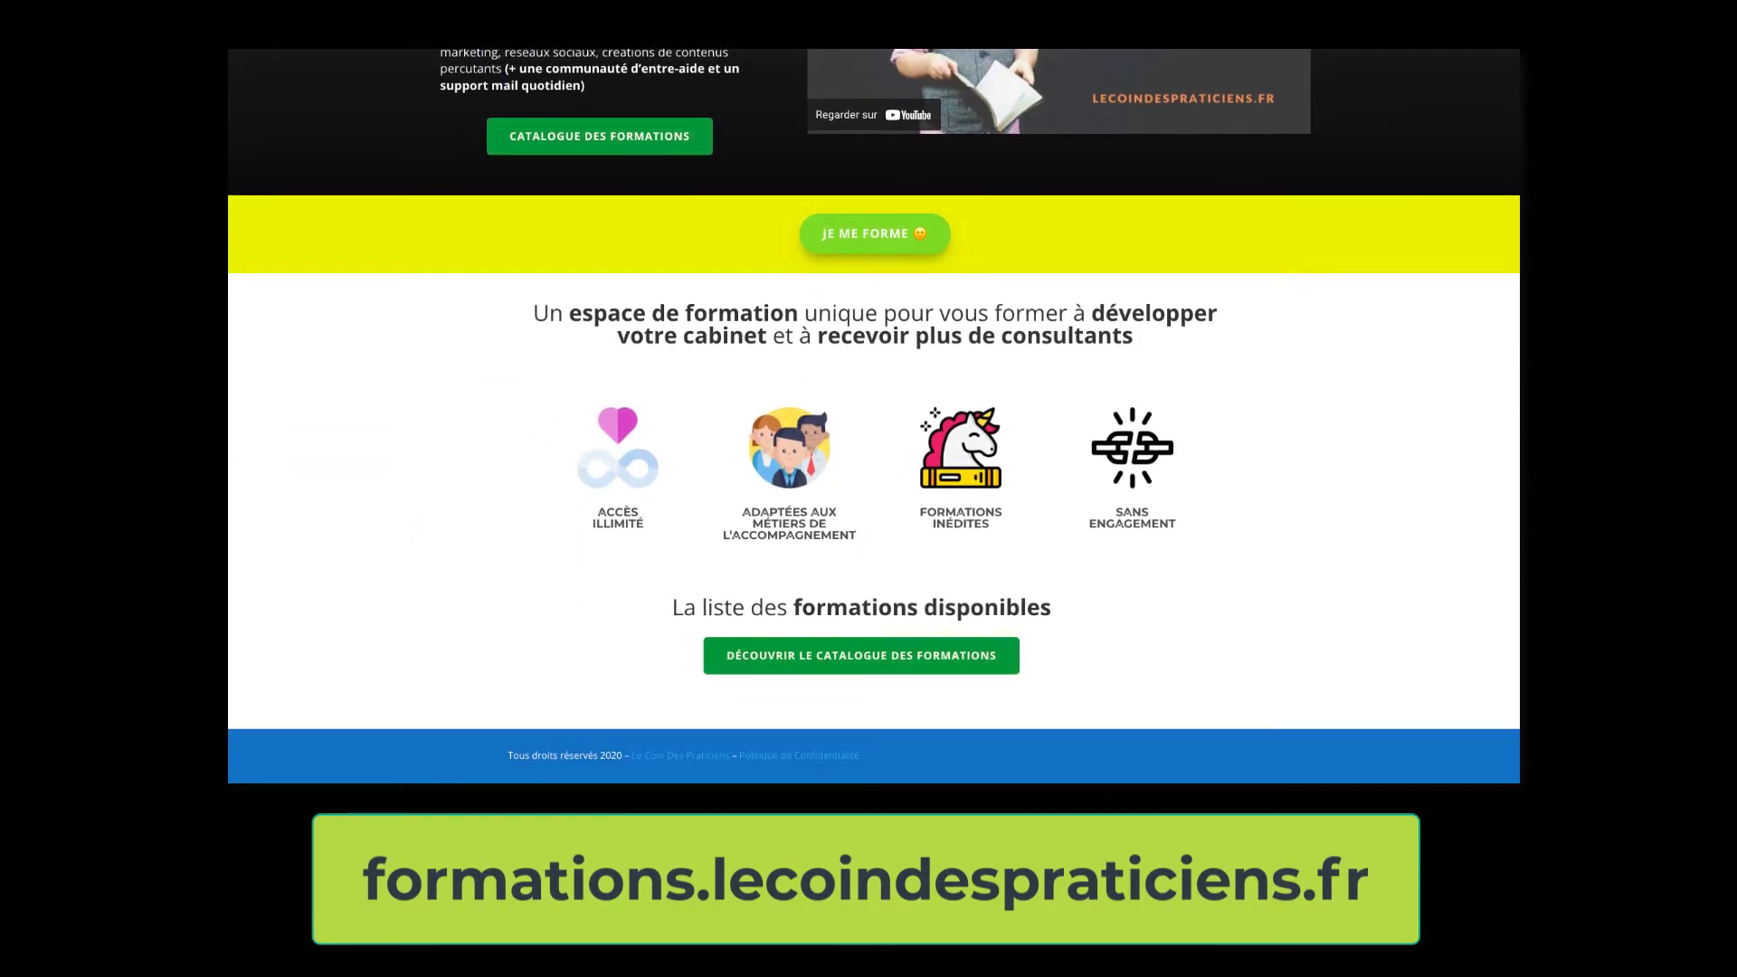
left_click(930, 673)
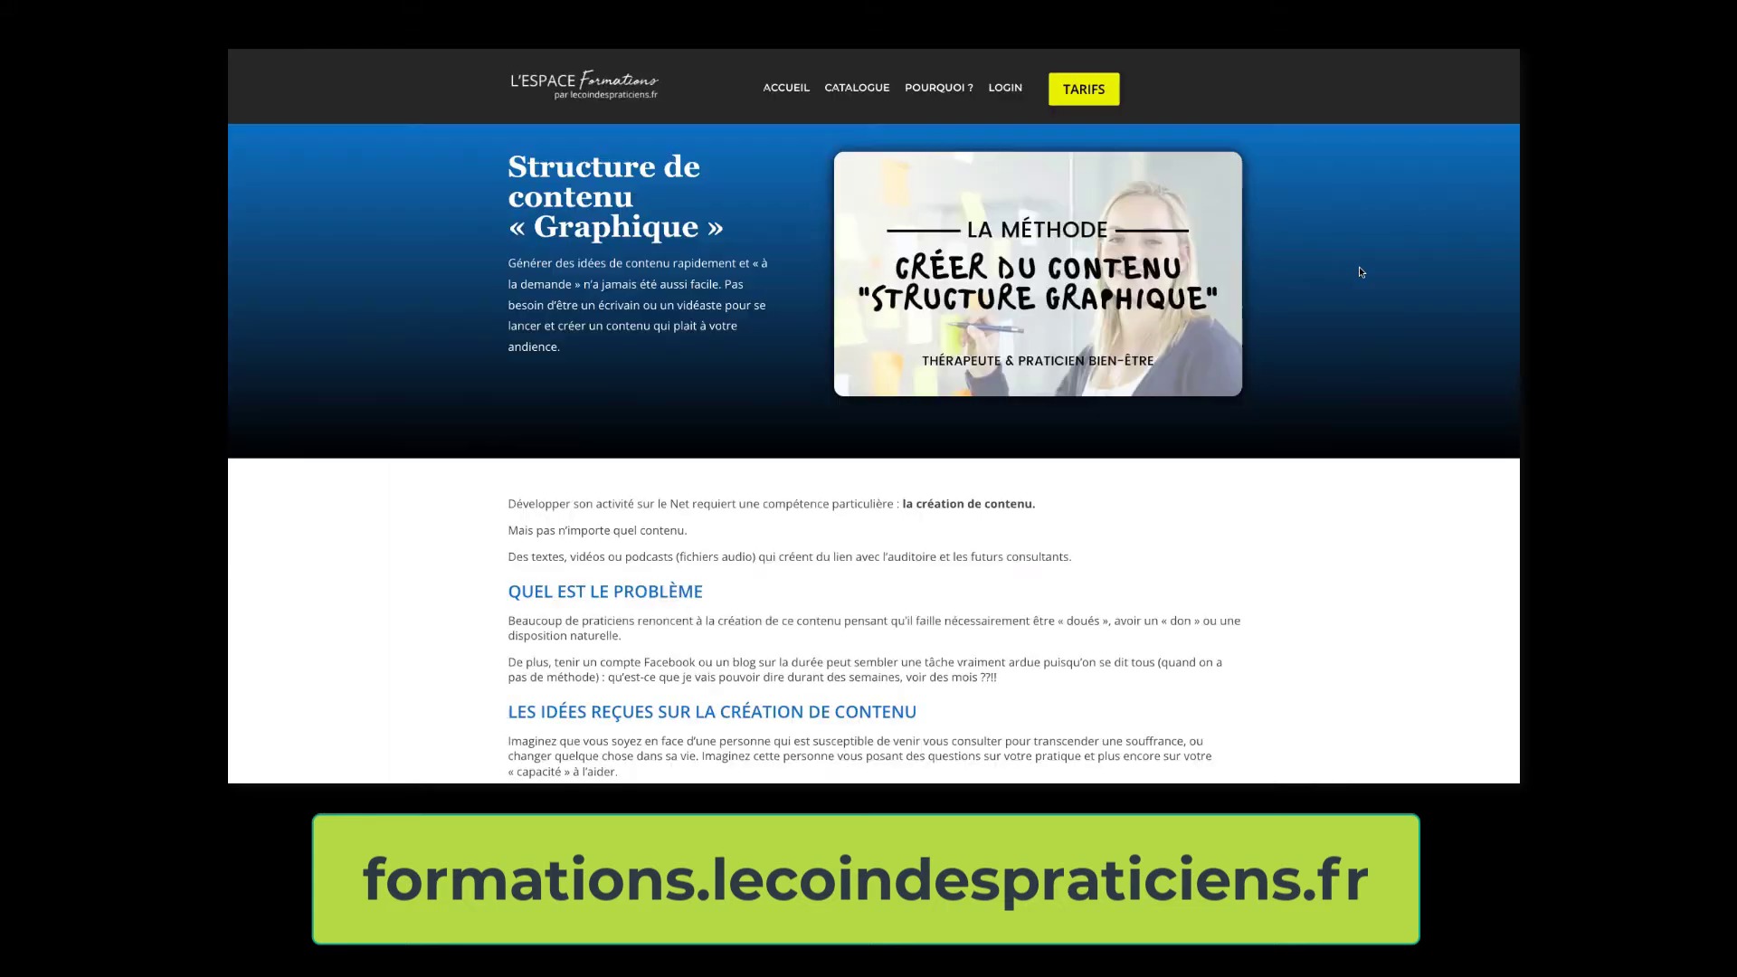
Step: Read through the "Structure de contenu « Graphique »" training page down to its end
scroll(874, 416, "down", 3)
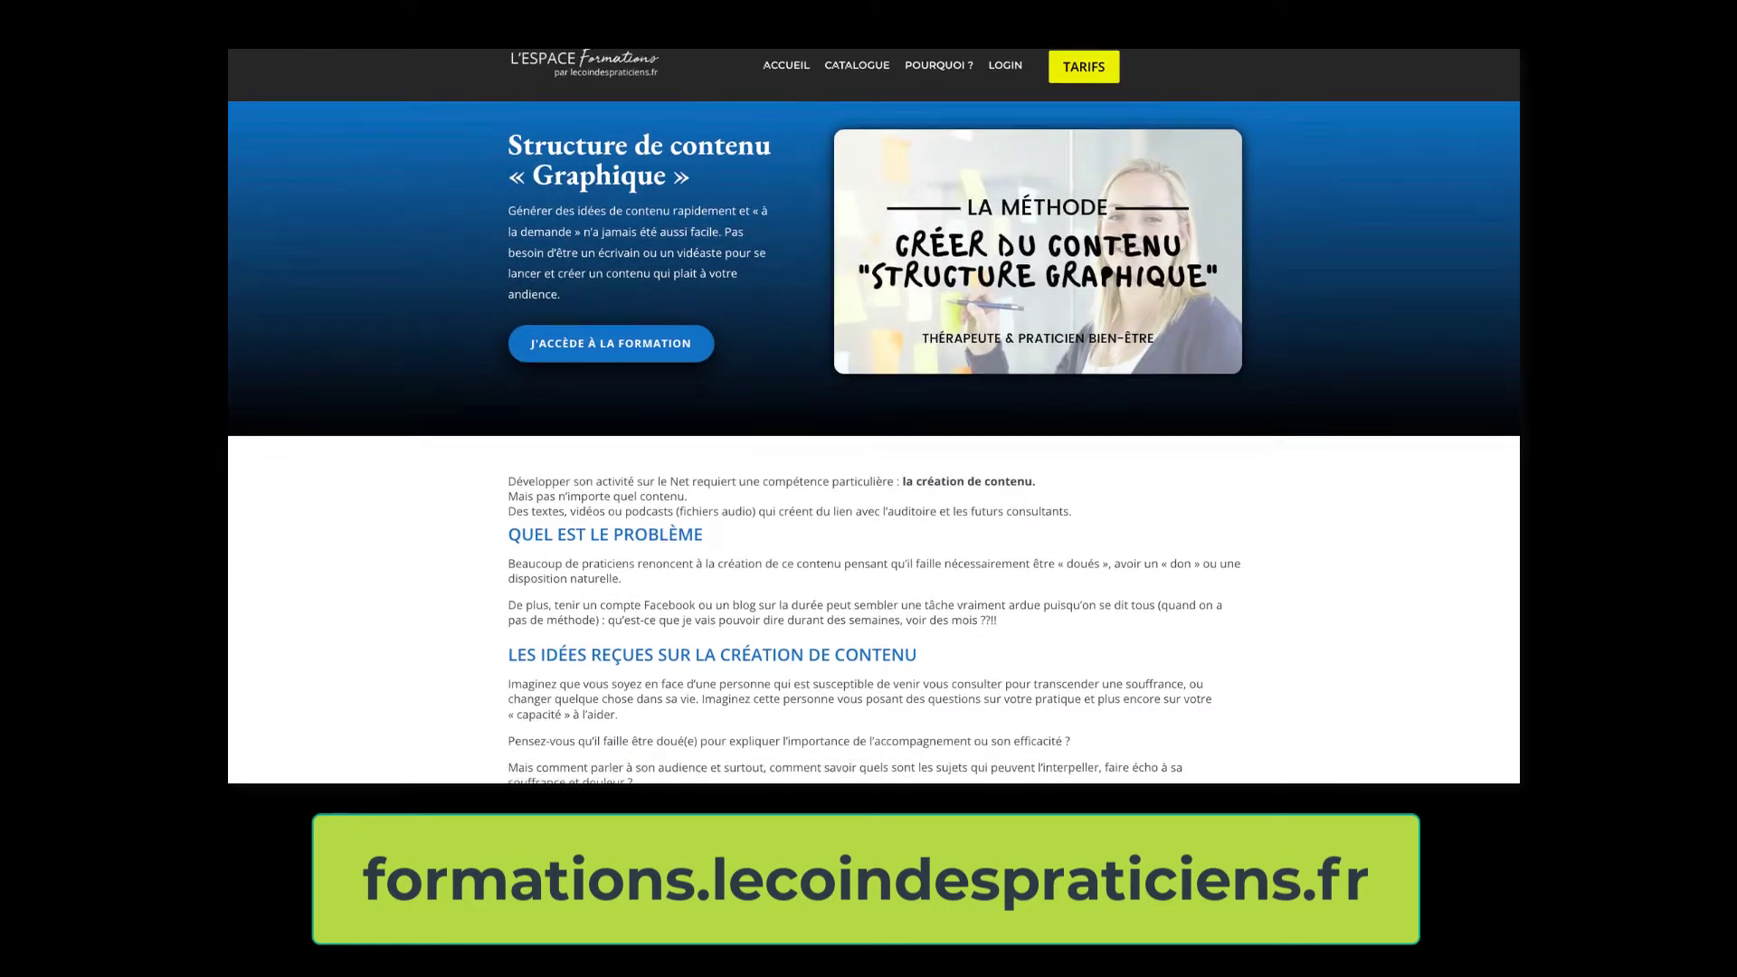
scroll(874, 416, "down", 5)
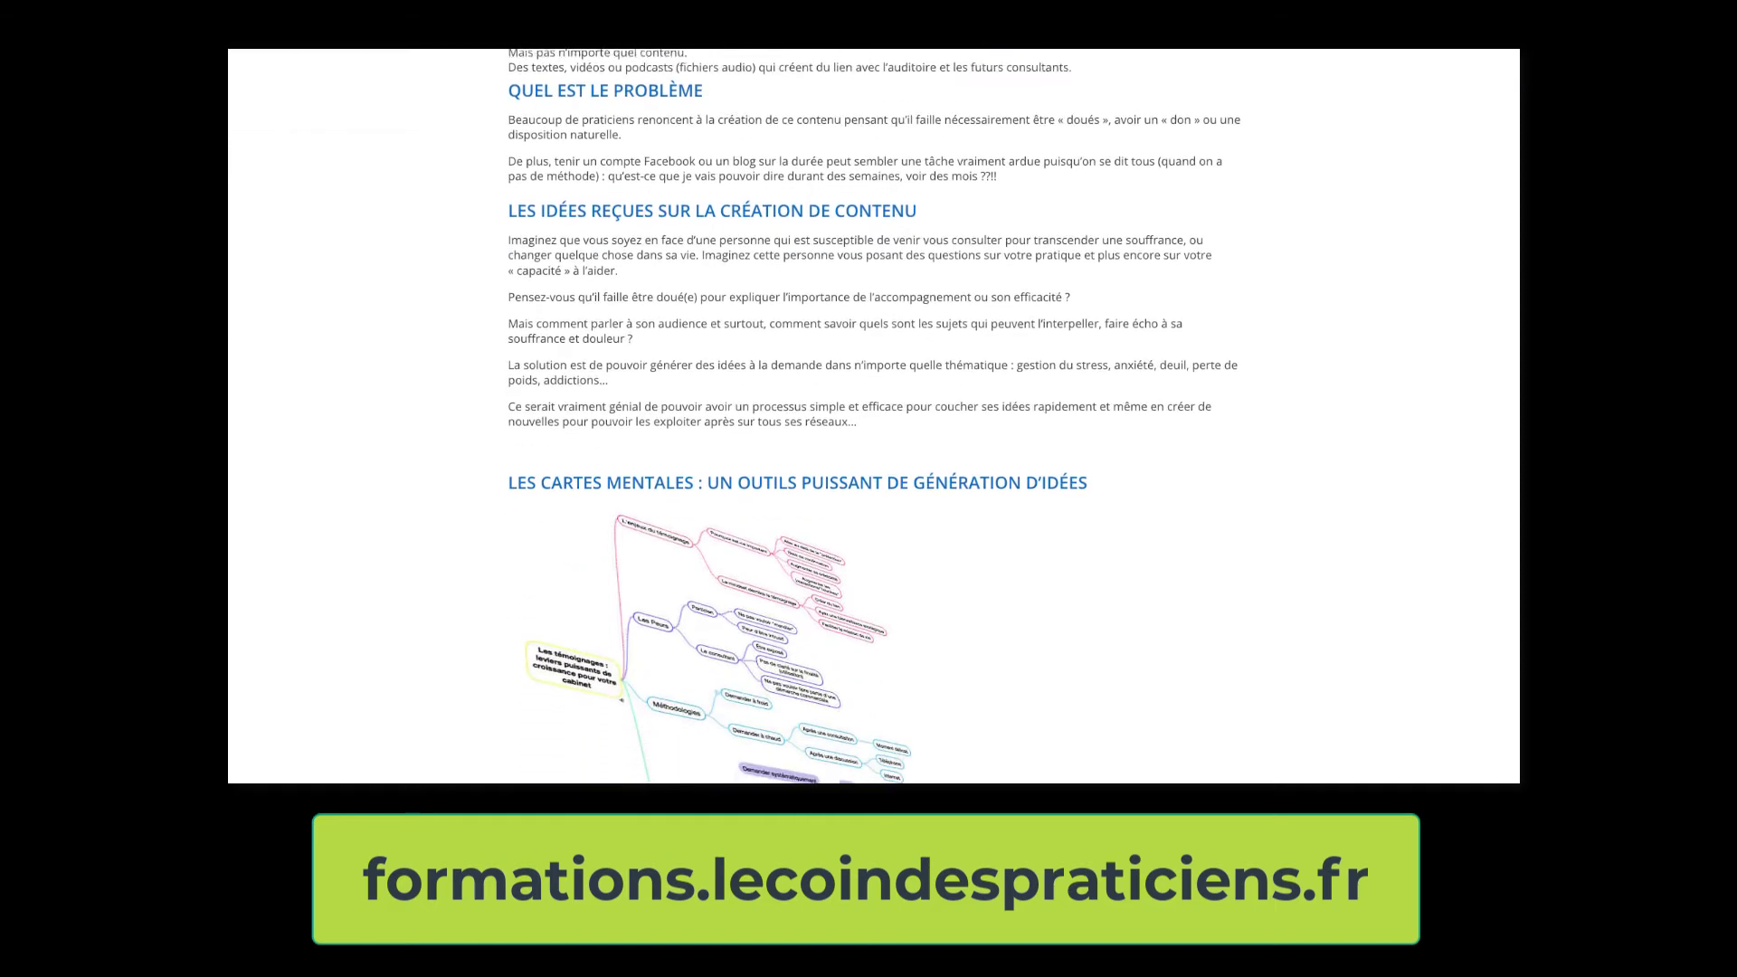
scroll(874, 416, "down", 4)
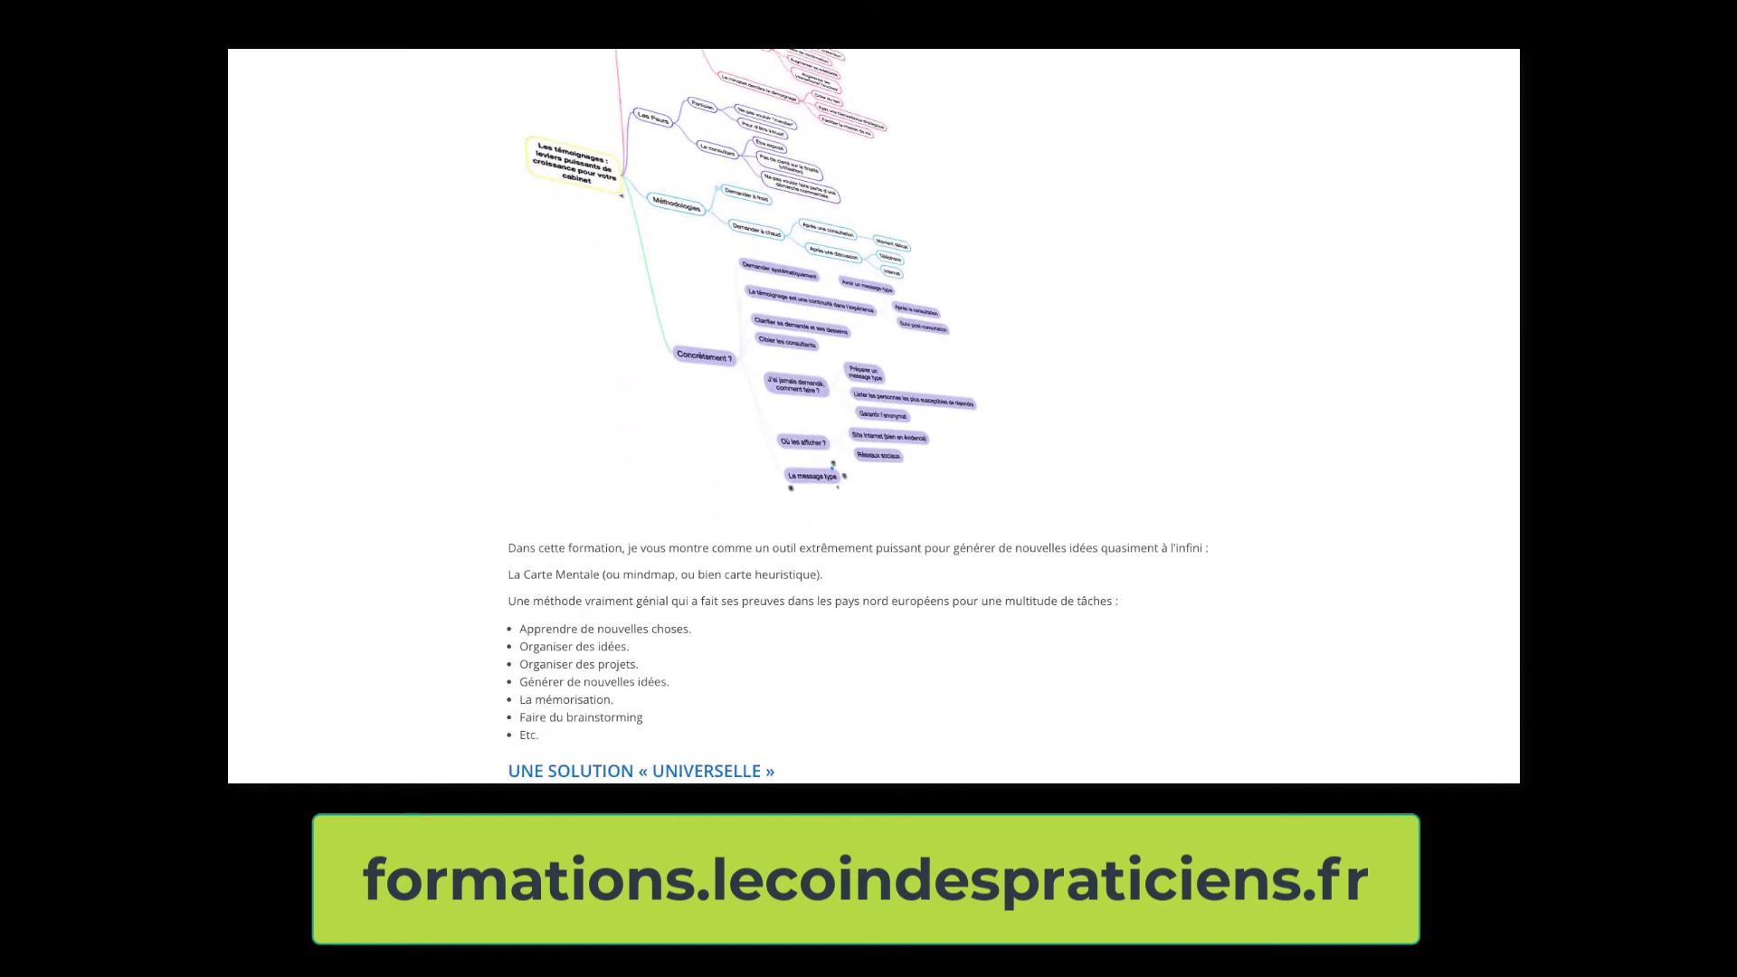
scroll(874, 416, "down", 3)
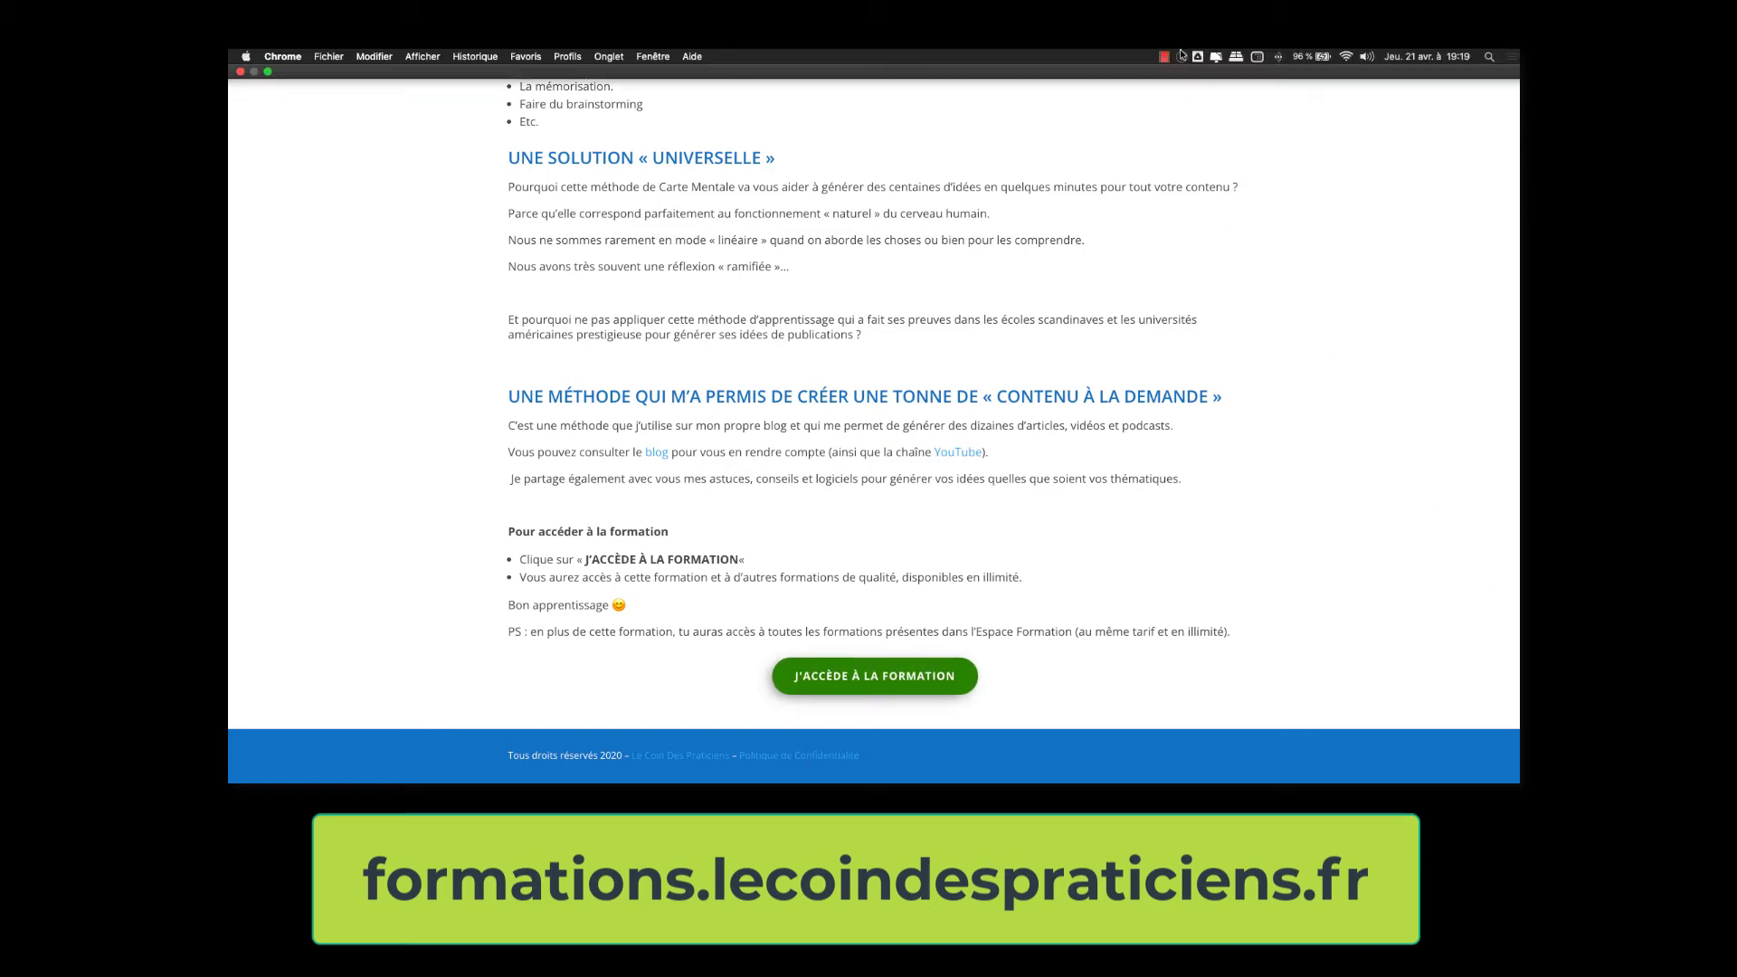
left_click(1164, 56)
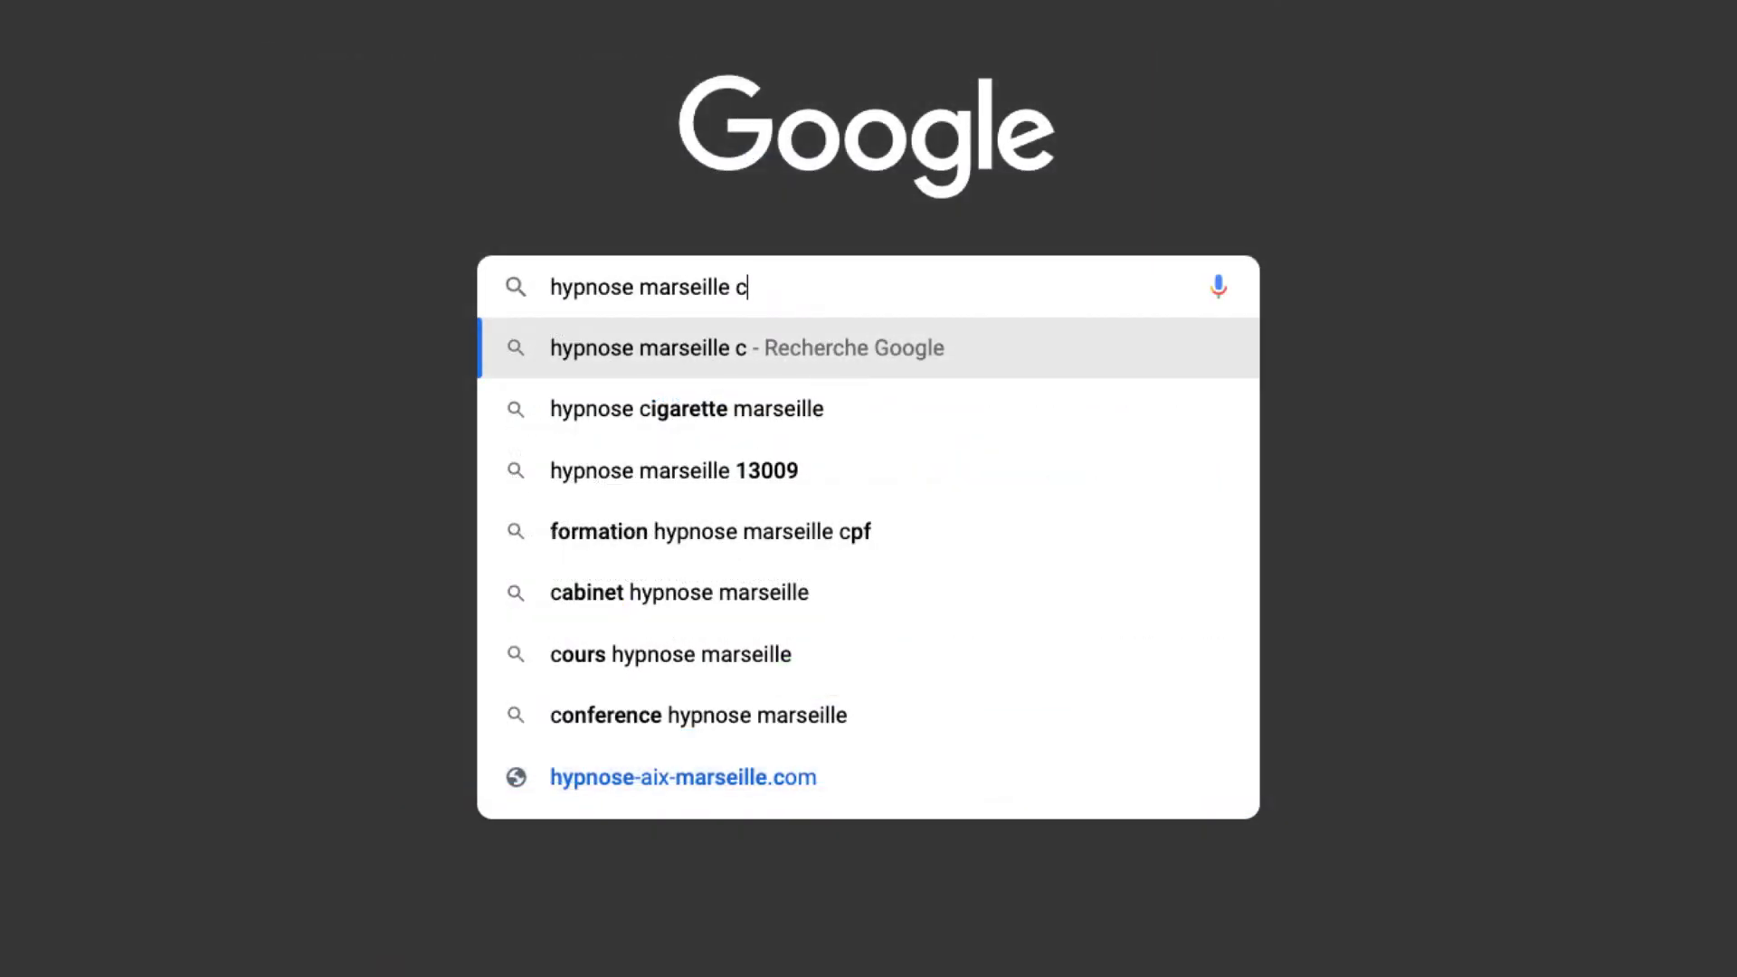
Step: Check the suggestions for "hypnose marseille" with the final letter replaced in turn by g, f and h
key("BackSpace")
type("g")
key("BackSpace")
type("f")
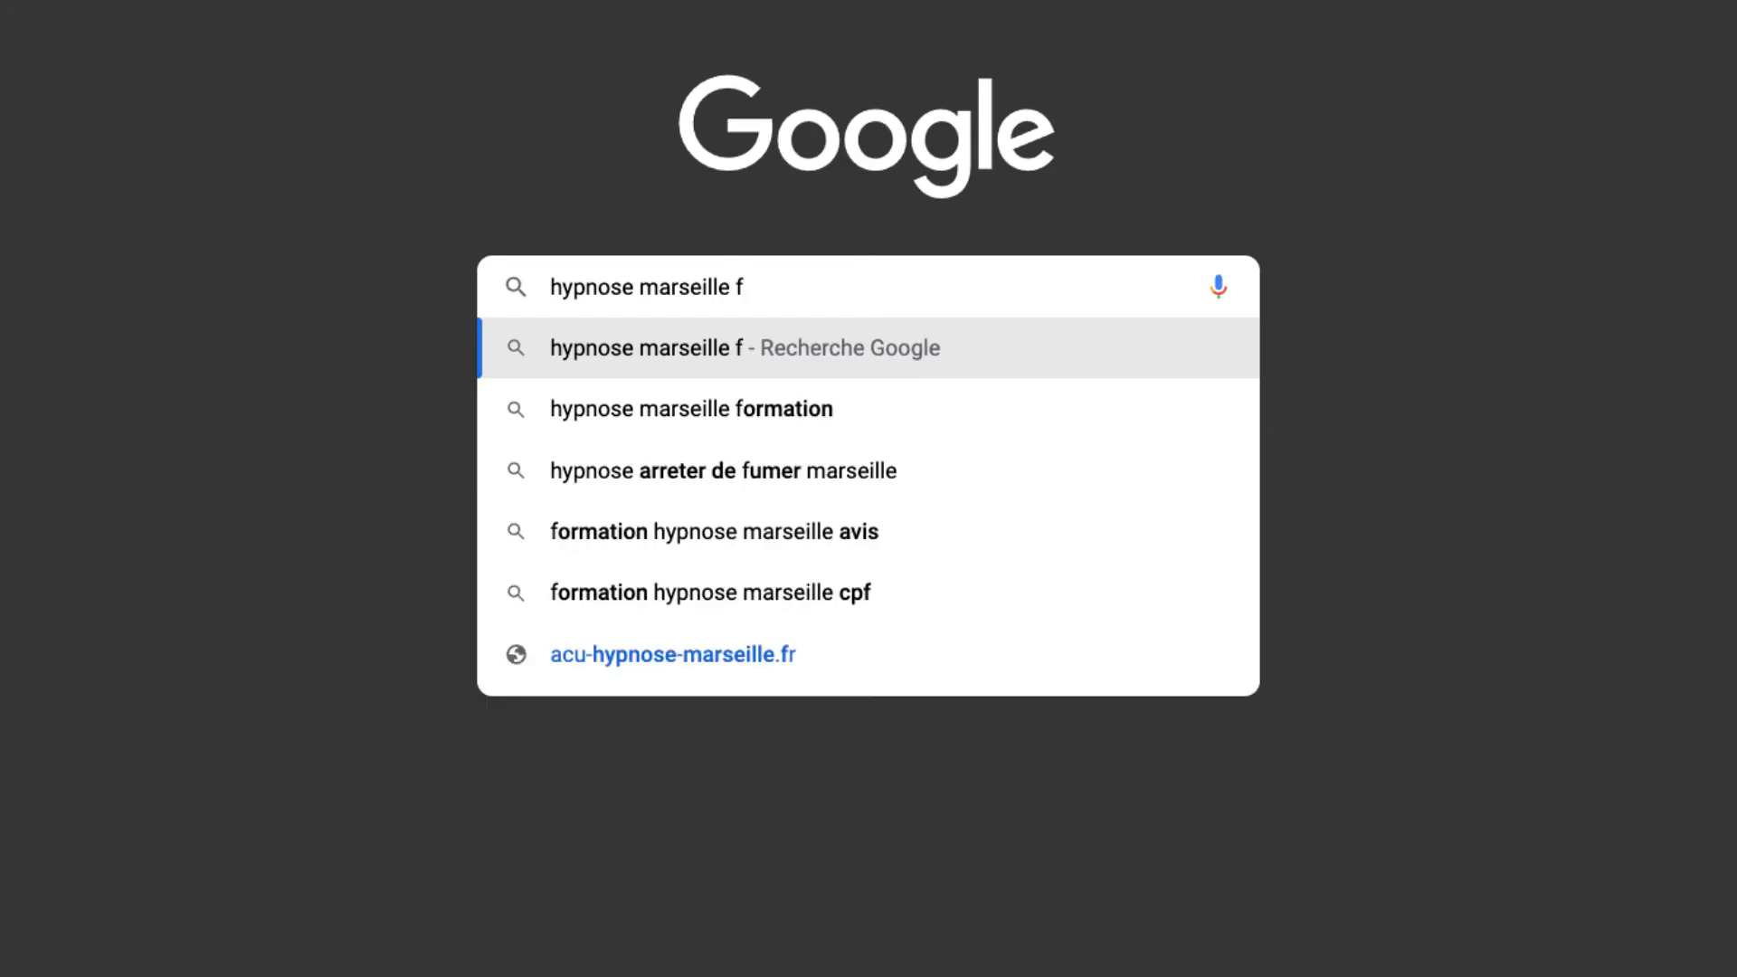
key("BackSpace")
type("h")
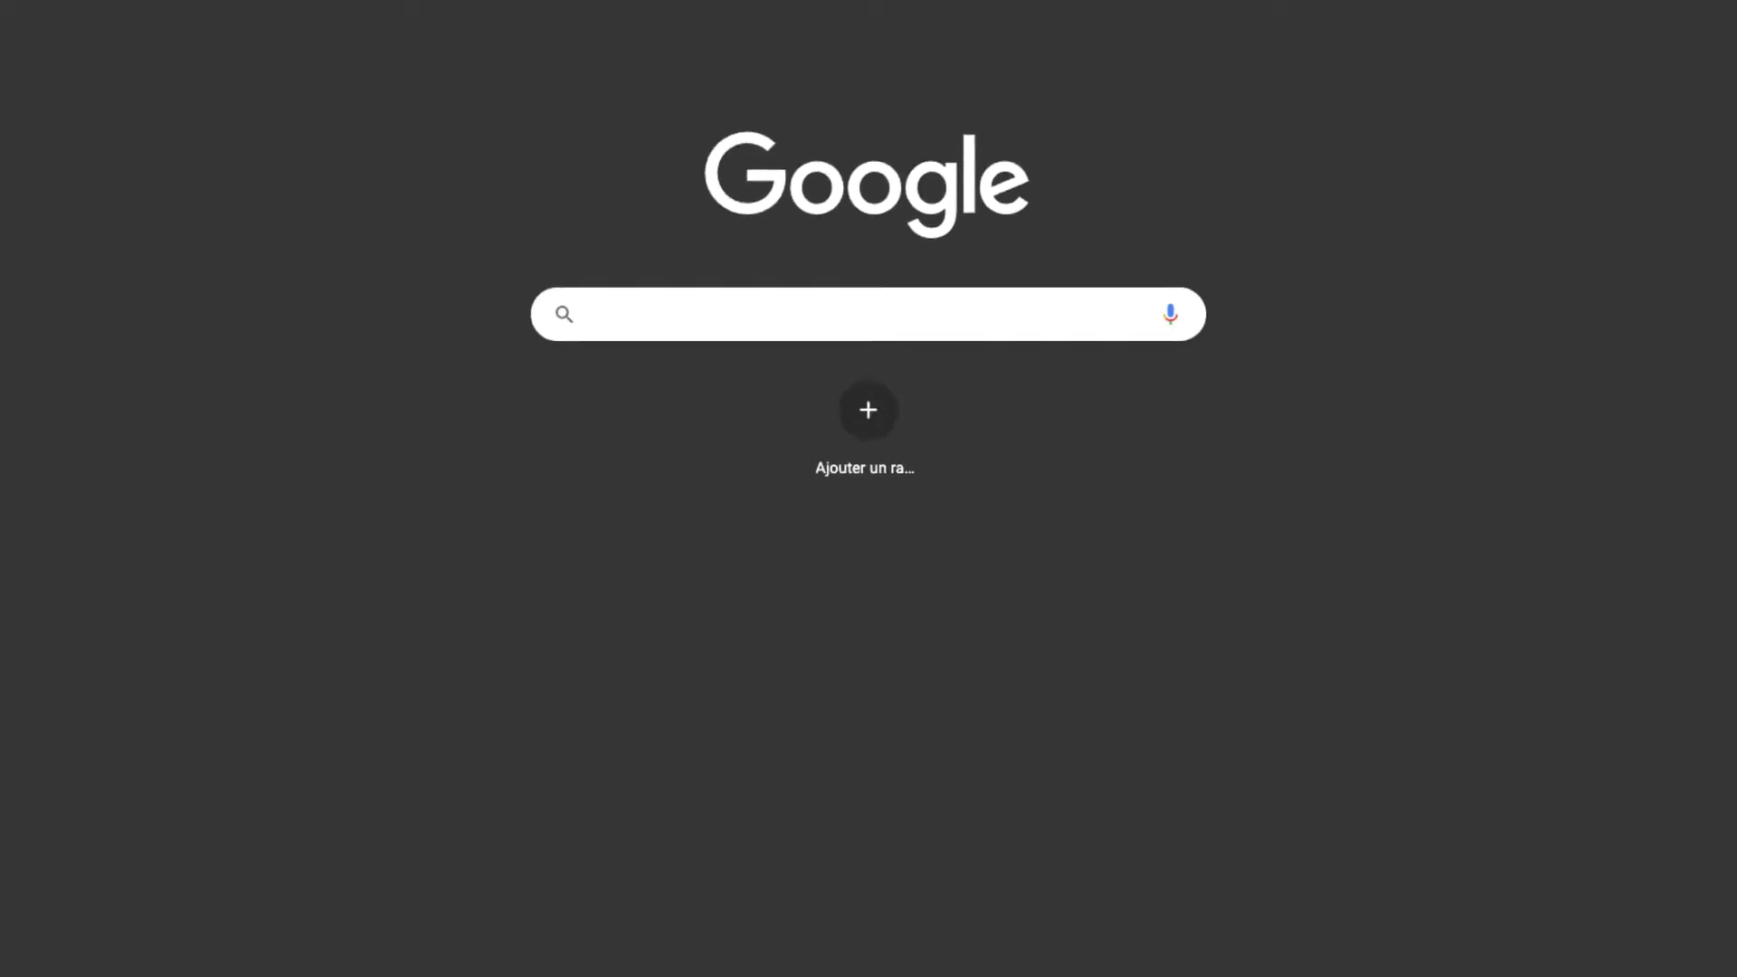
Step: Switch to the open Ahrefs Free Keyword Generator page and show it in full screen
left_click(54, 30)
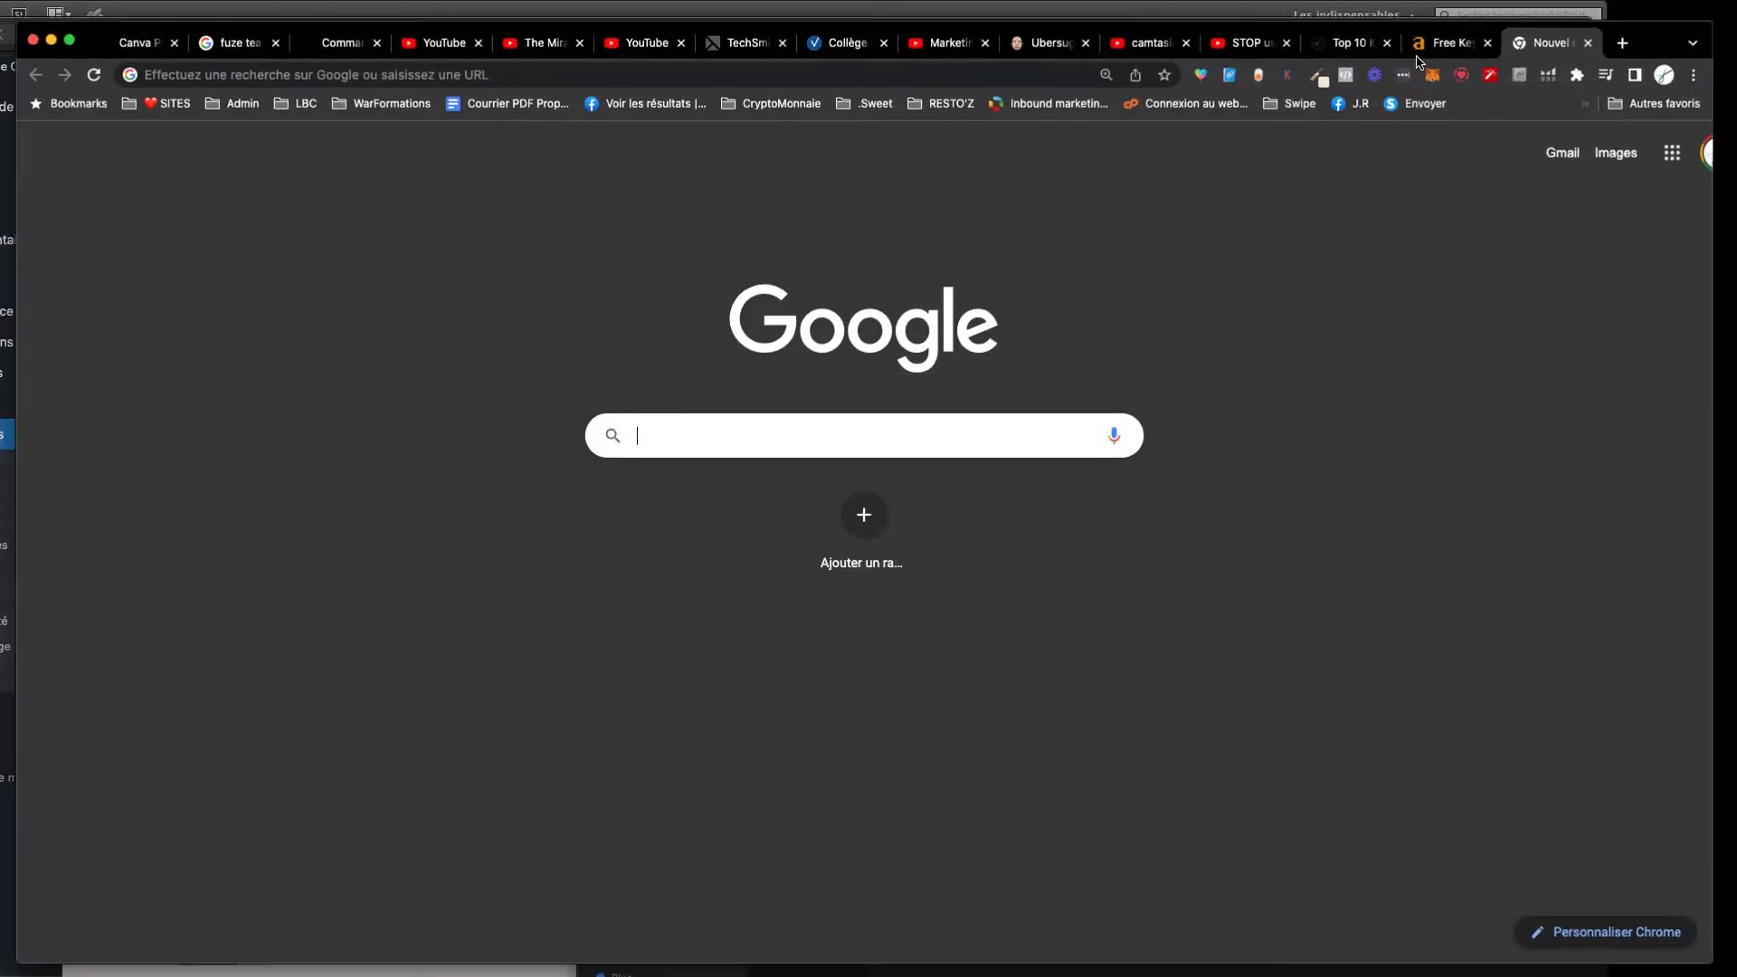
left_click(1451, 47)
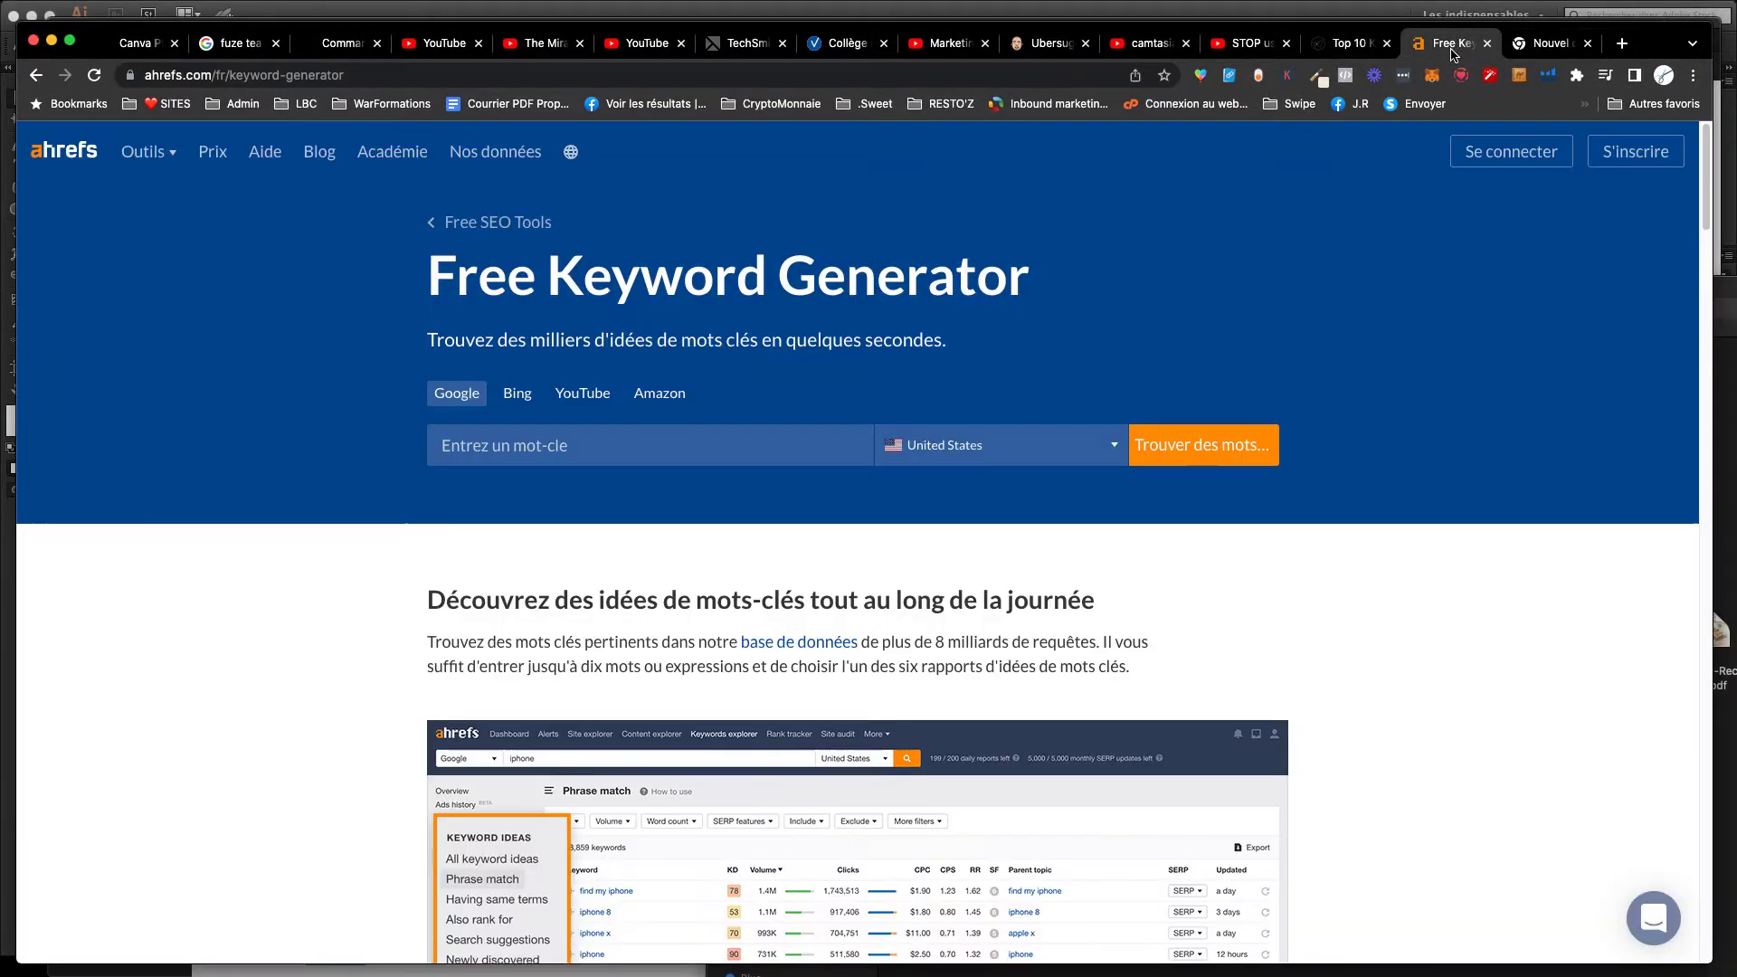
left_click(70, 40)
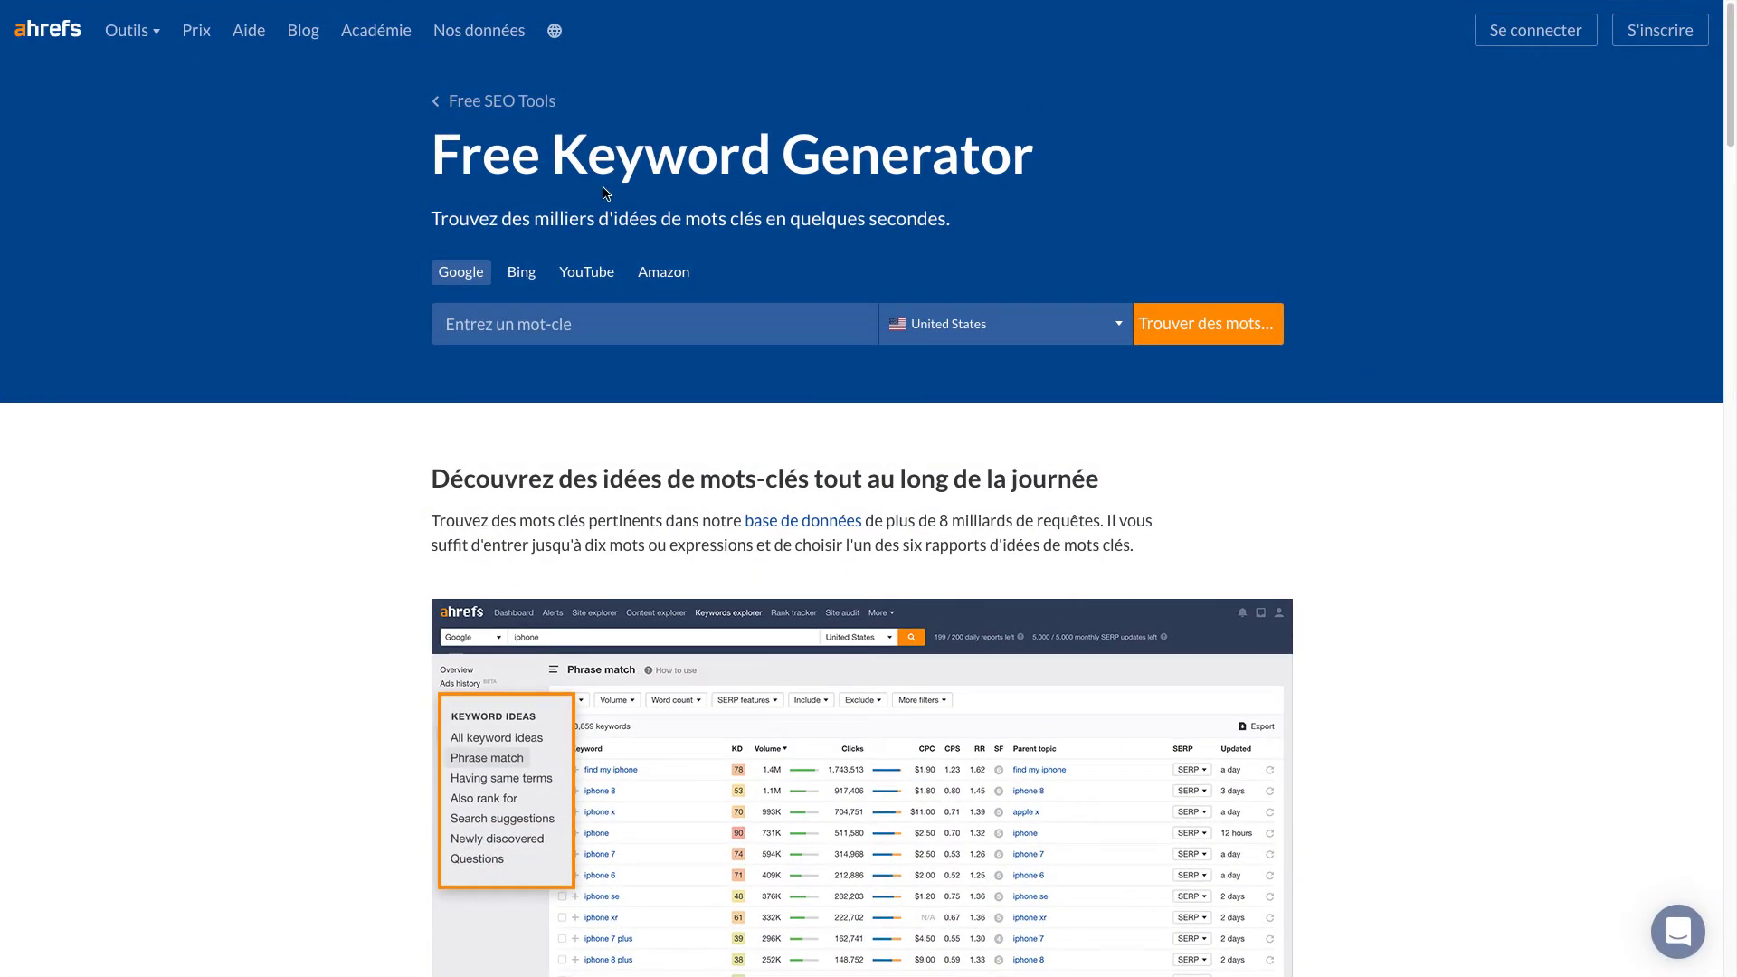
left_click_drag(441, 140, 1361, 310)
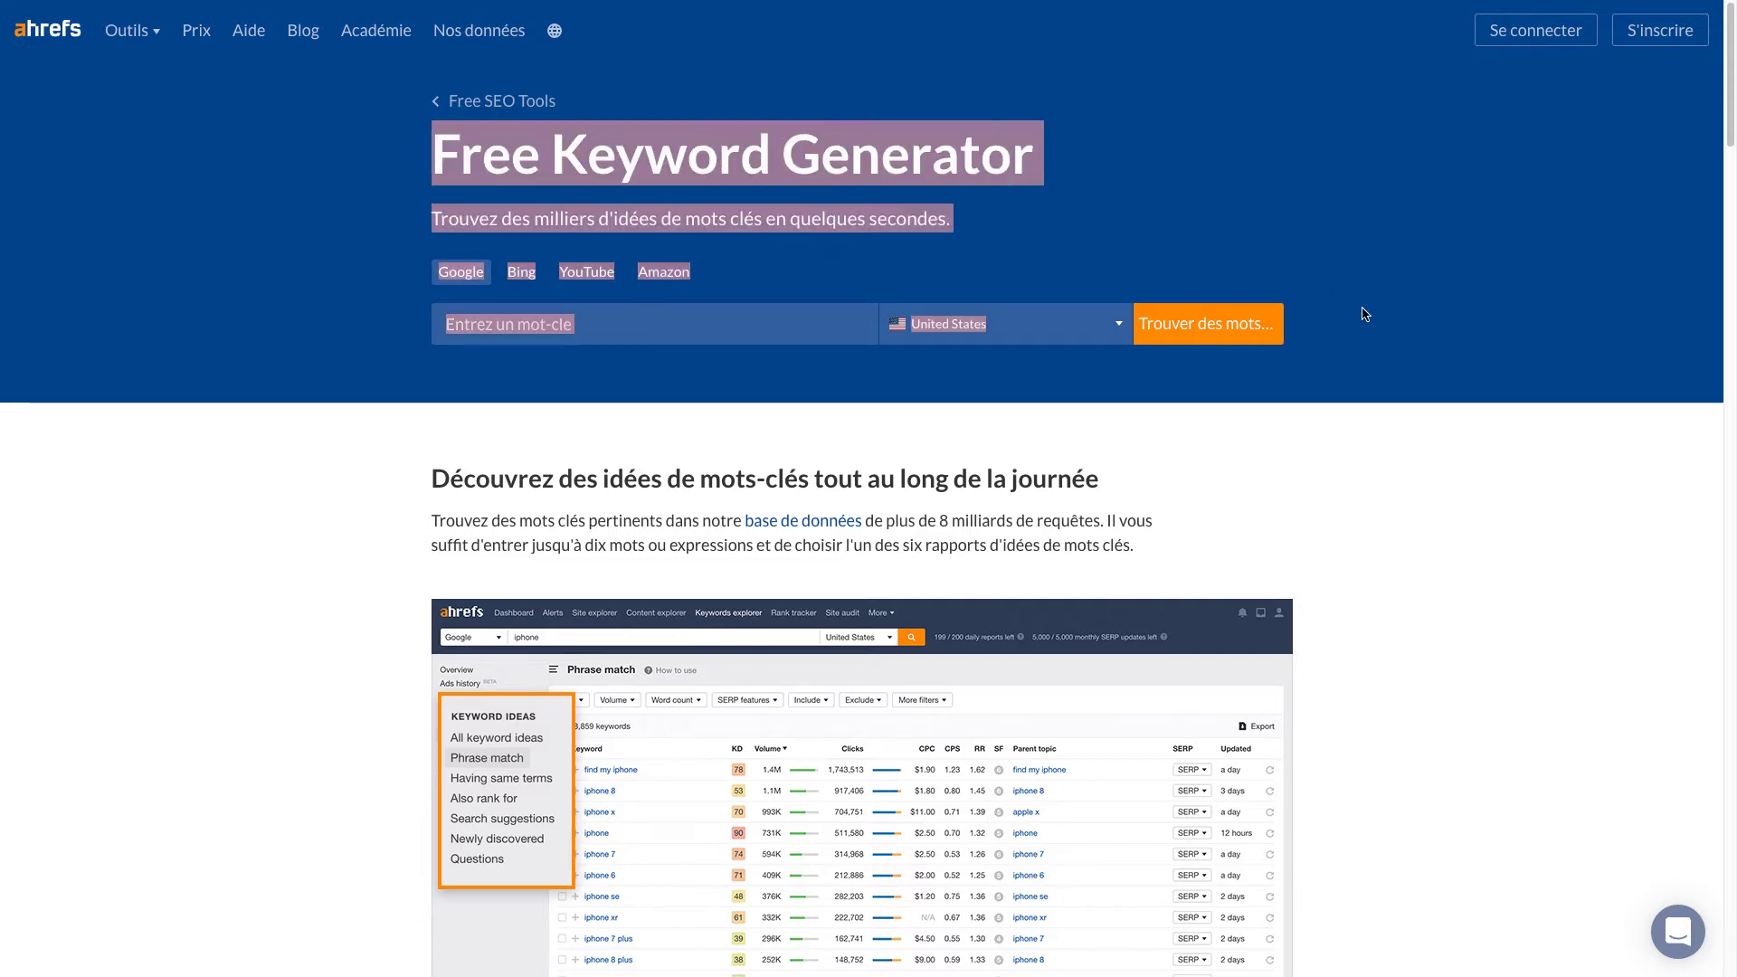
left_click(1511, 529)
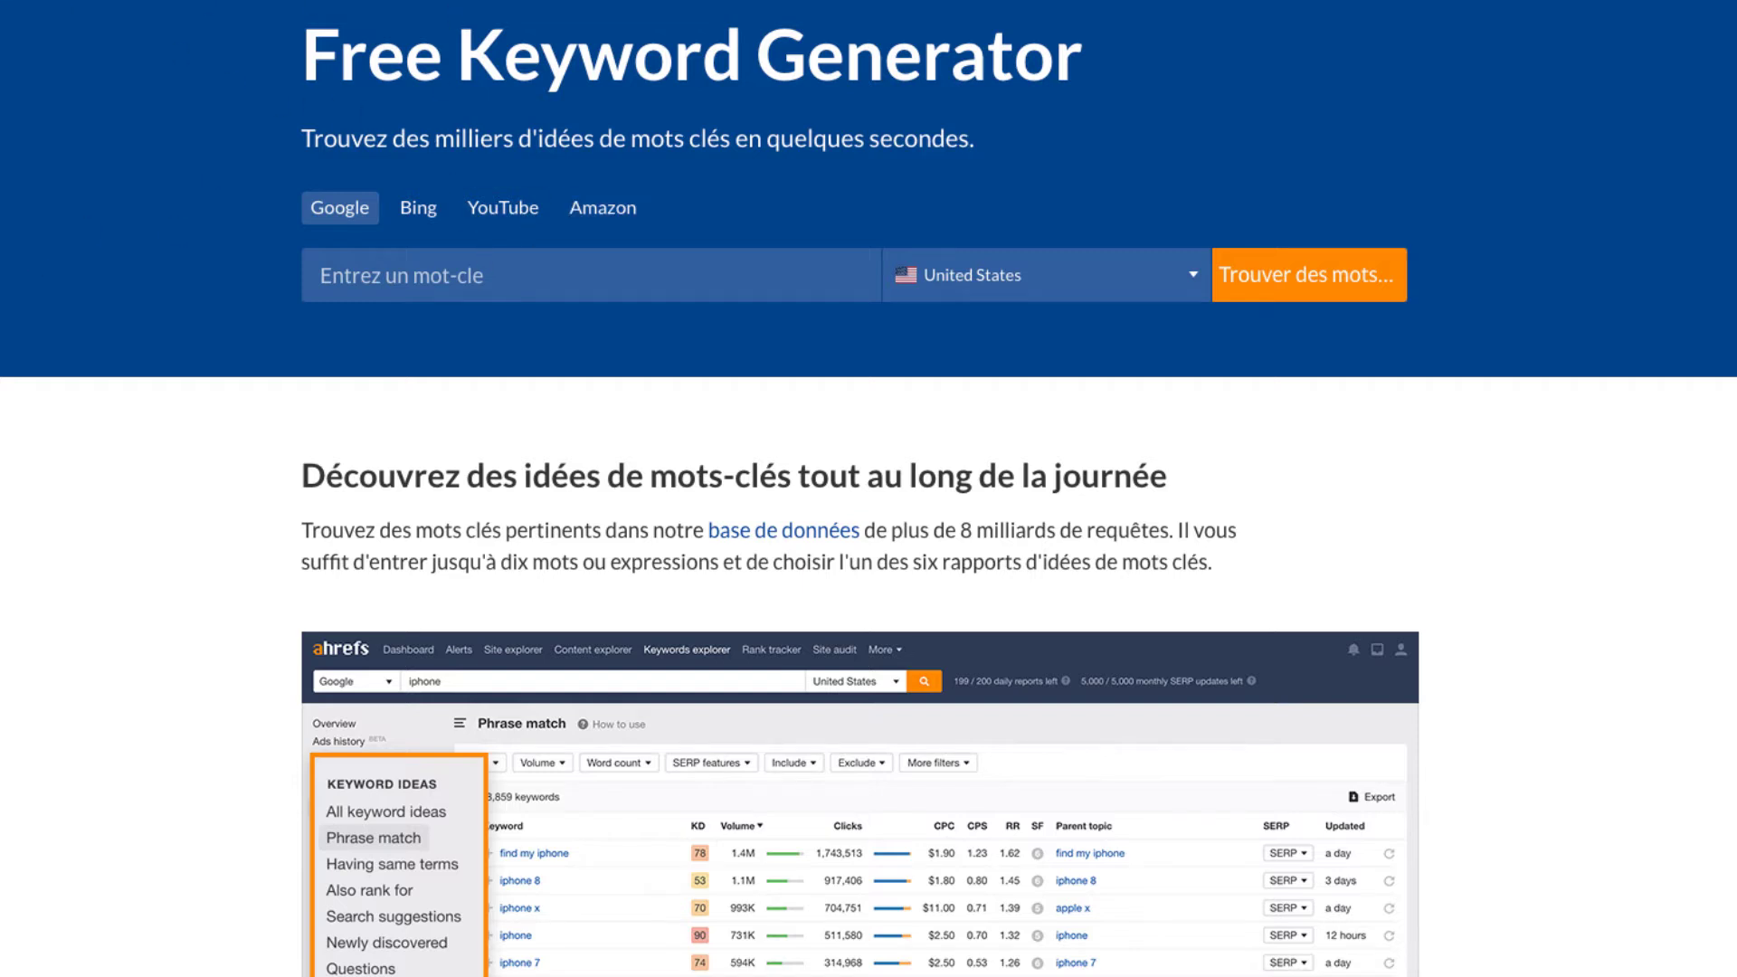
mouse_move(312, 65)
left_mouse_down()
mouse_move(1049, 63)
mouse_move(301, 66)
left_mouse_up()
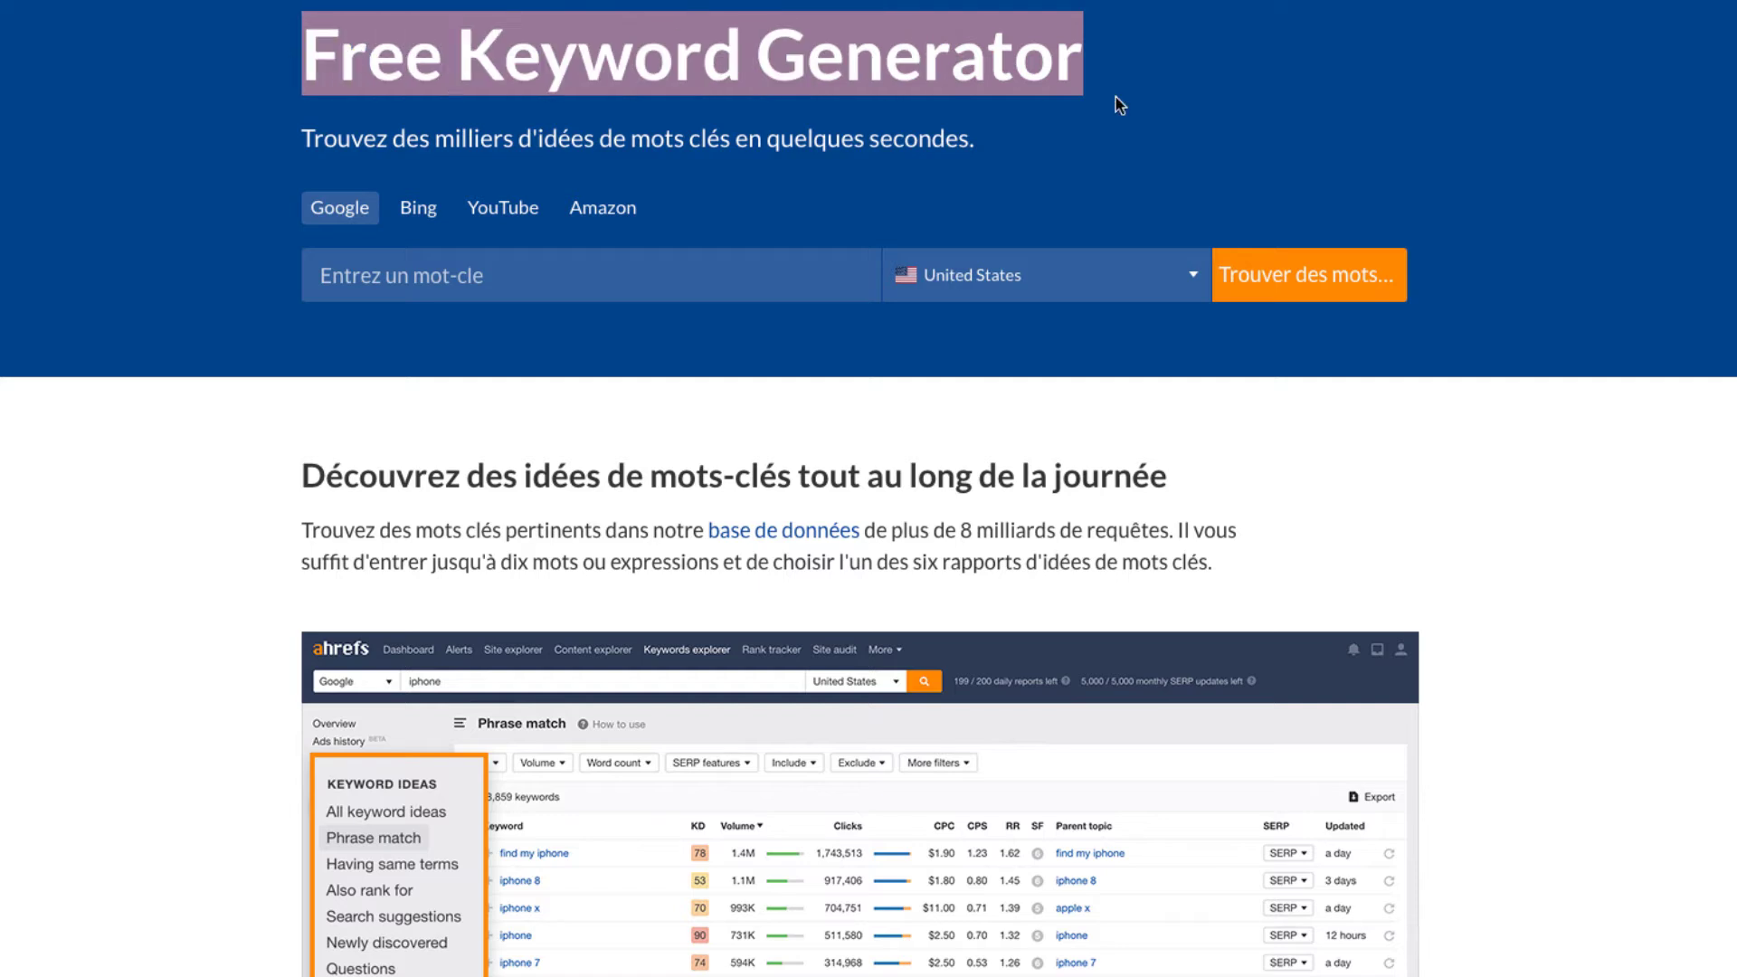
left_click(1090, 80)
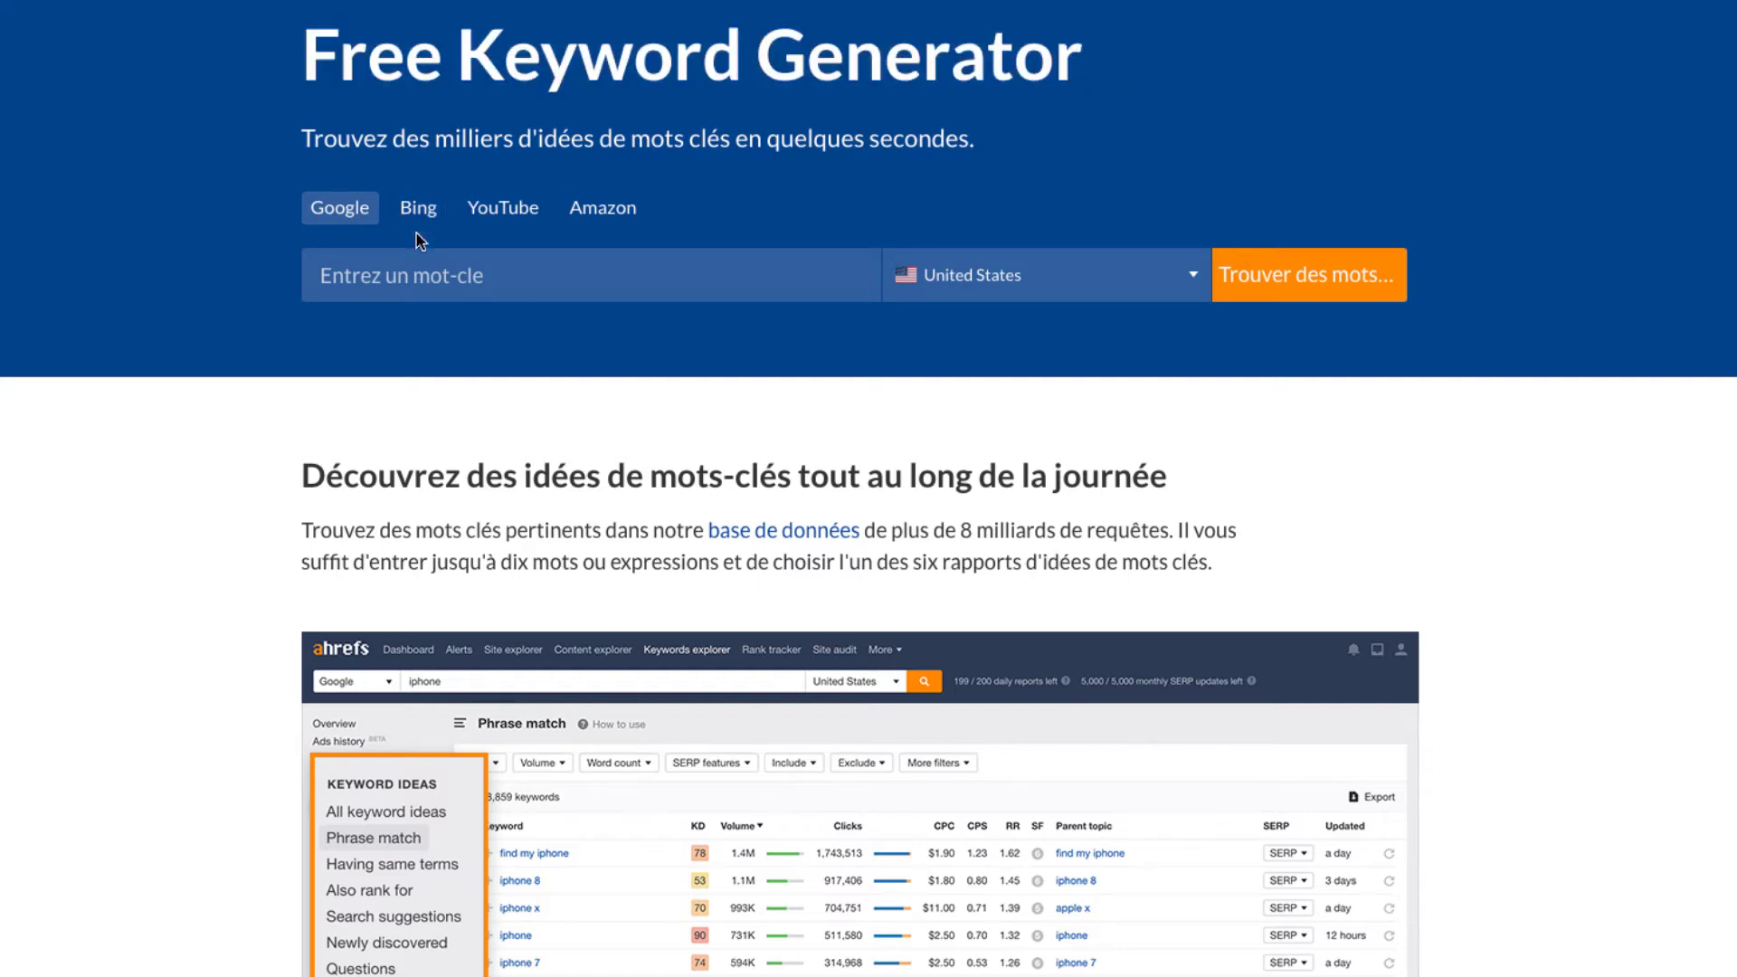
Step: Set the country for the Google keyword search to France
left_click(1067, 282)
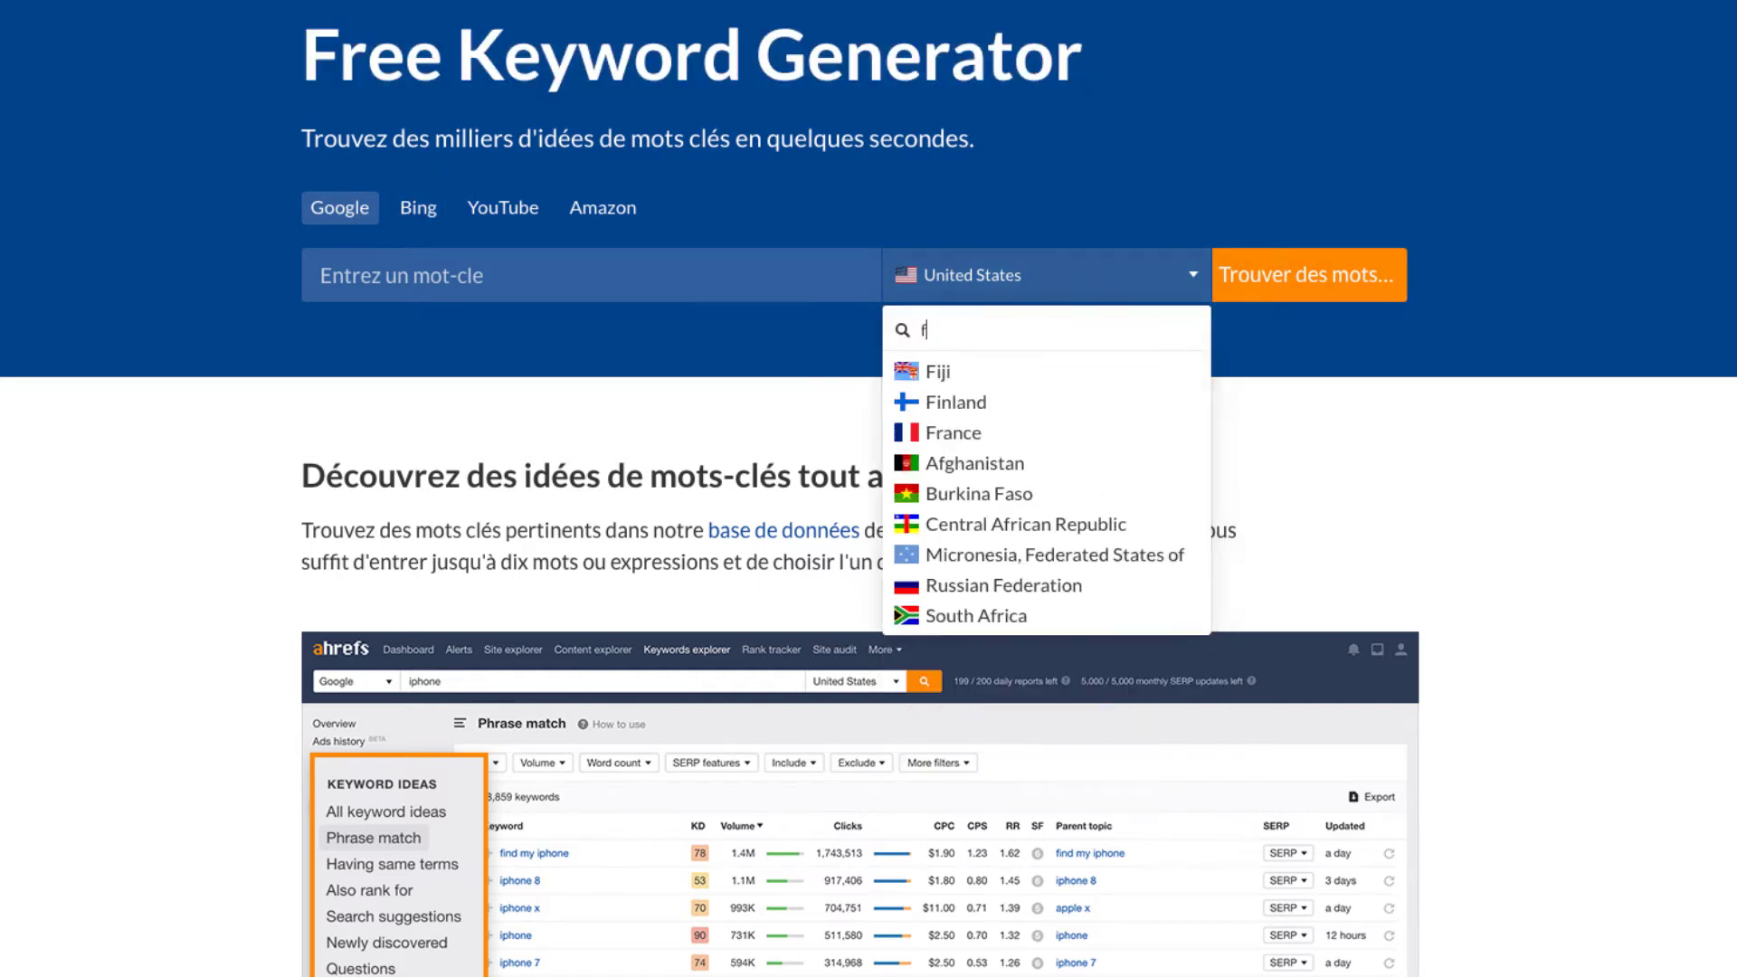
type("fra")
left_click(959, 372)
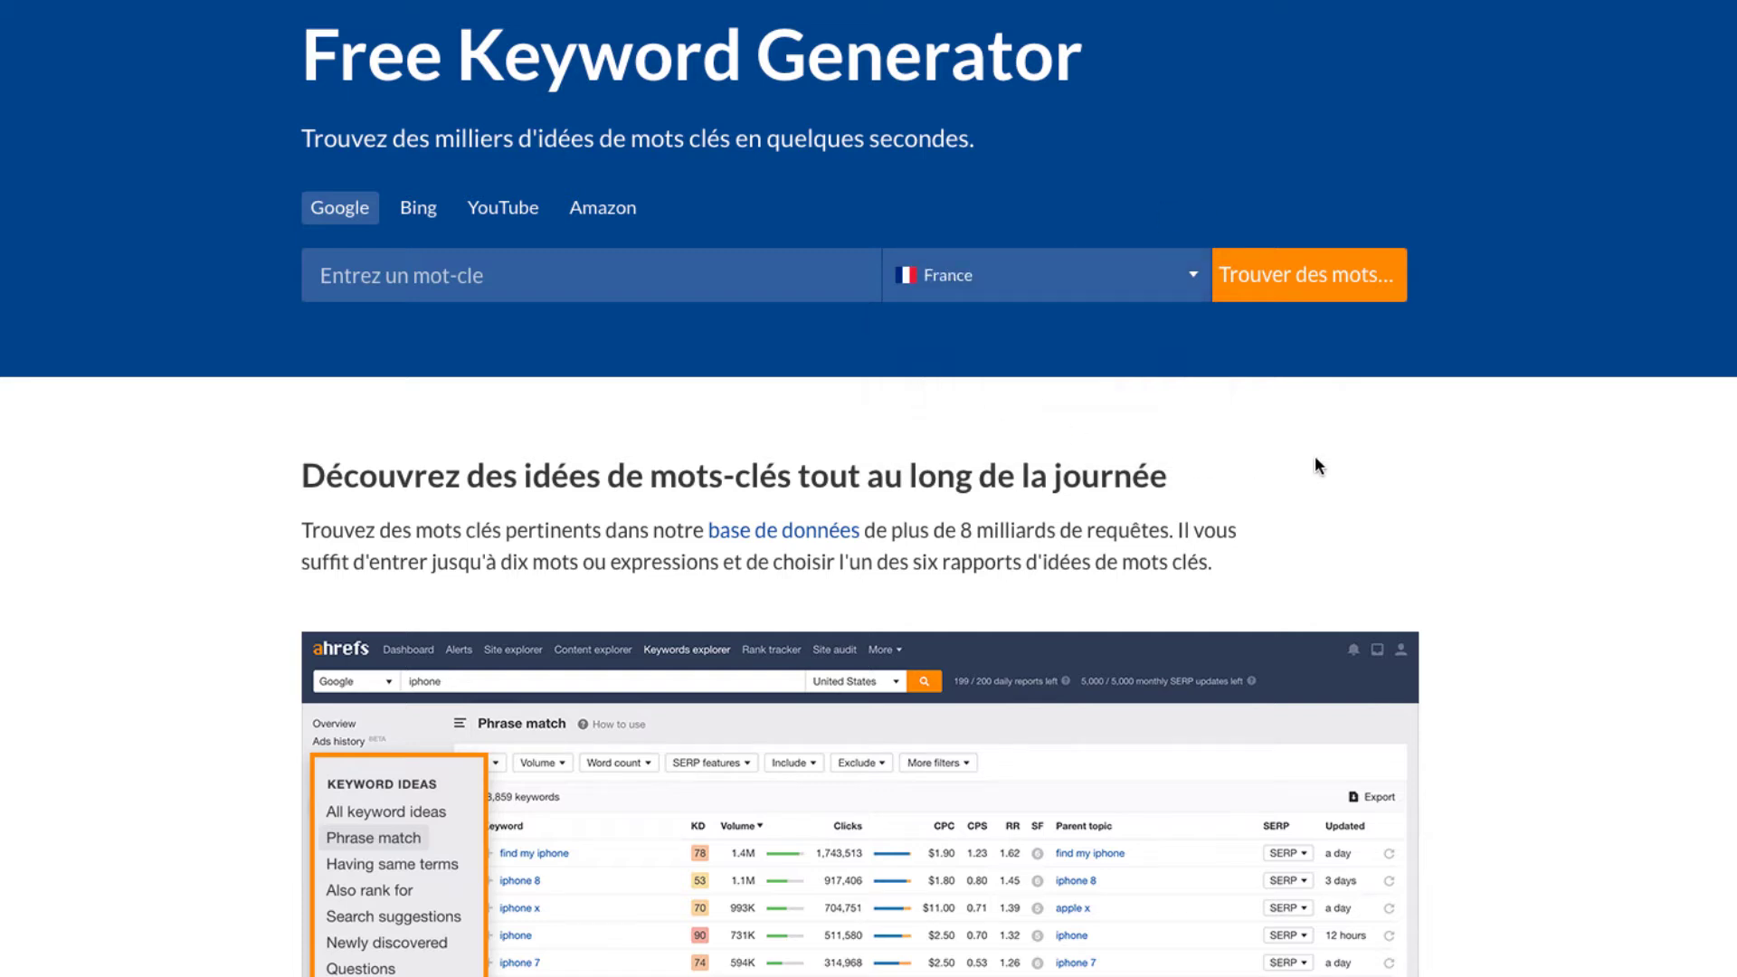
Step: Generate Google keyword ideas for "hypnose marseille" and complete the robot check
left_click(385, 264)
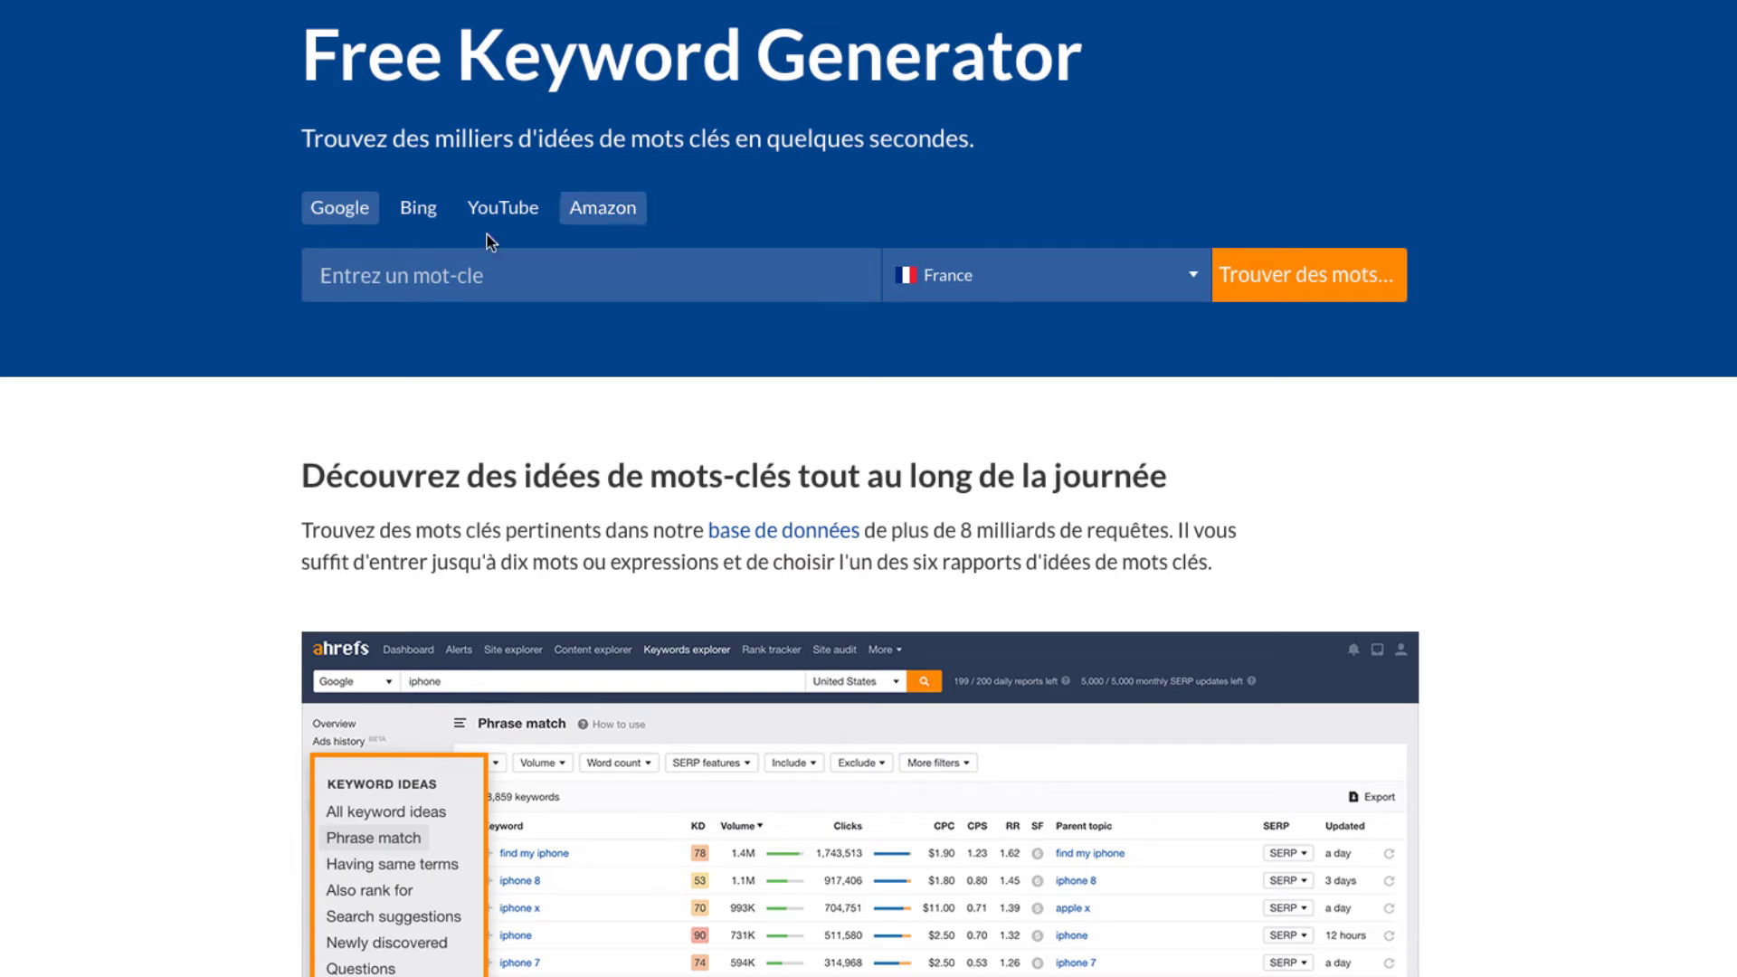
left_click(444, 295)
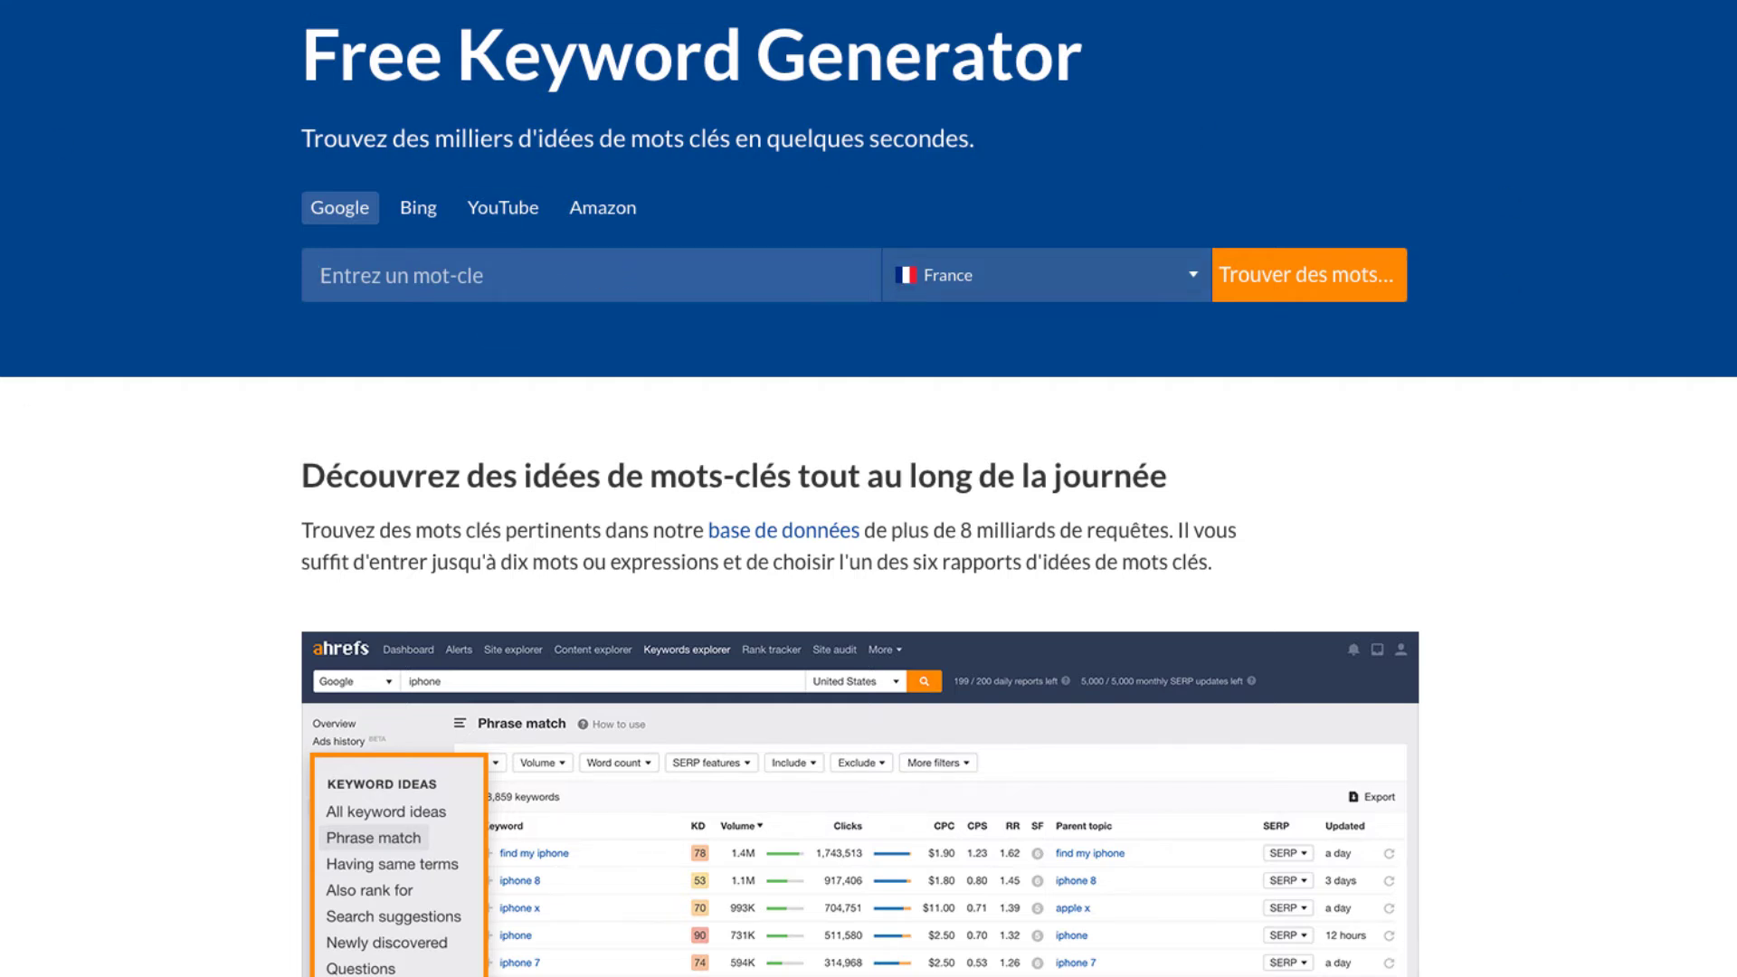
type("hypnose marseille")
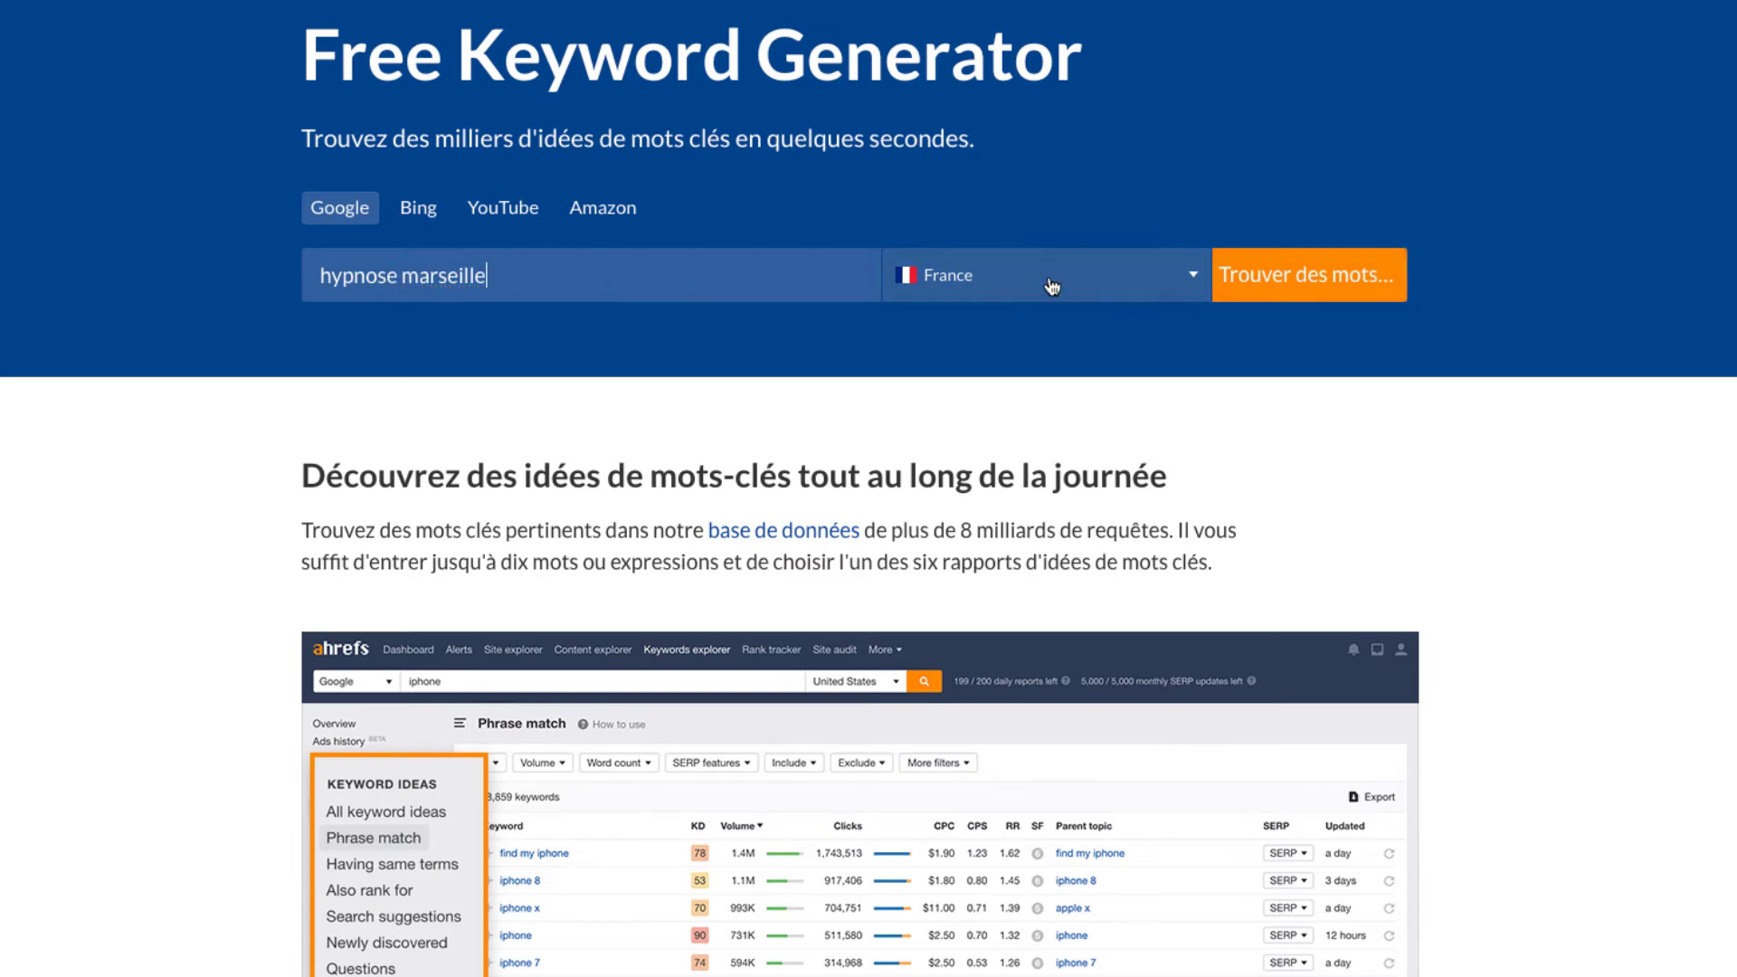
left_click(1268, 291)
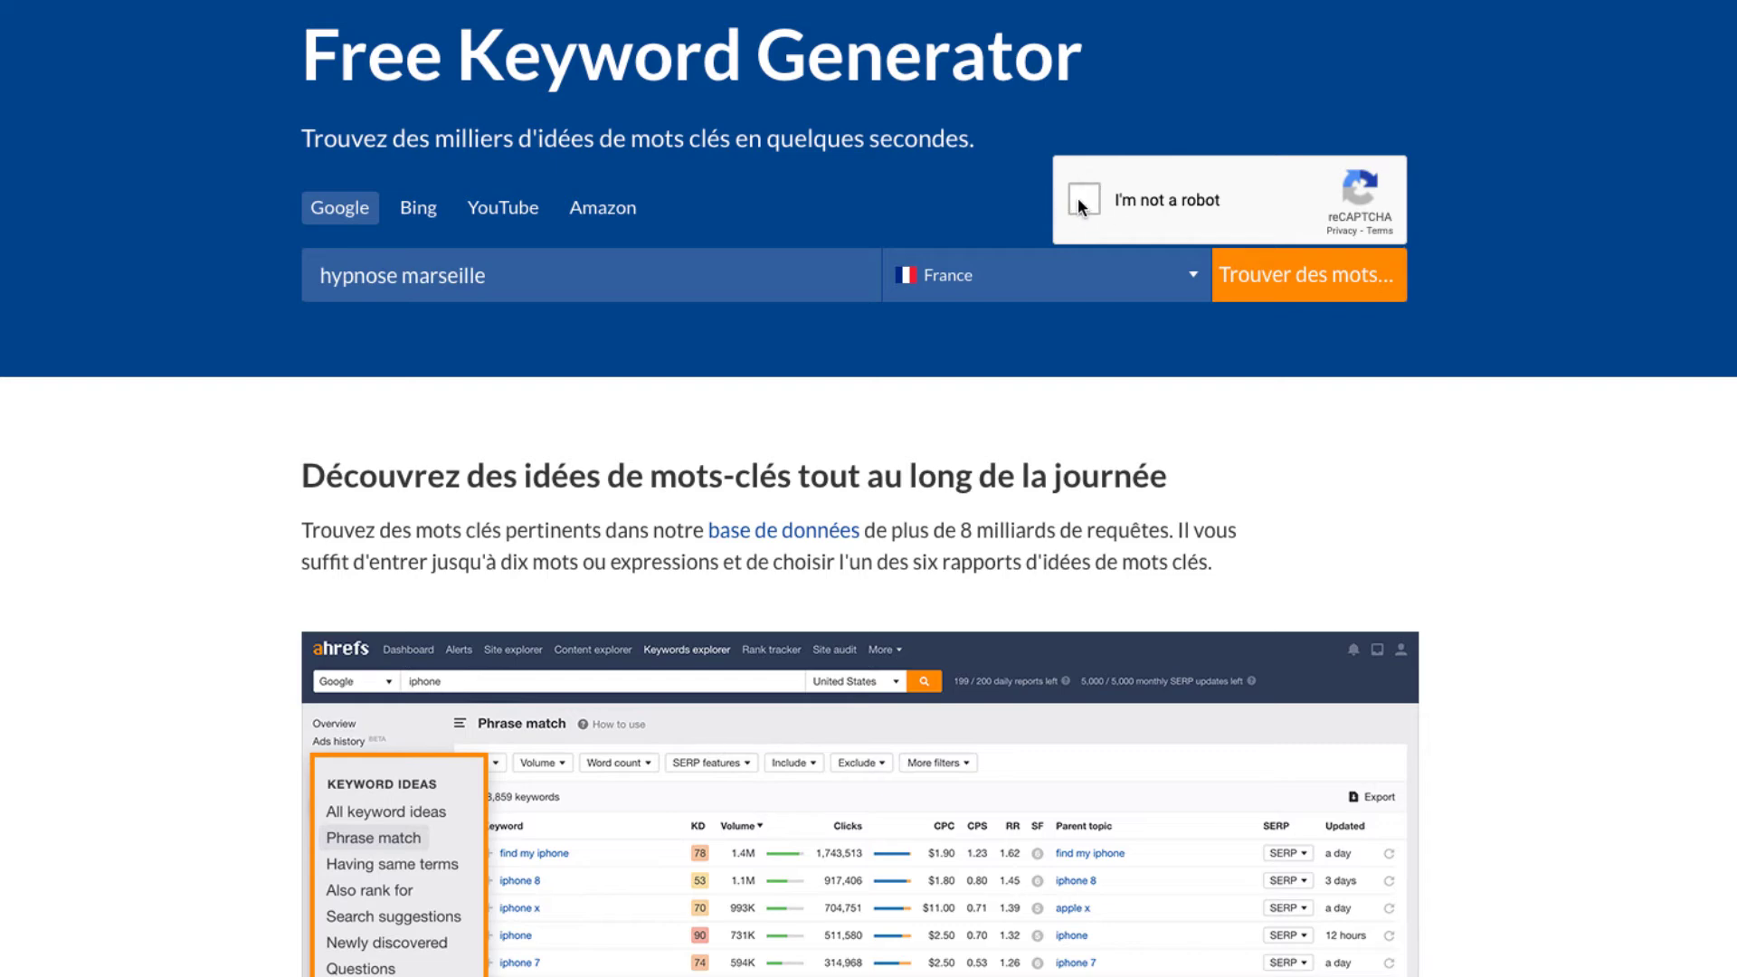
left_click(1084, 199)
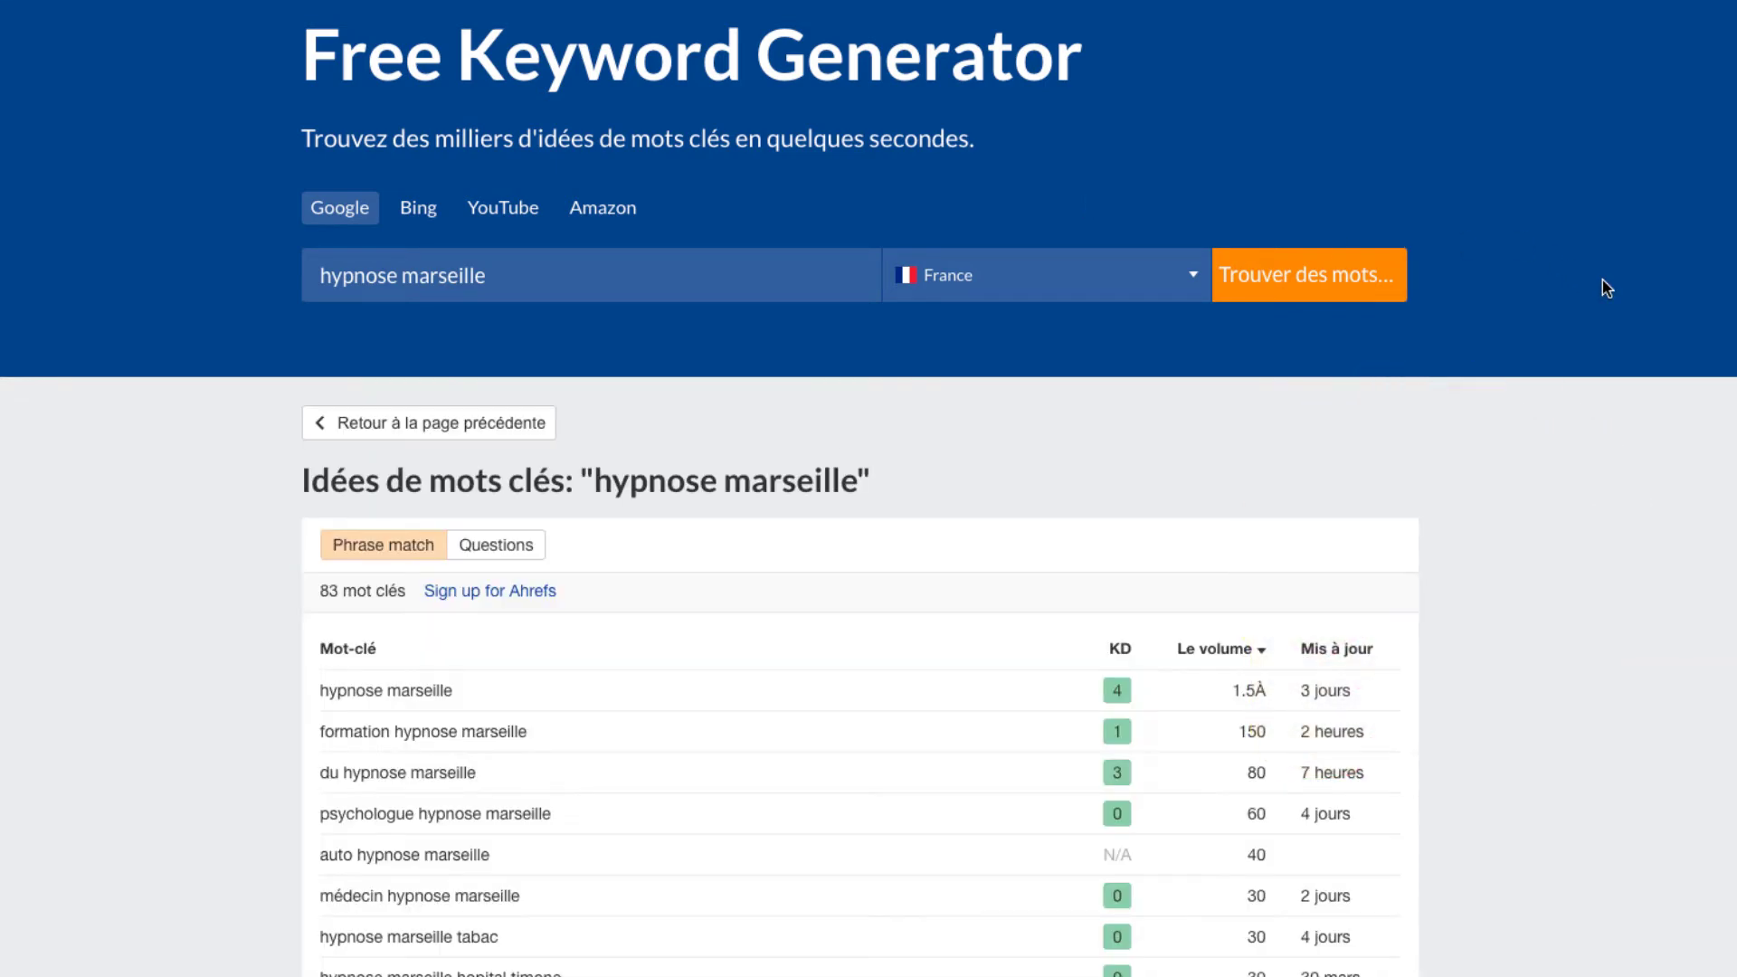
Step: Read through the keyword ideas for "hypnose marseille" with their difficulty and volume, down to the end of the list
scroll(1603, 279, "down", 3)
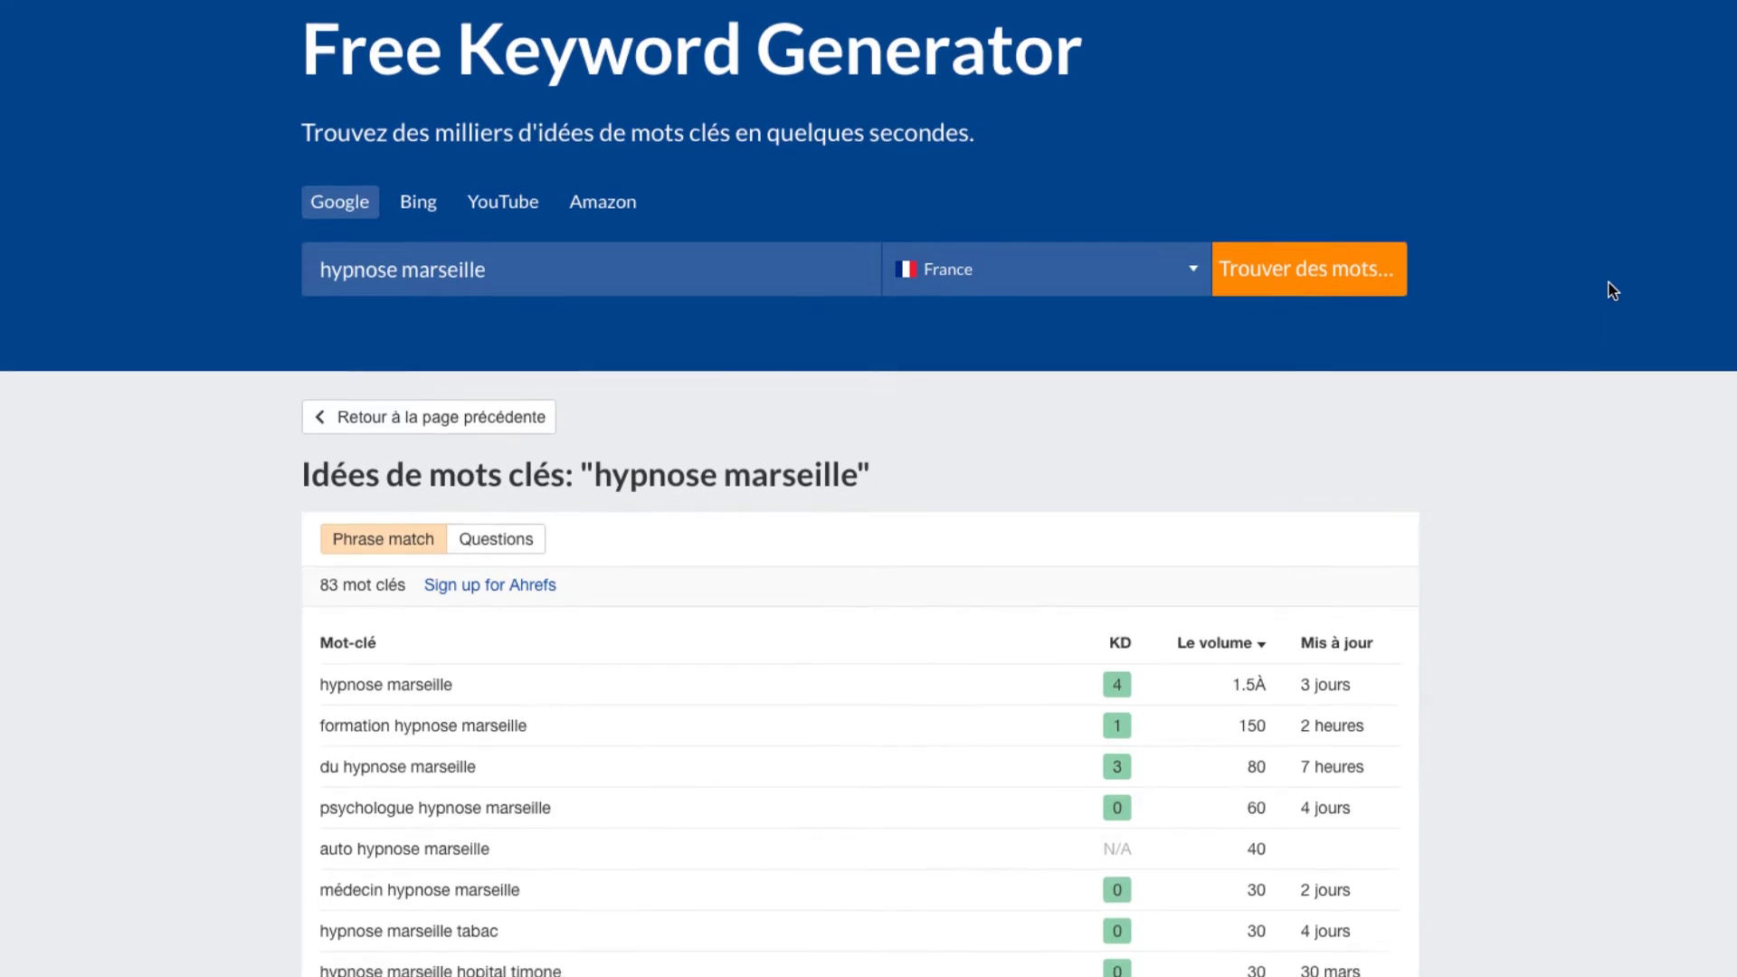
scroll(1617, 356, "down", 1)
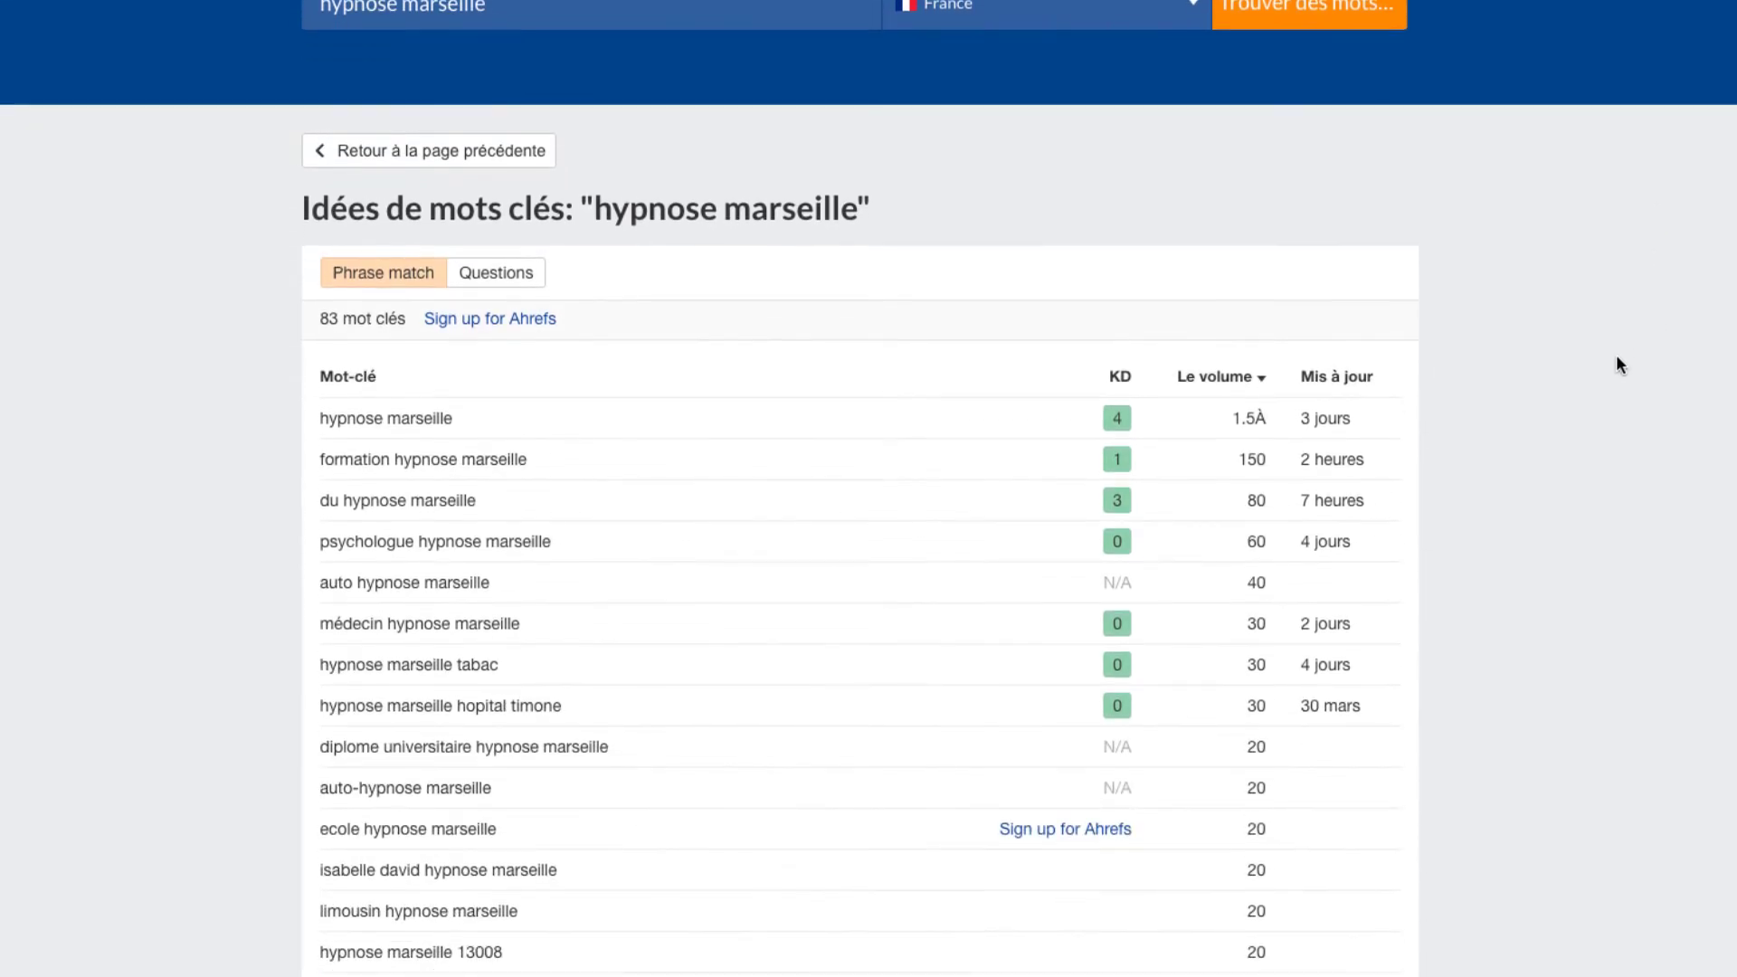
mouse_move(317, 421)
left_mouse_down()
mouse_move(474, 422)
mouse_move(314, 423)
left_mouse_up()
left_click(501, 419)
left_click_drag(532, 460, 323, 568)
left_click(322, 540)
left_click_drag(577, 541, 306, 540)
left_click(523, 586)
scroll(695, 870, "down", 2)
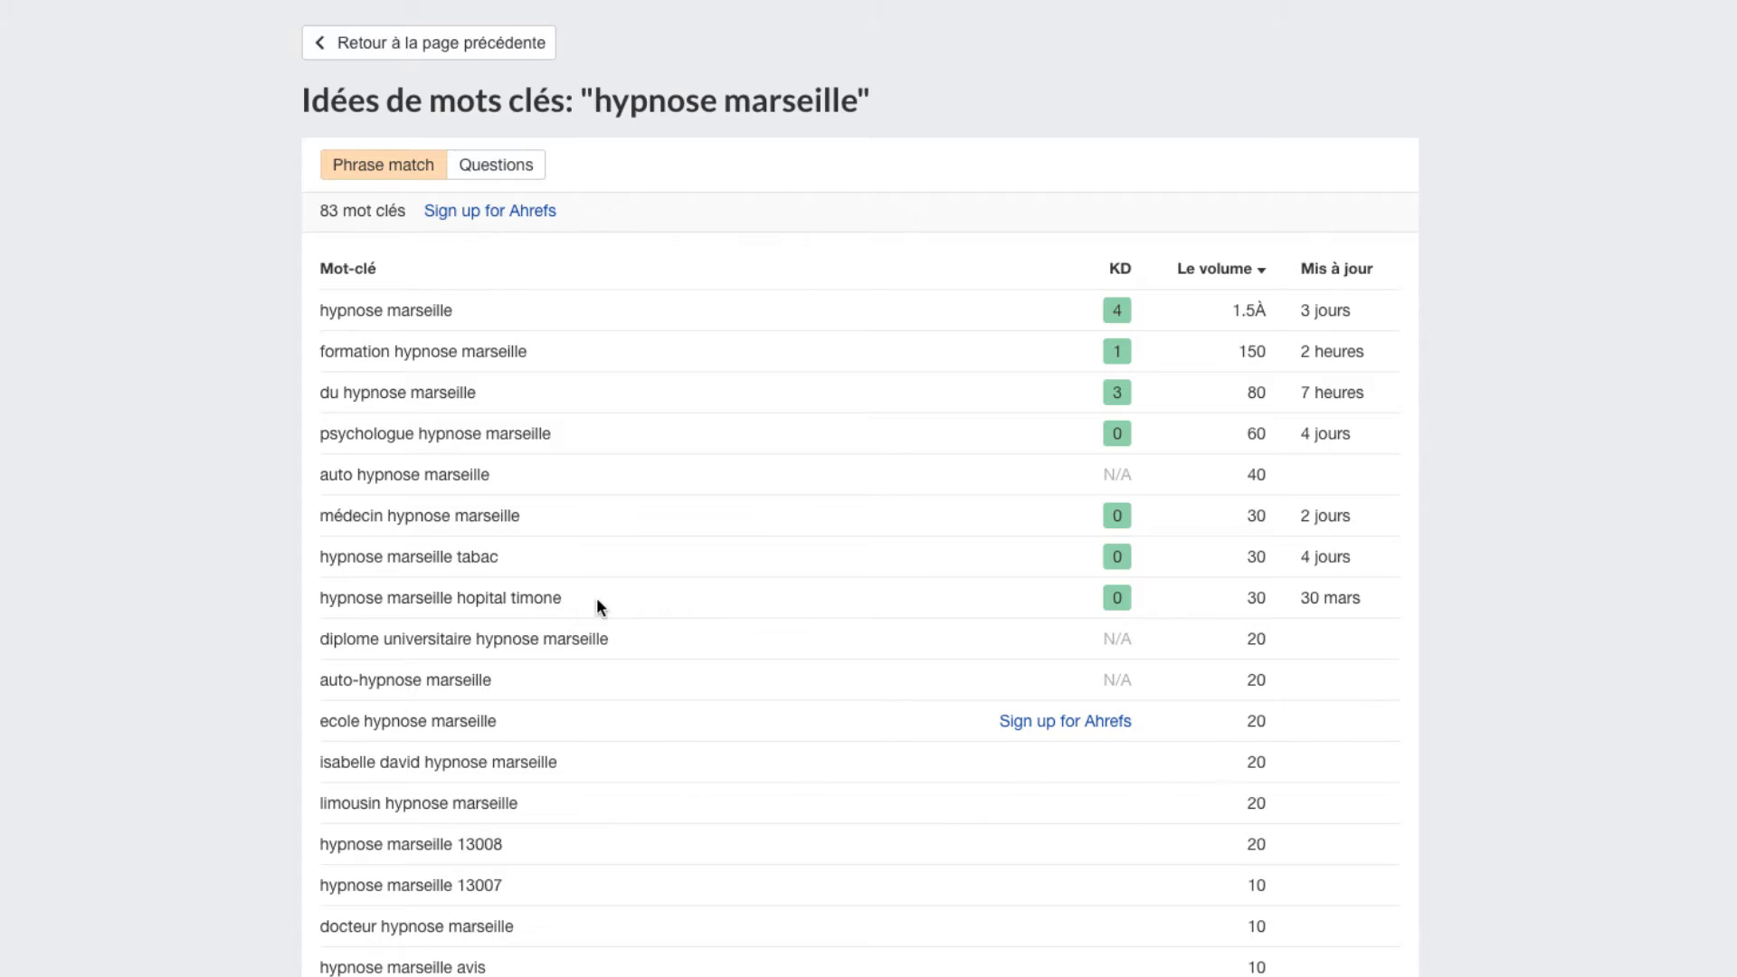
scroll(1138, 878, "down", 1)
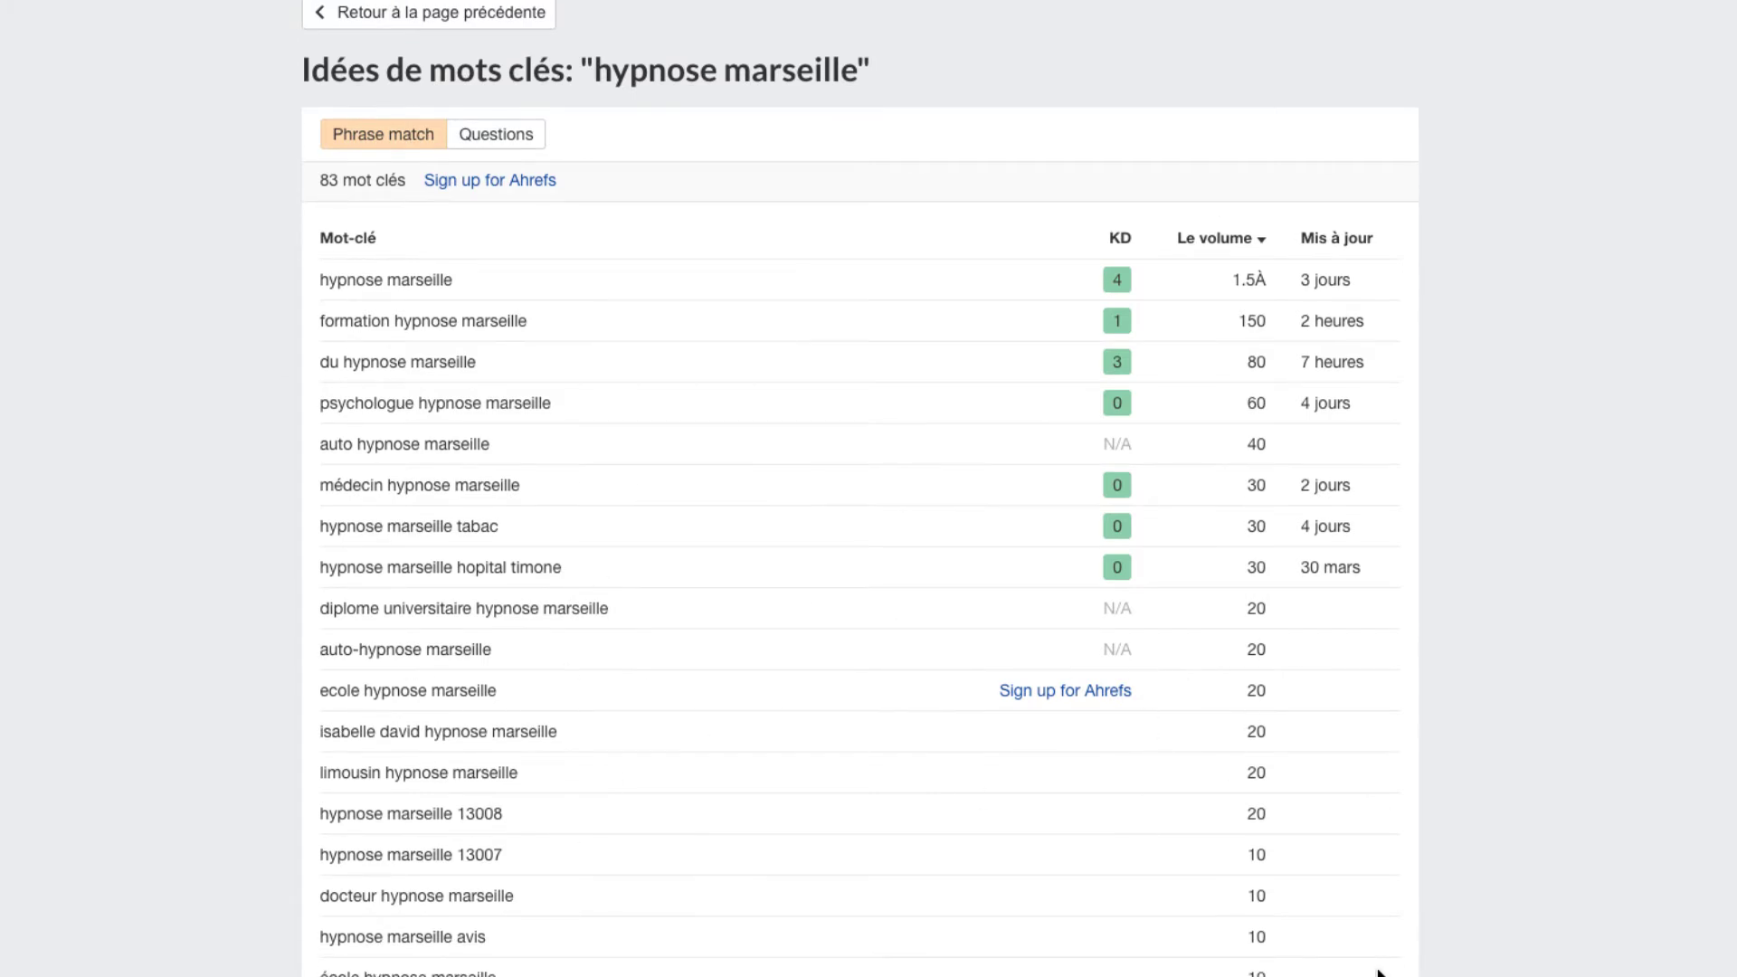
scroll(970, 769, "down", 8)
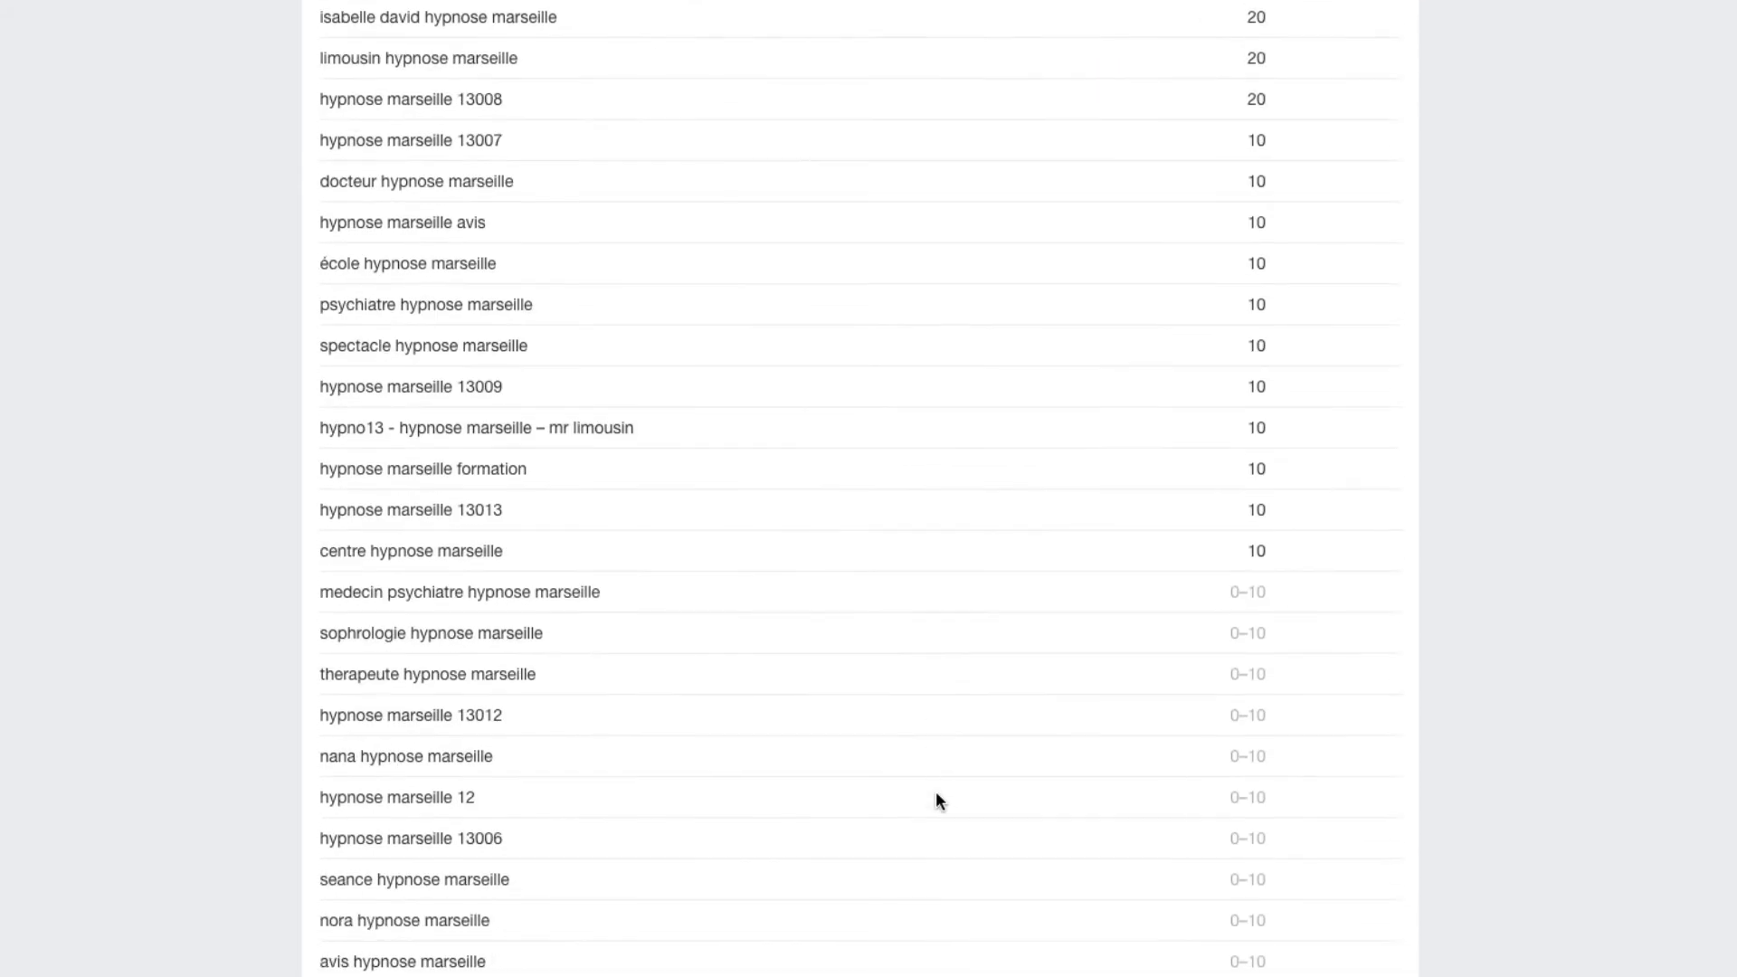
scroll(936, 796, "down", 20)
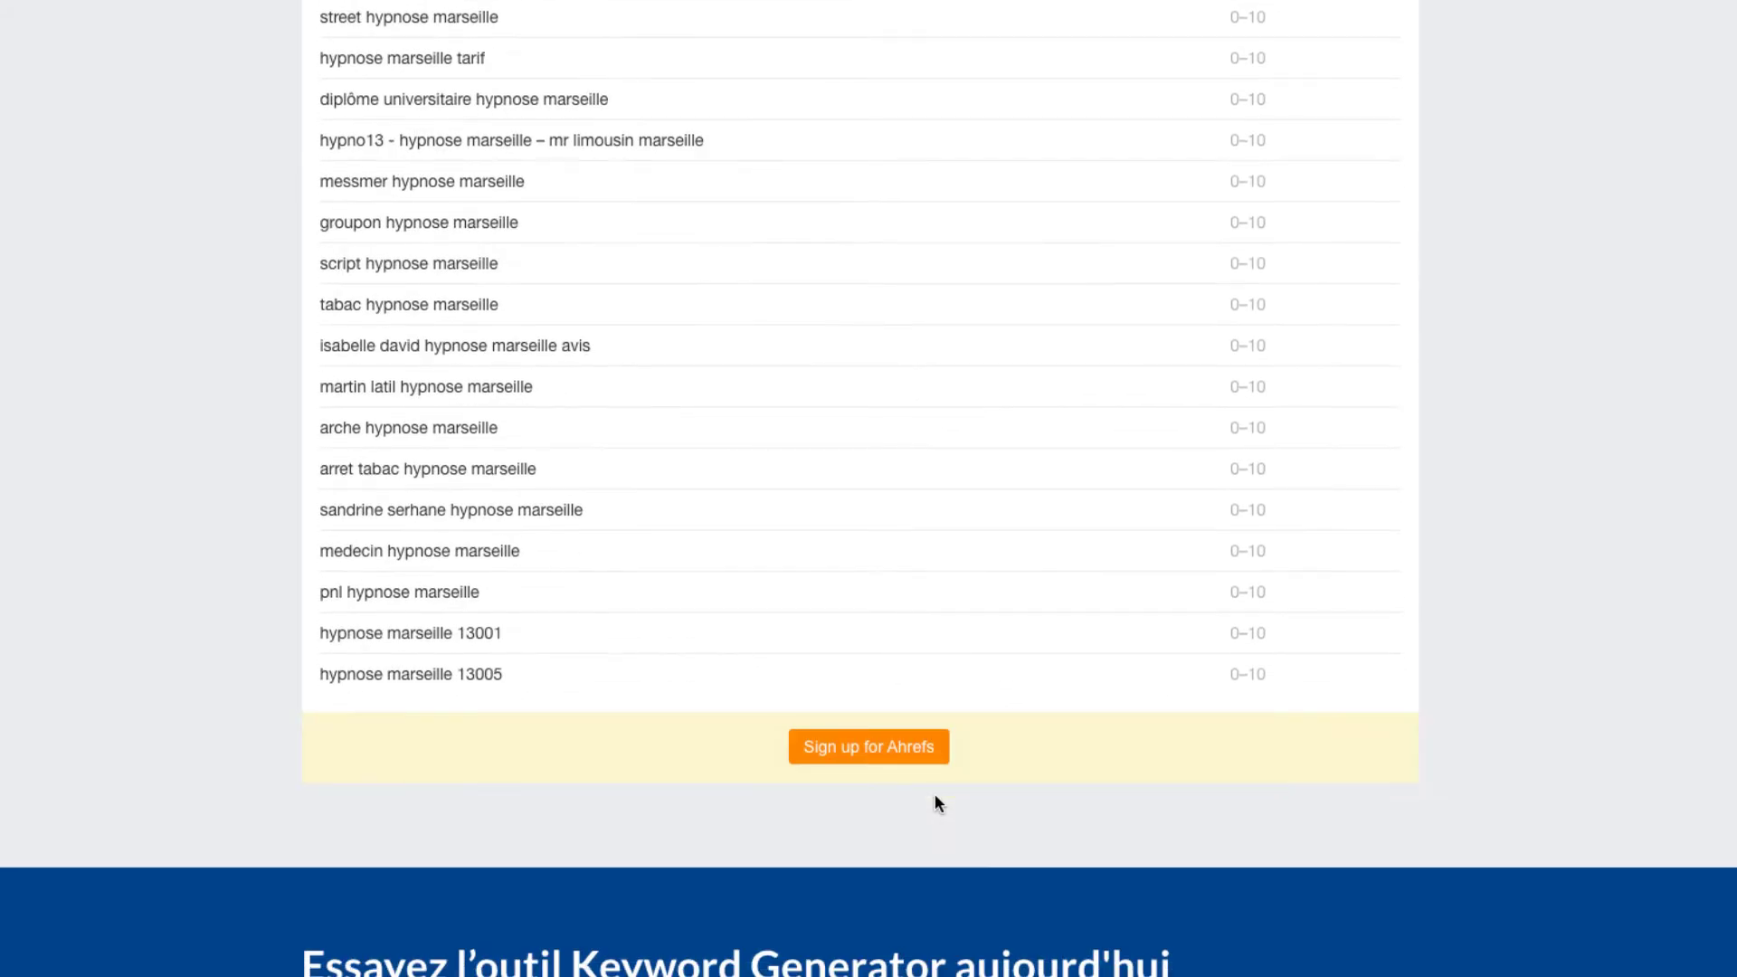
Step: Switch the keyword generator to YouTube and set the country to France
scroll(935, 802, "up", 20)
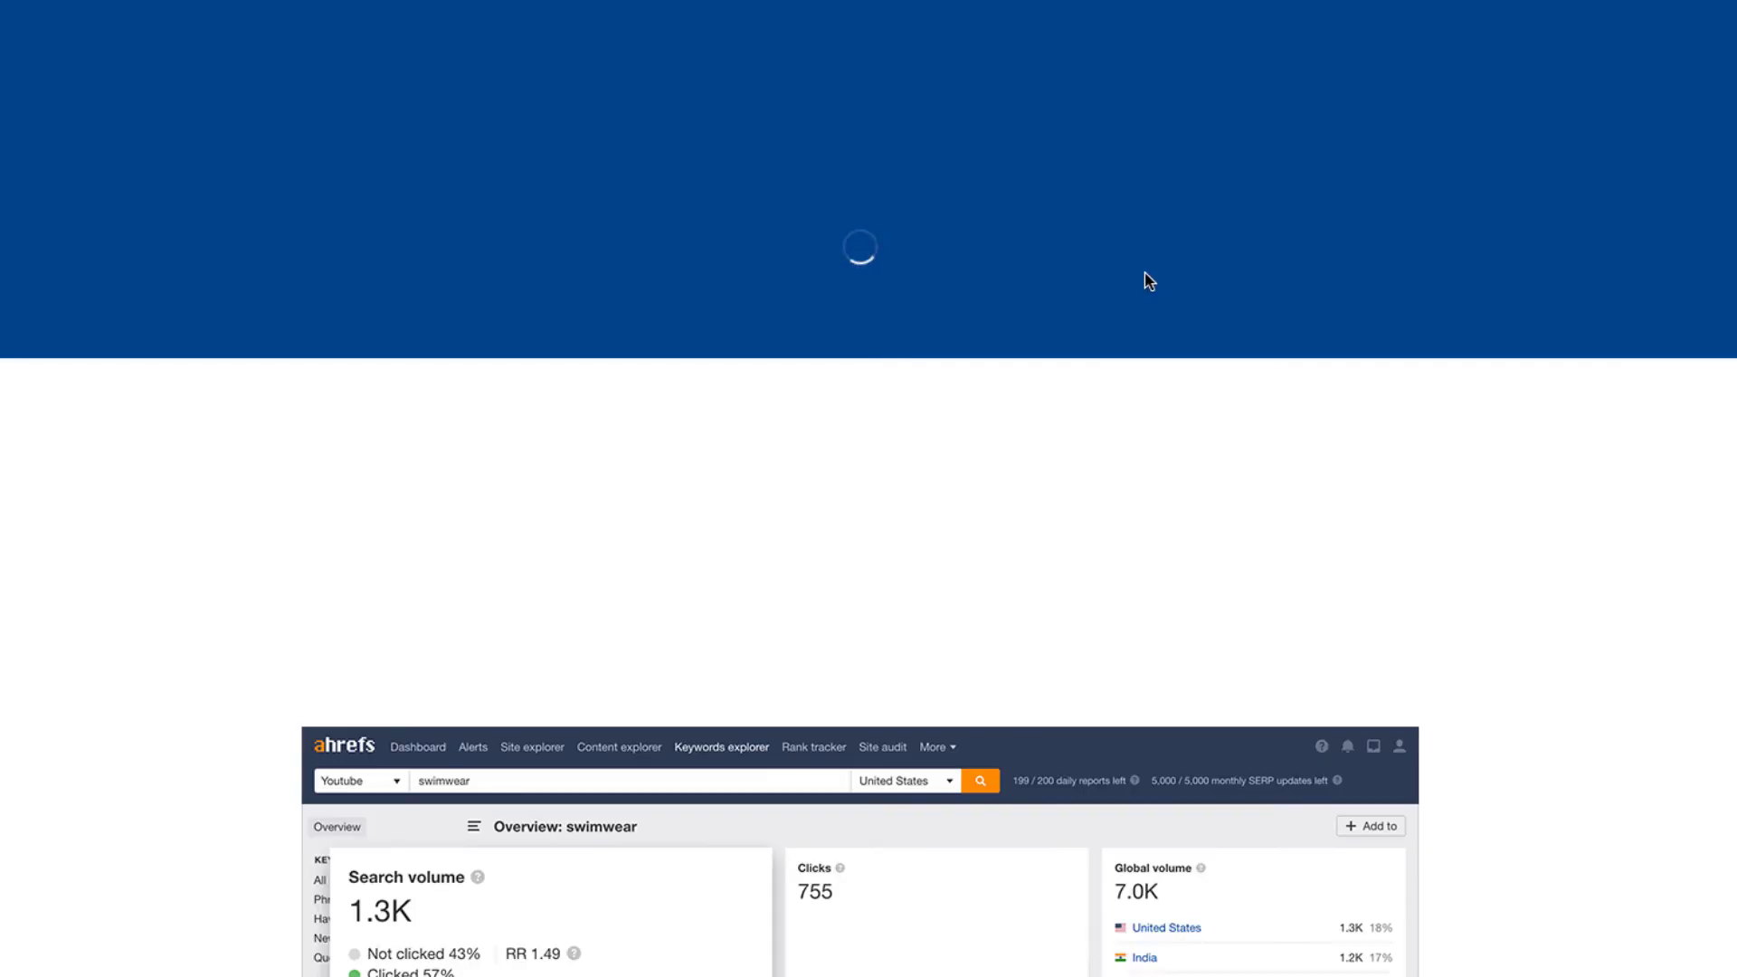
left_click(1058, 270)
type("fra")
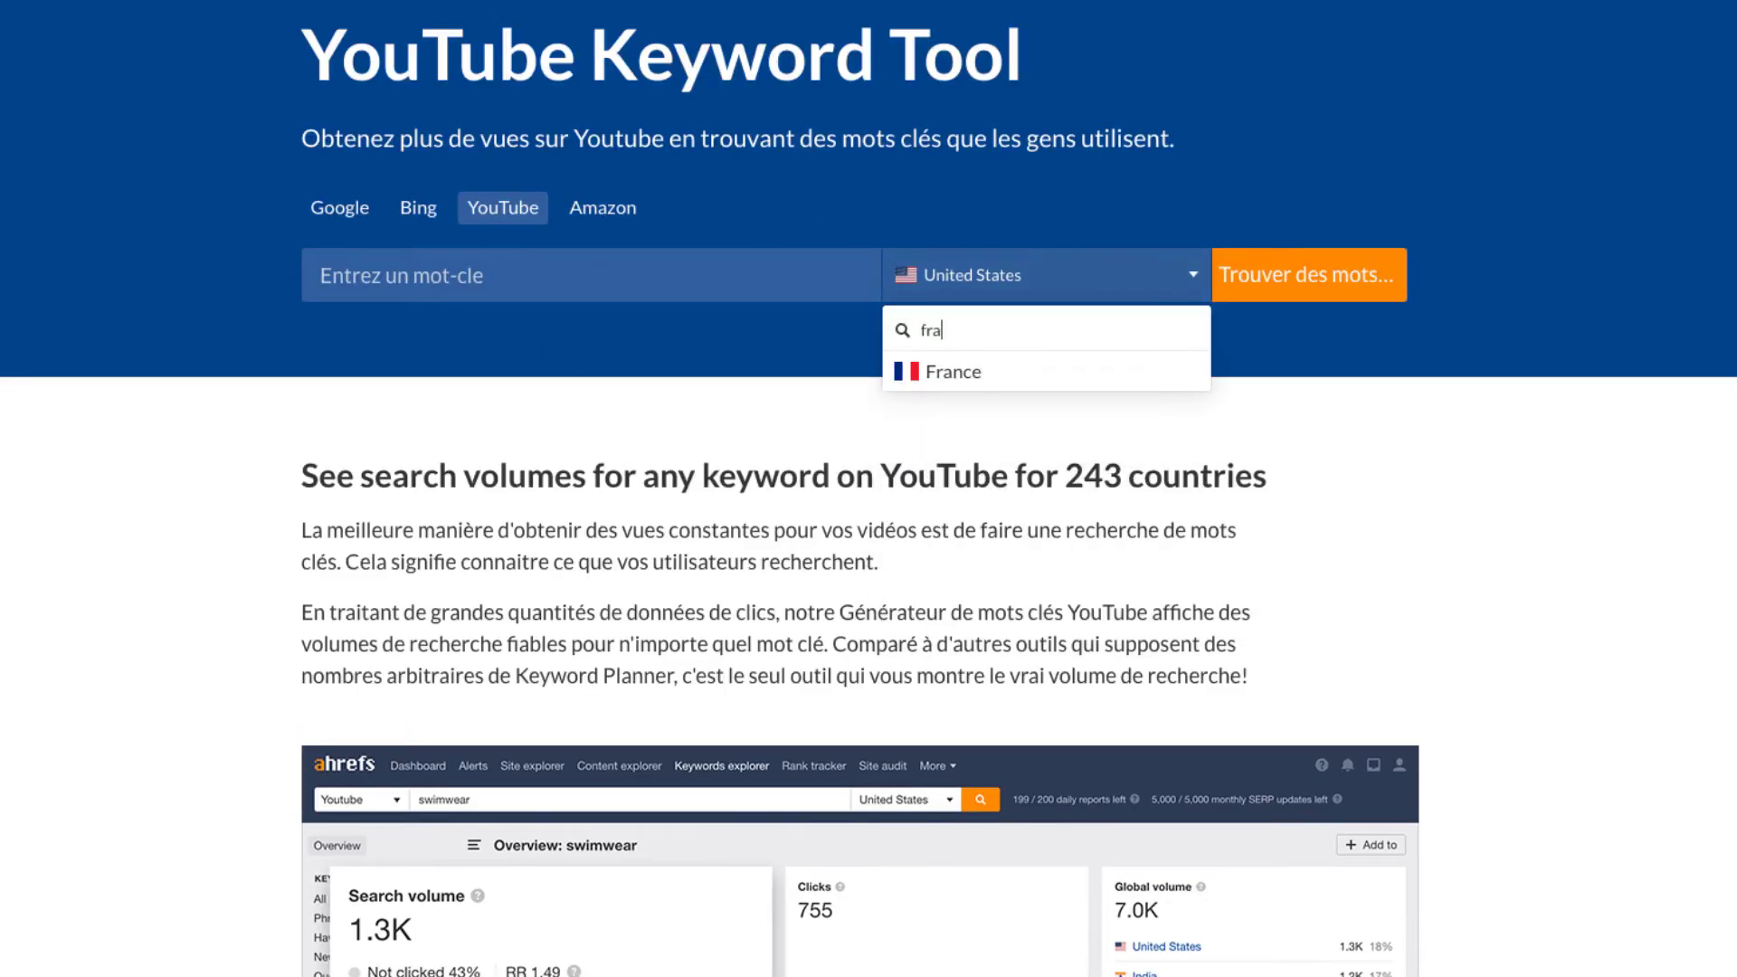
left_click(1003, 374)
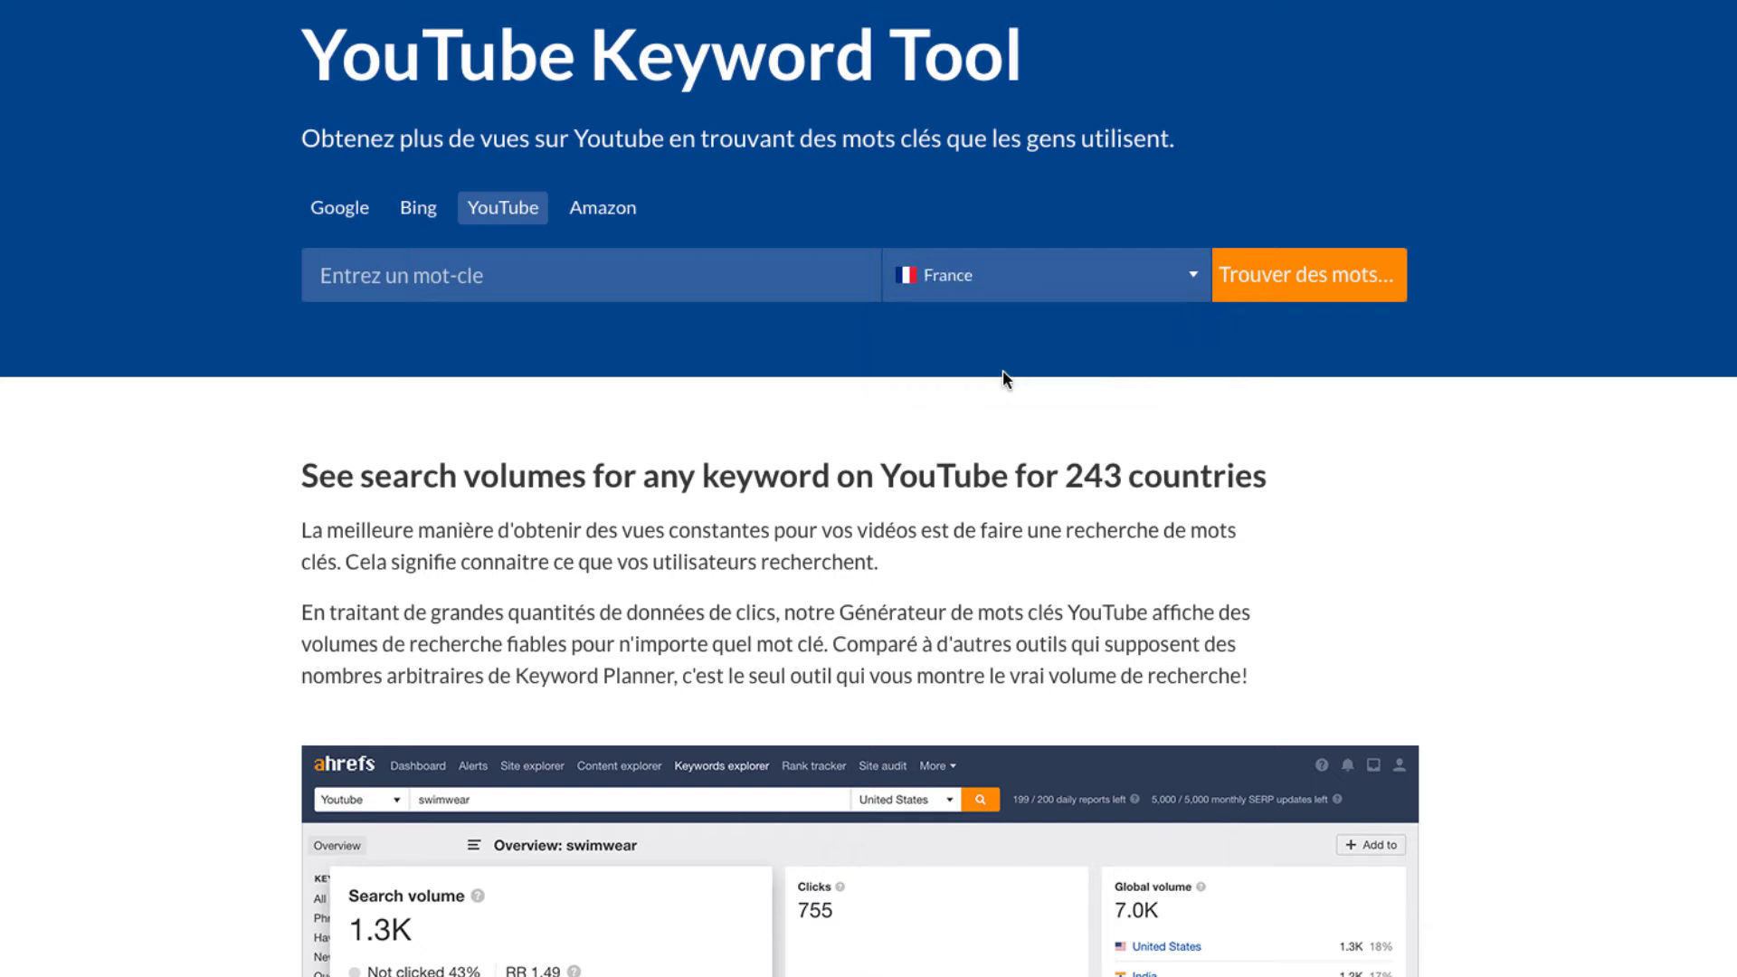
Step: Generate YouTube keyword ideas for "hypnose marseille" and complete the robot check
type("h")
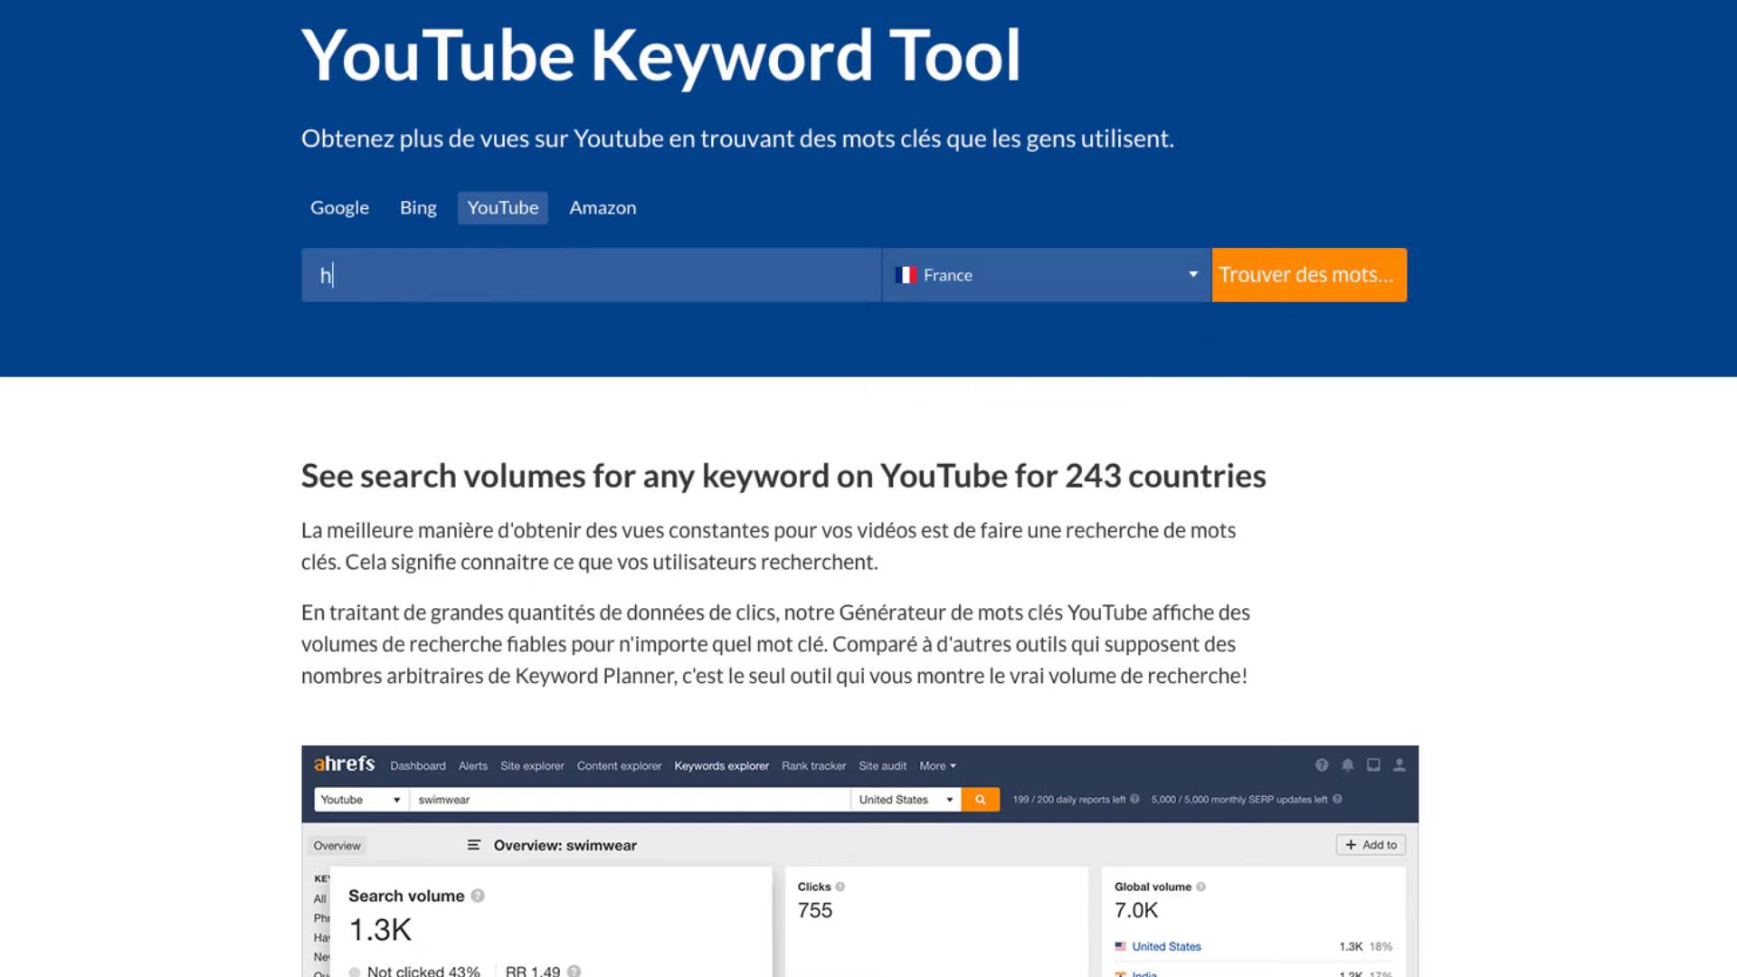
type("ypnose marseille")
key("Return")
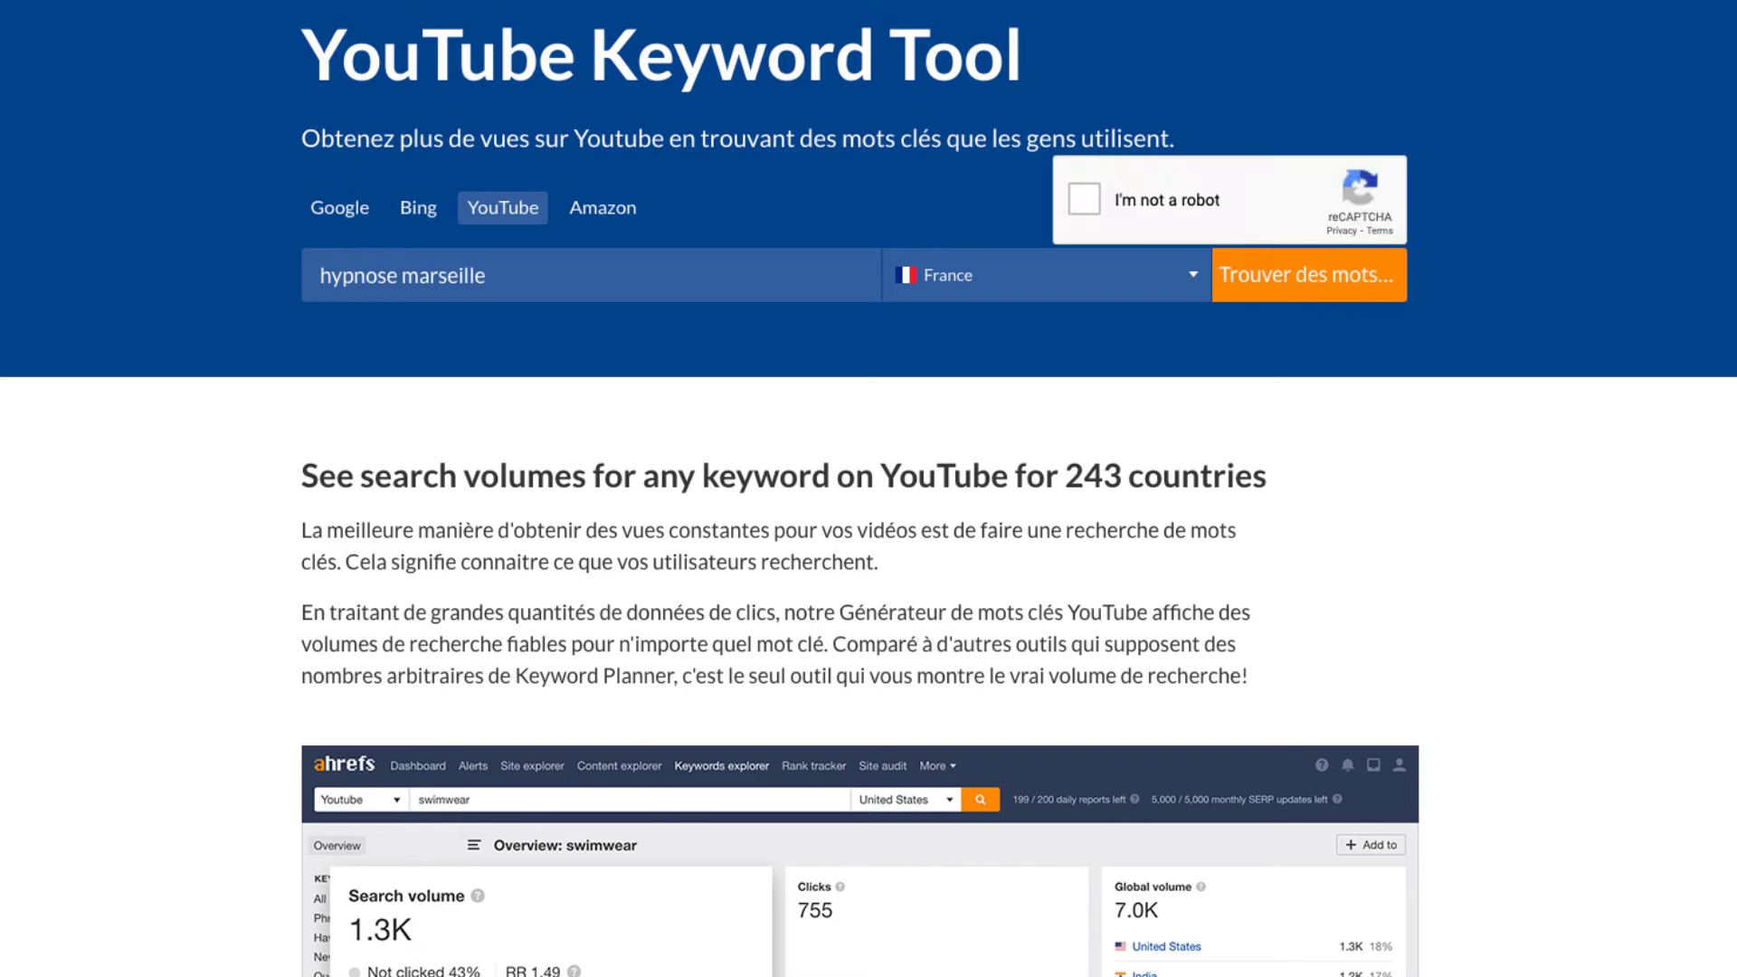
left_click(1098, 205)
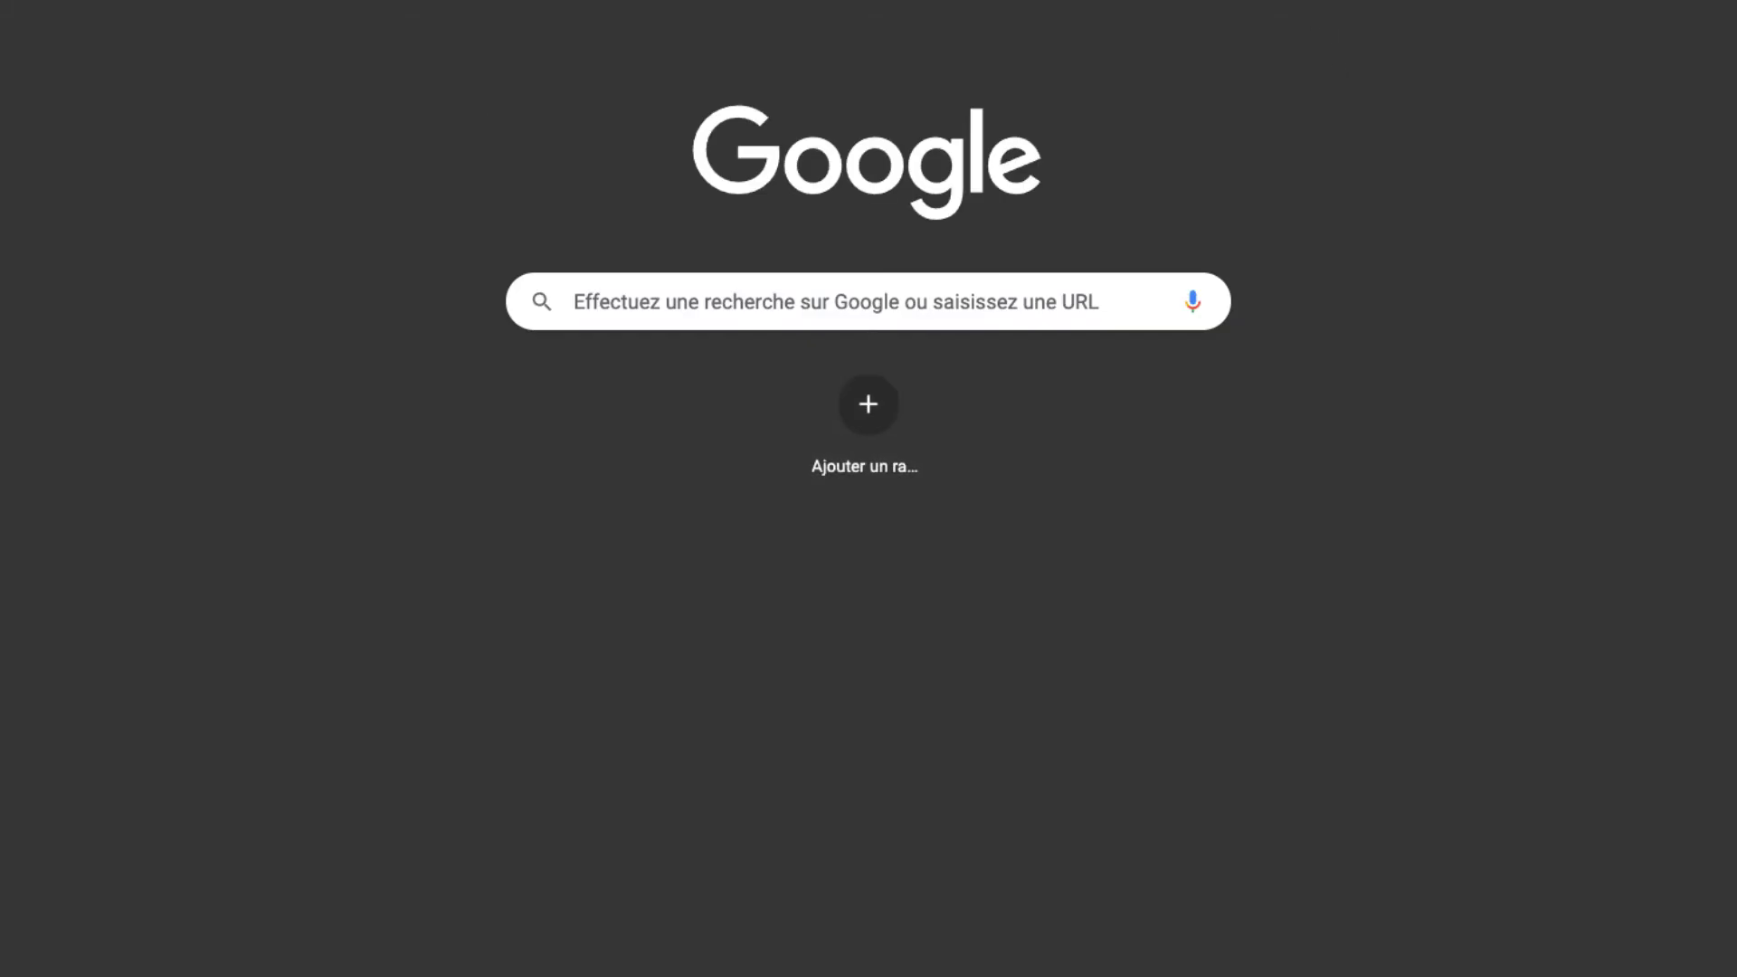
left_click(895, 295)
type("youtu")
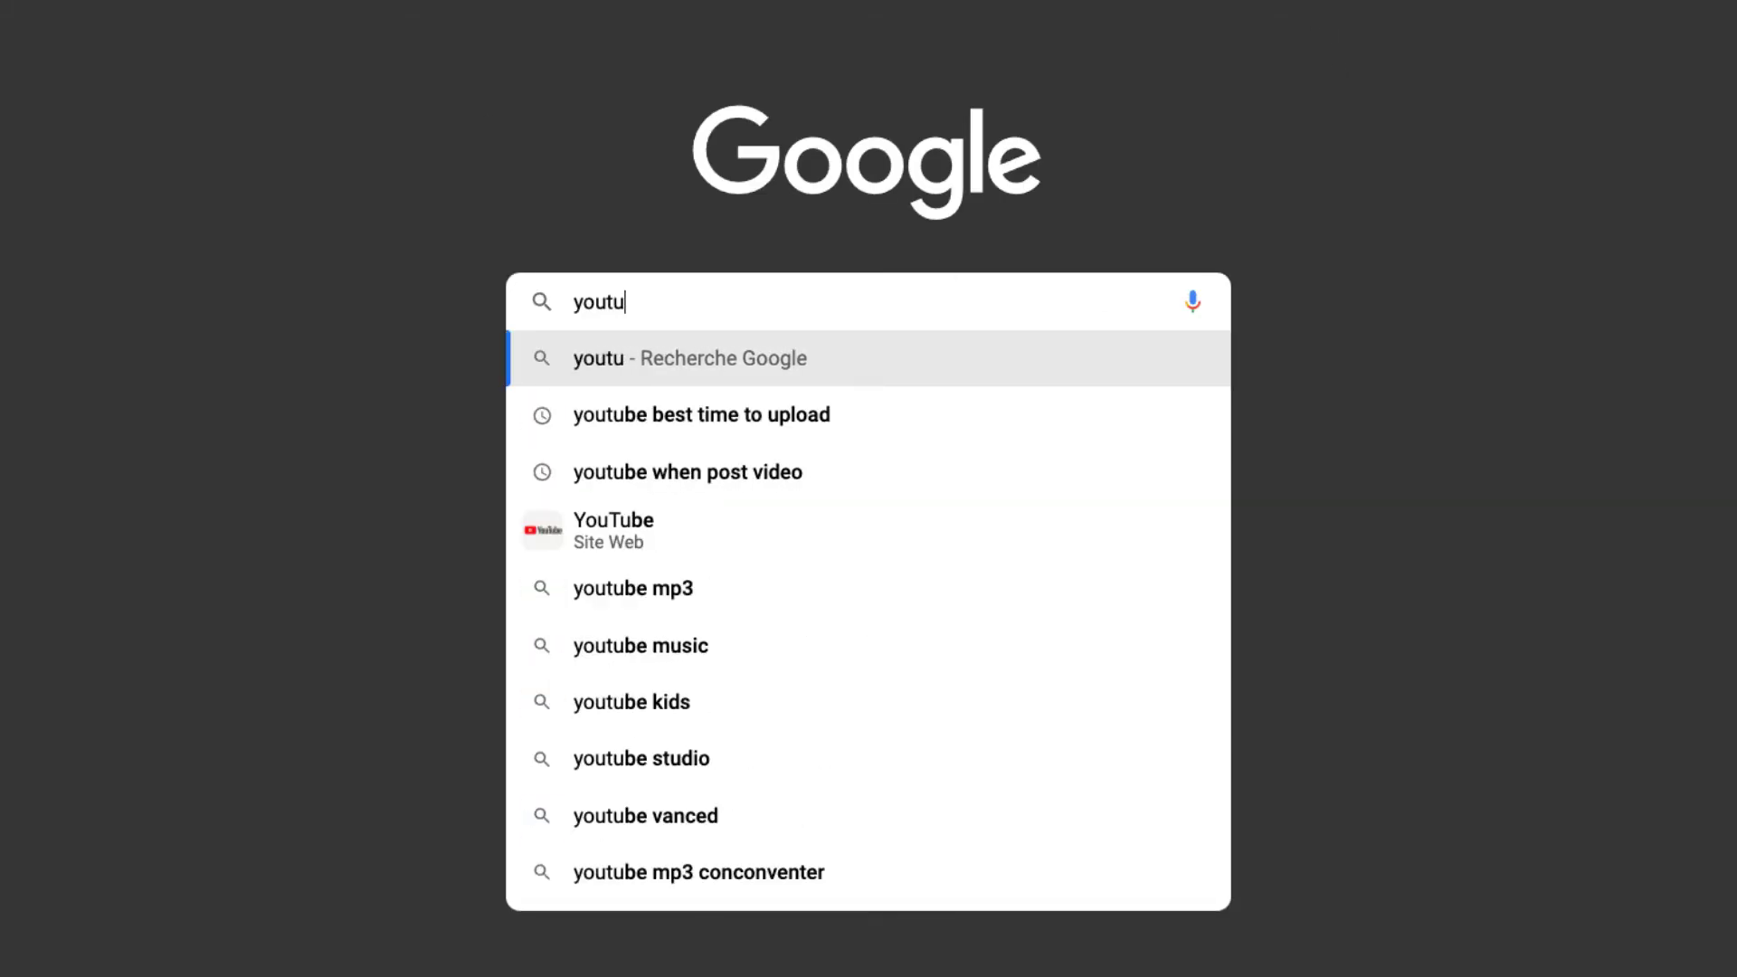
type("be")
key("Return")
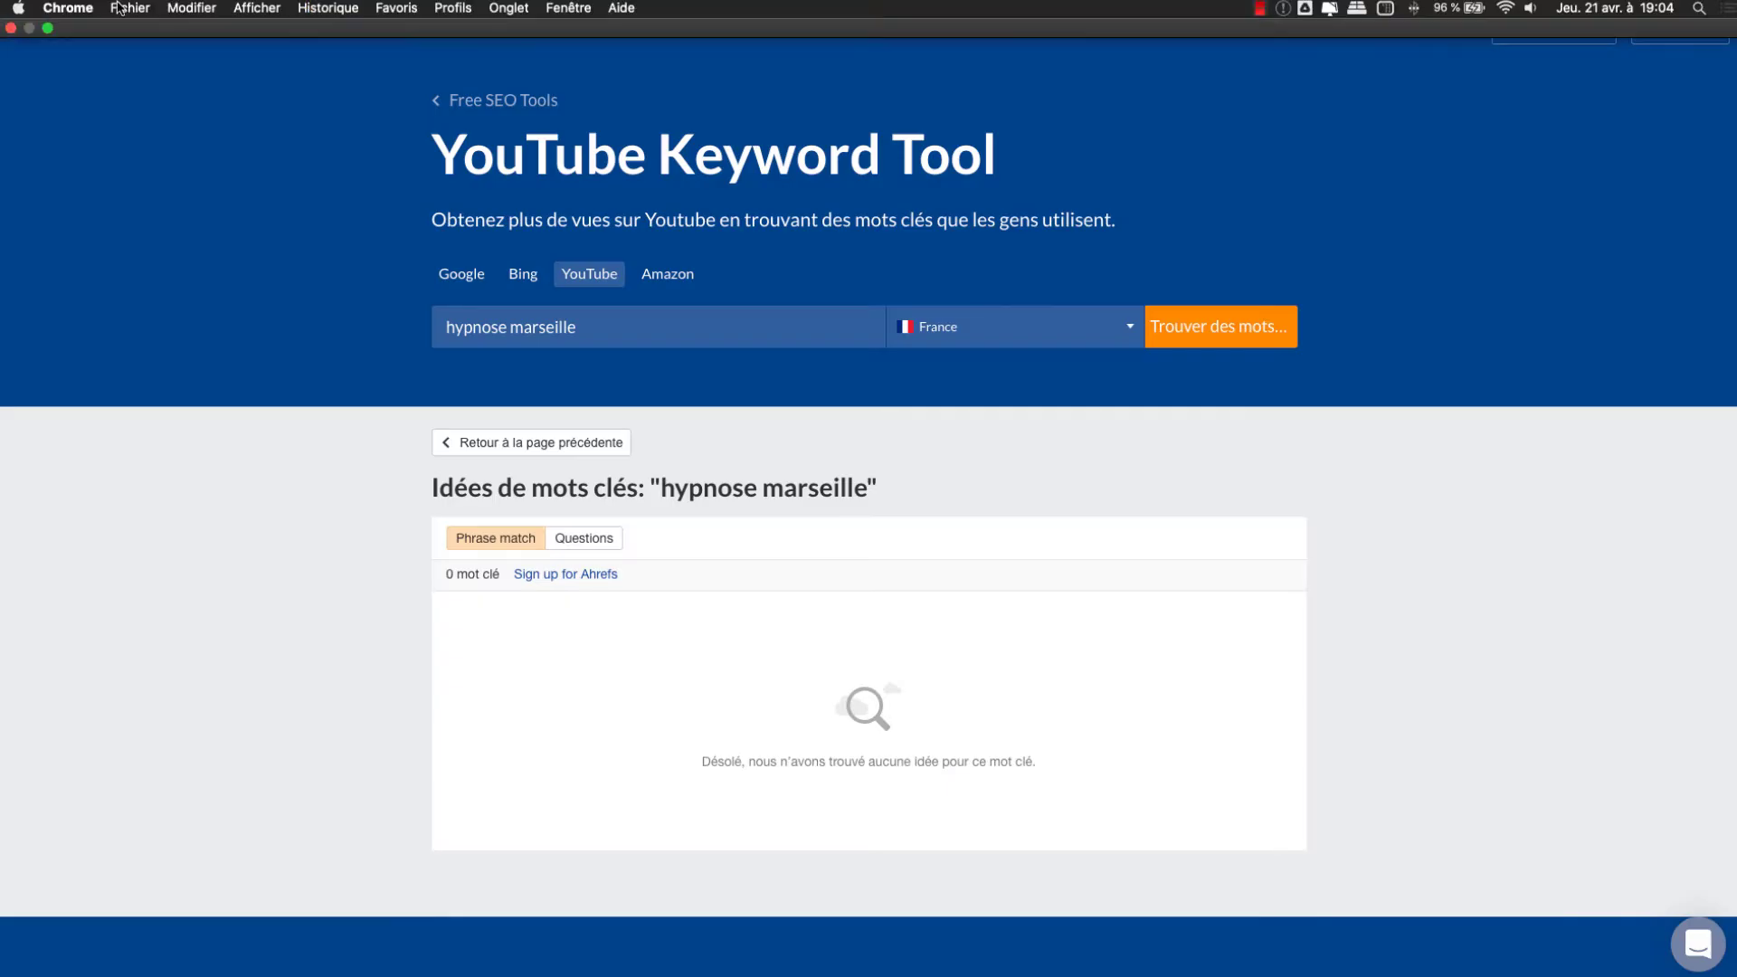
Step: Open a new private browsing window and take it out of full screen
left_click(191, 8)
mouse_move(118, 8)
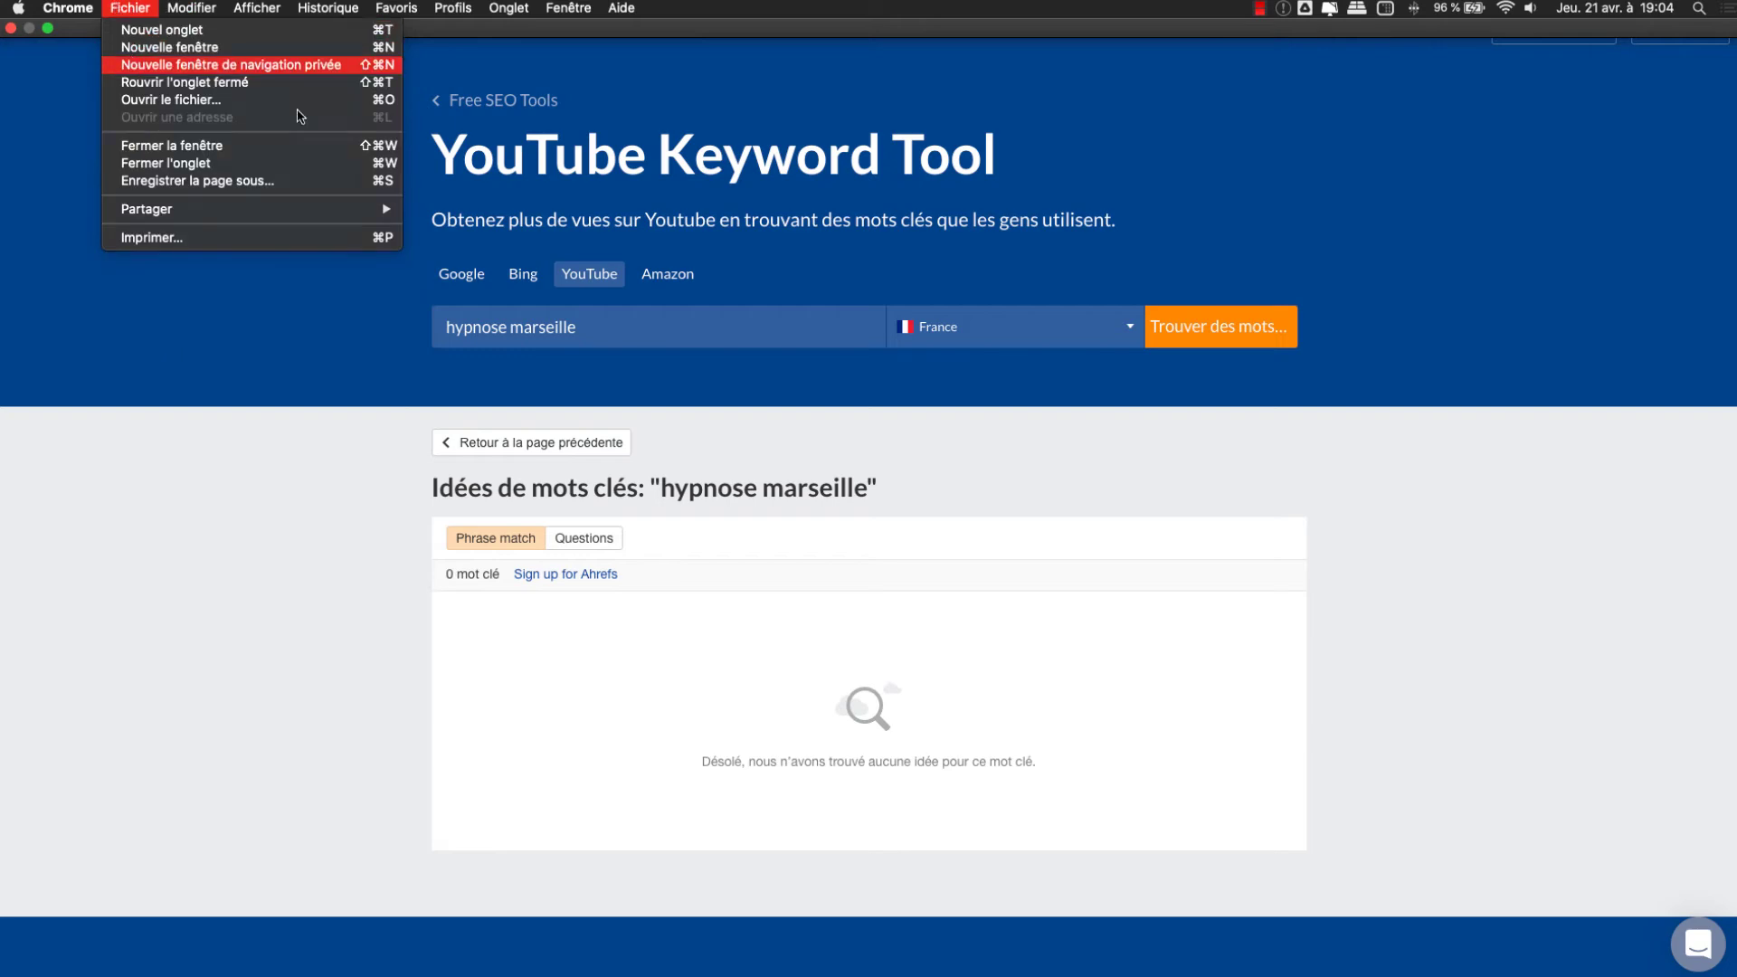
left_click(138, 64)
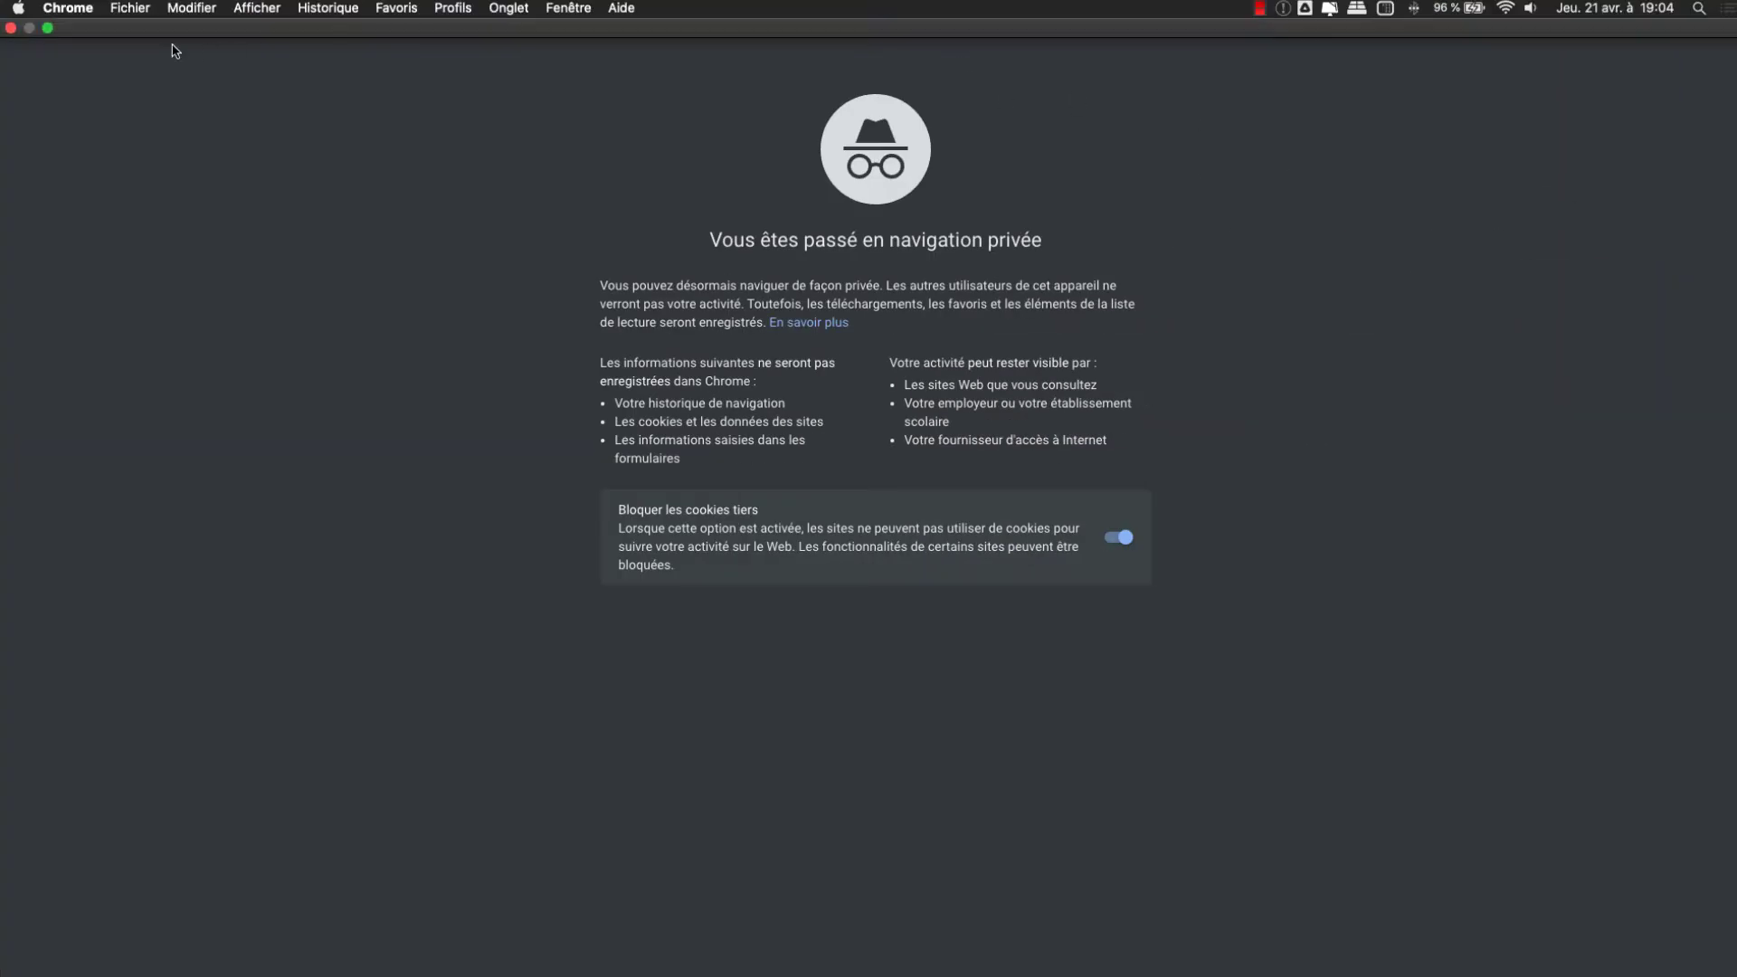
left_click(70, 42)
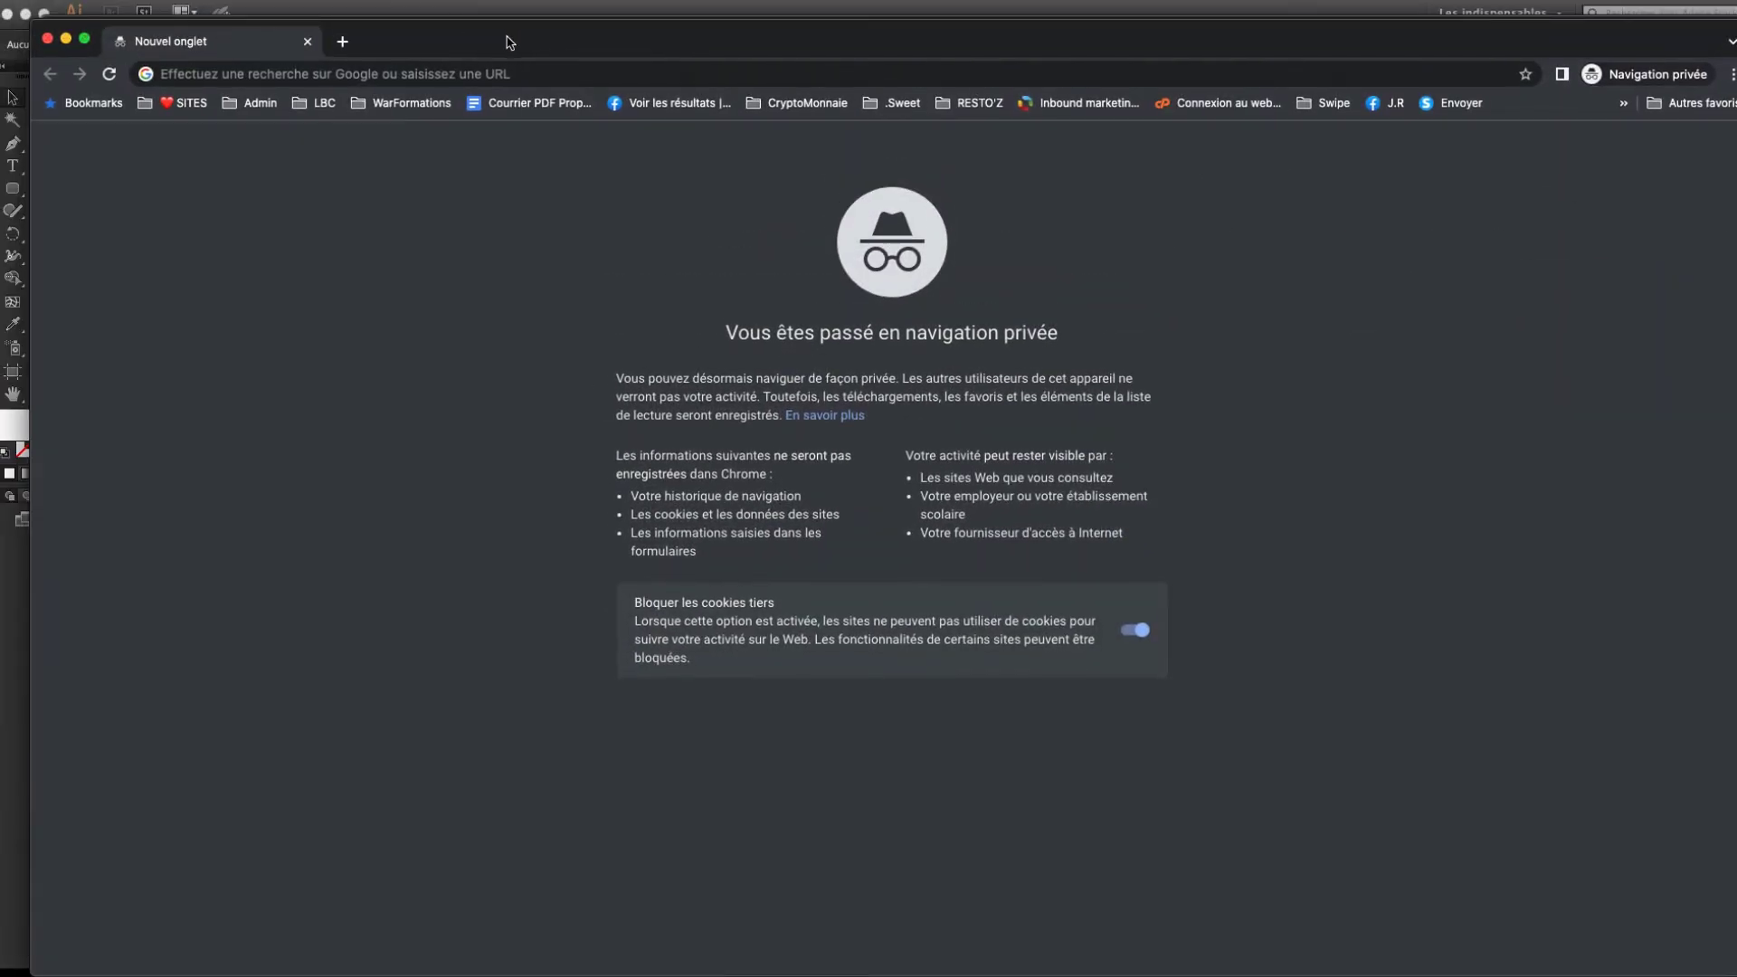
Step: Go to youtube.com in the private window, accept the cookie terms and activate the video search field
left_click(497, 56)
type("youtube.com")
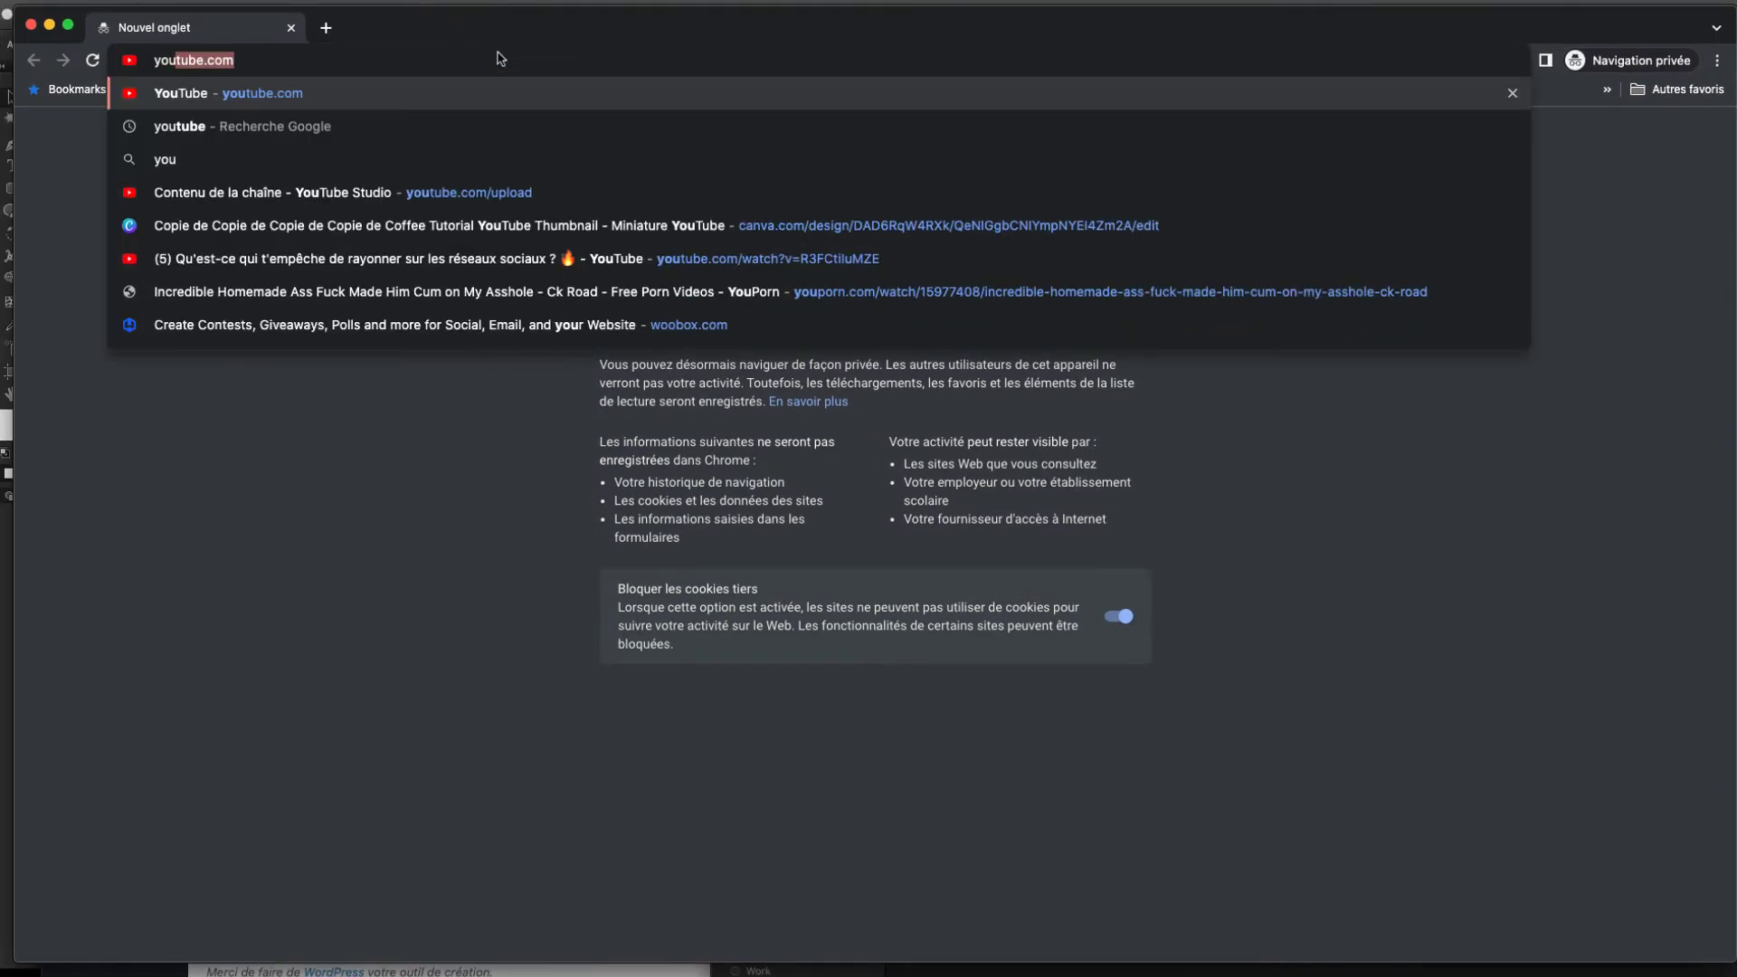
key("Return")
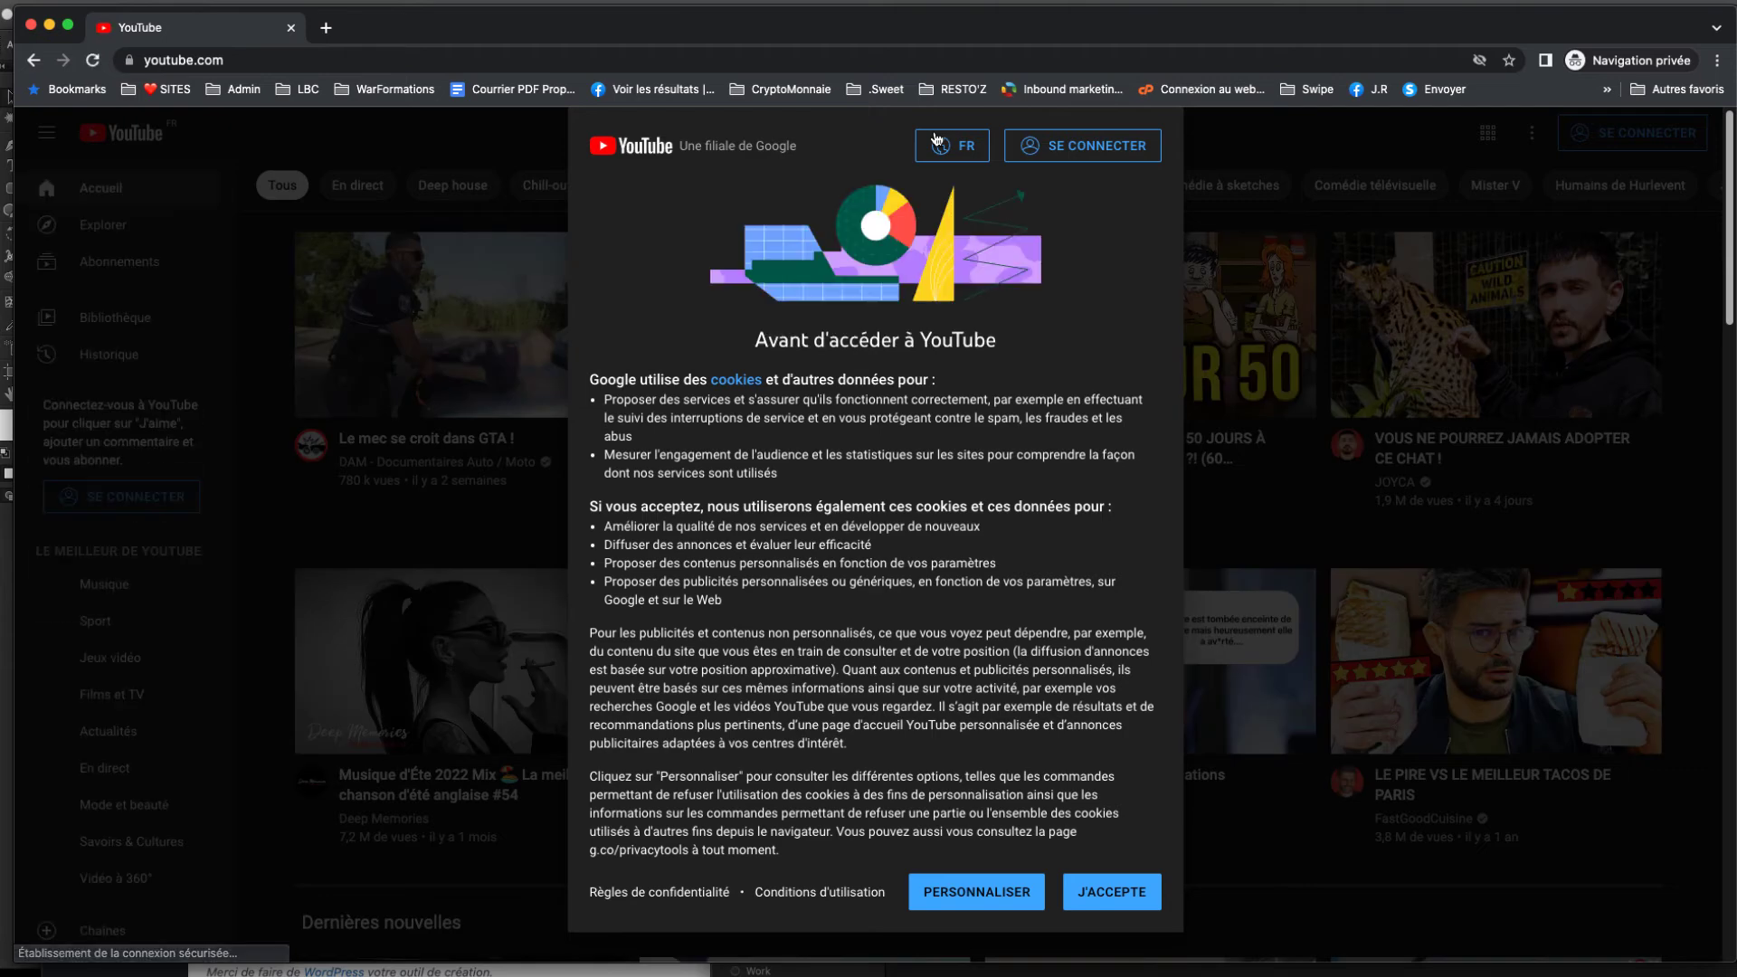
left_click(1136, 903)
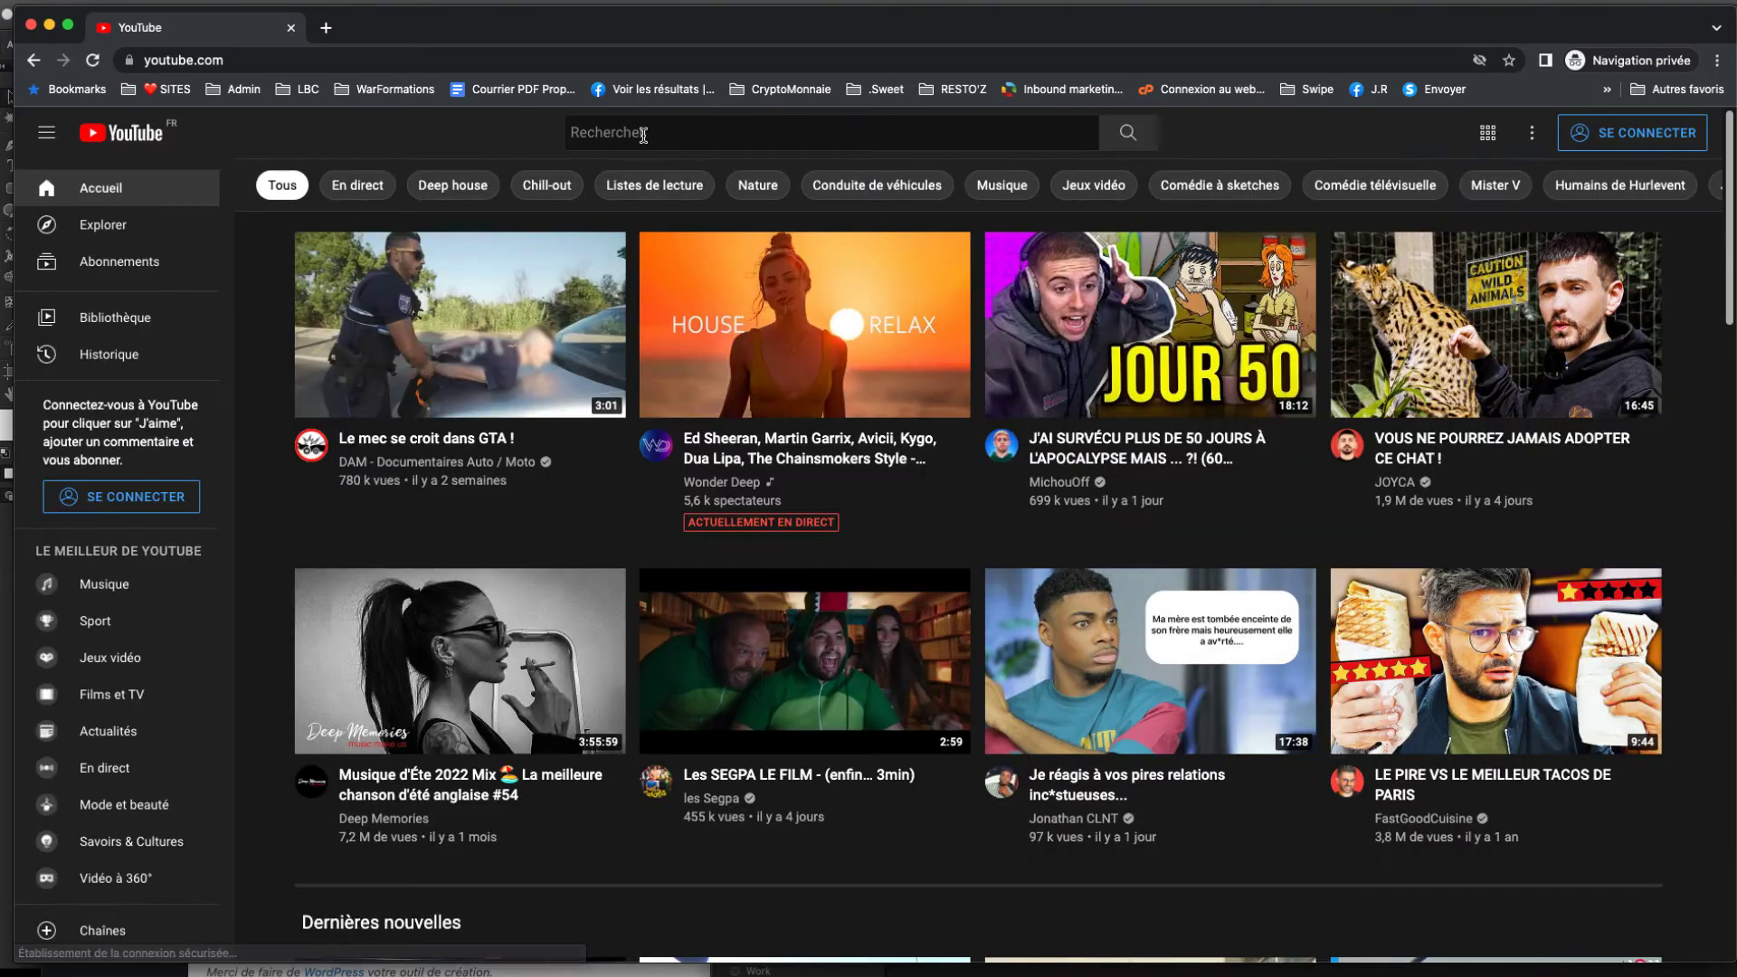
left_click(643, 134)
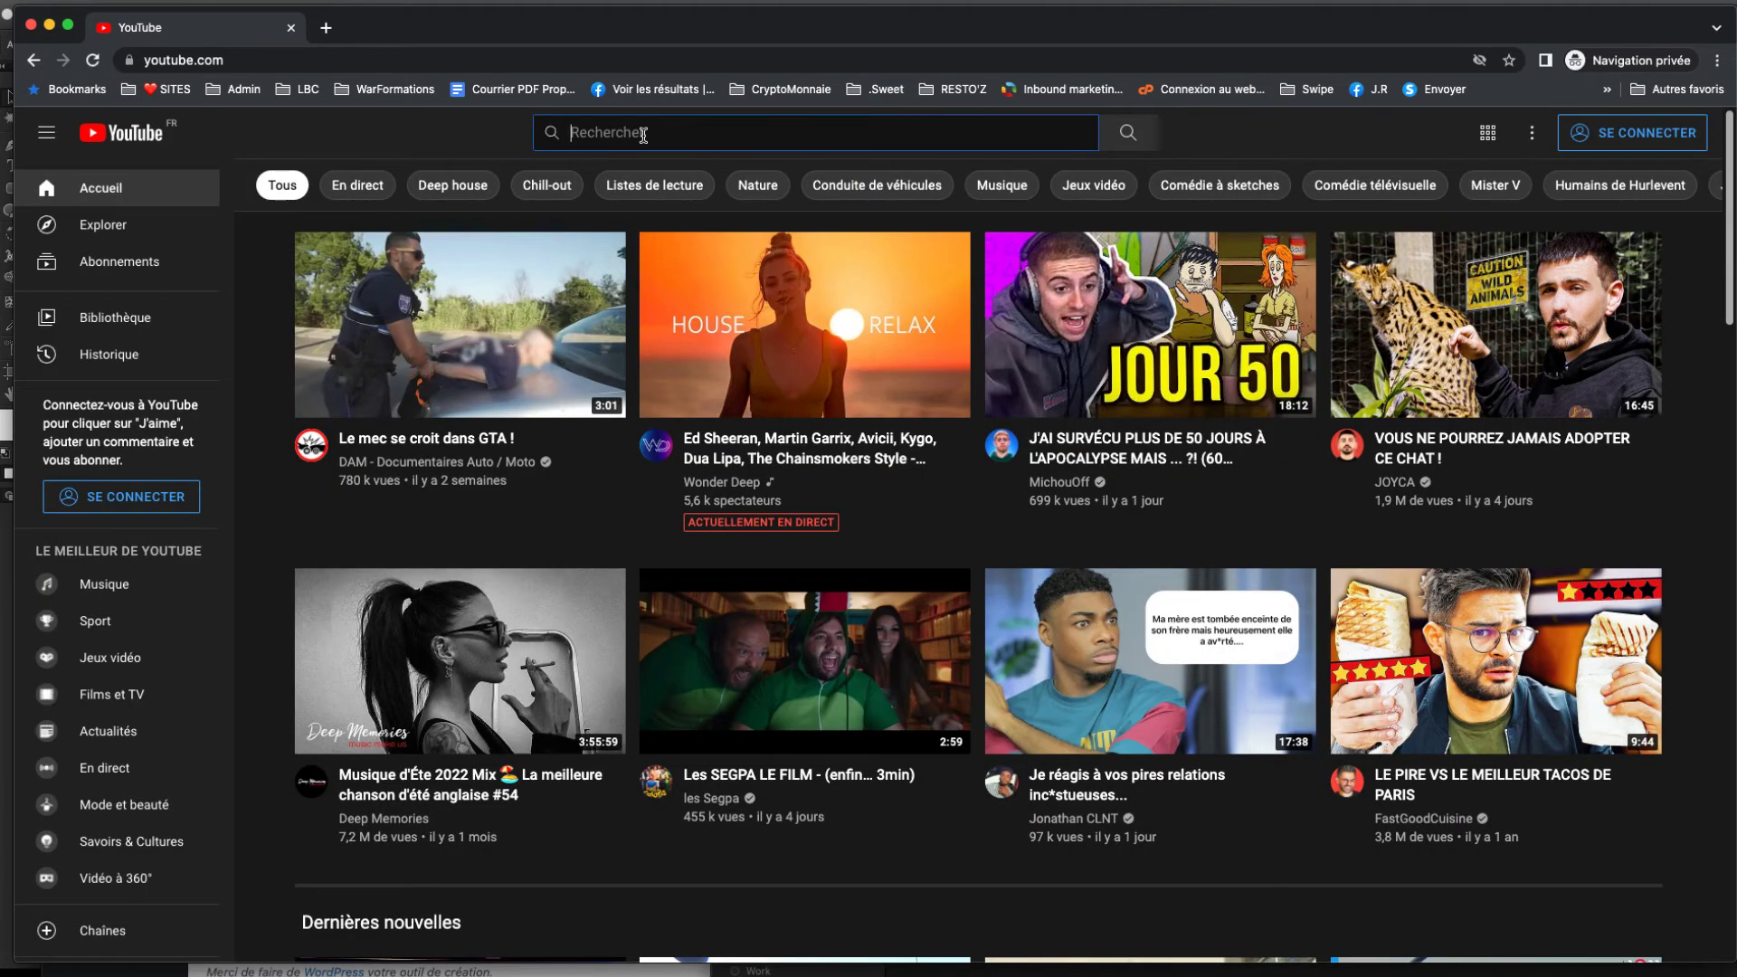
type("mar")
key("BackSpace")
key("BackSpace")
key("BackSpace")
type("jy")
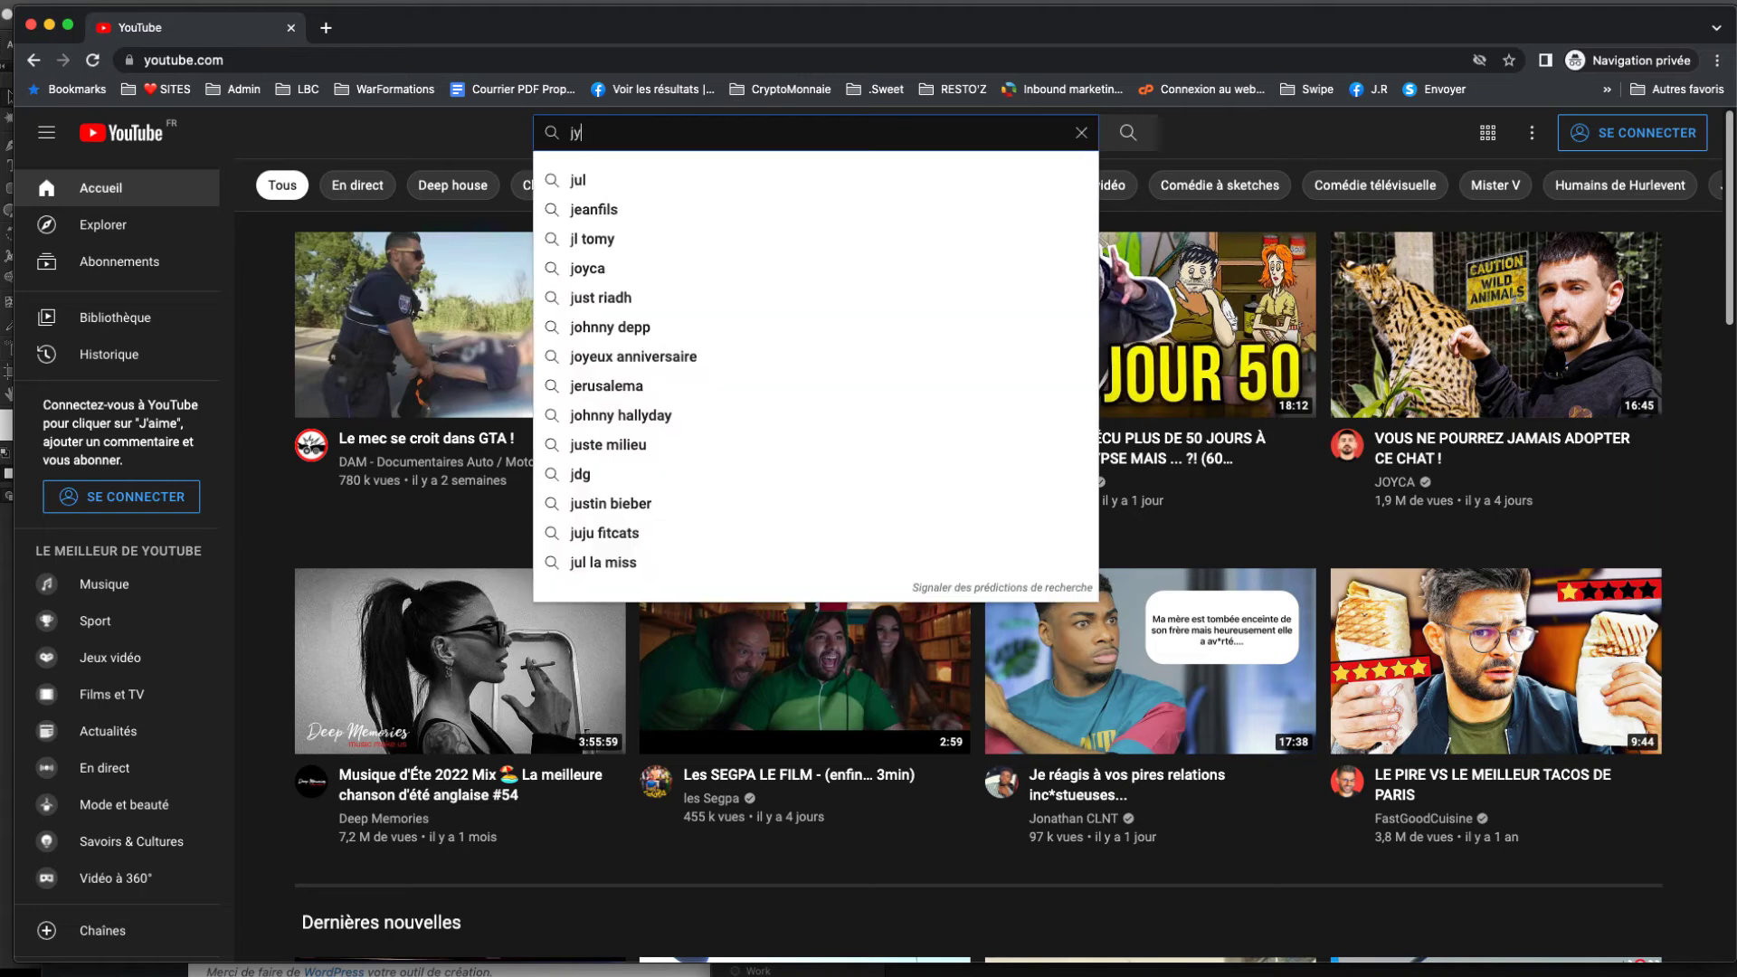
key("BackSpace")
key("BackSpace")
type("hypjnose m")
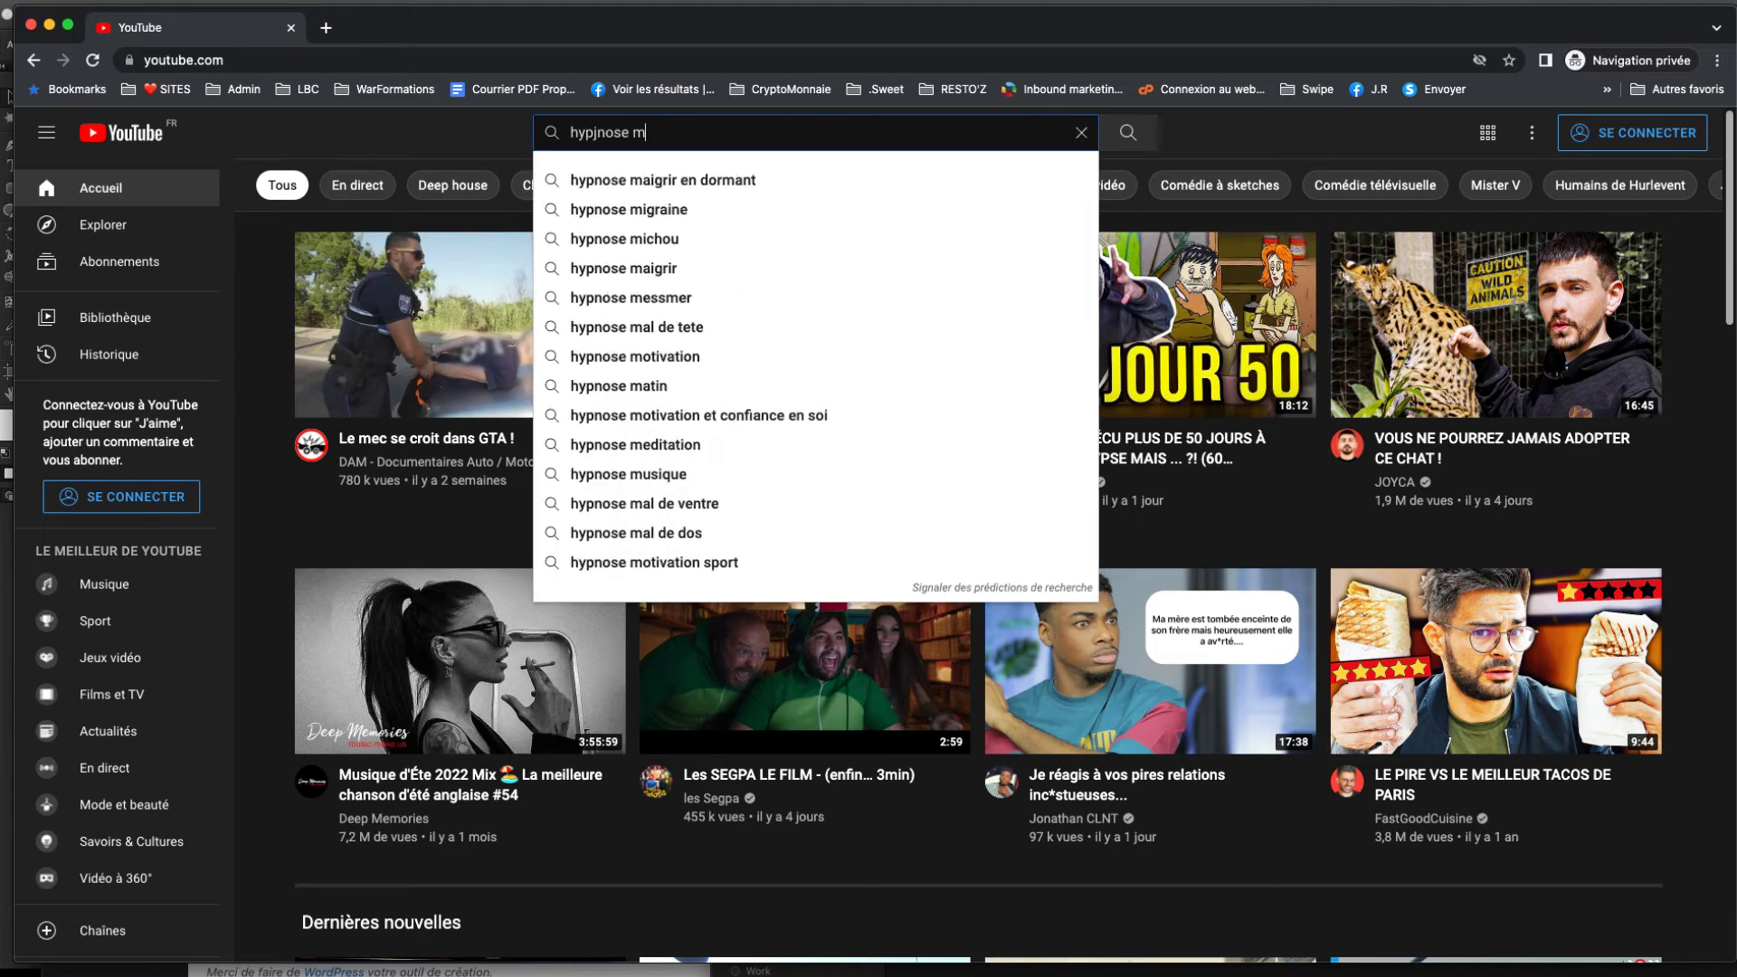
key("BackSpace")
key("BackSpace")
key("BackSpace")
key("BackSpace")
key("BackSpace")
key("BackSpace")
key("BackSpace")
key("BackSpace")
key("BackSpace")
key("BackSpace")
Step: Search YouTube for the suggestion "hypnose marseille tarif" and repeat the search with only "hypnose marseille"
type("hy")
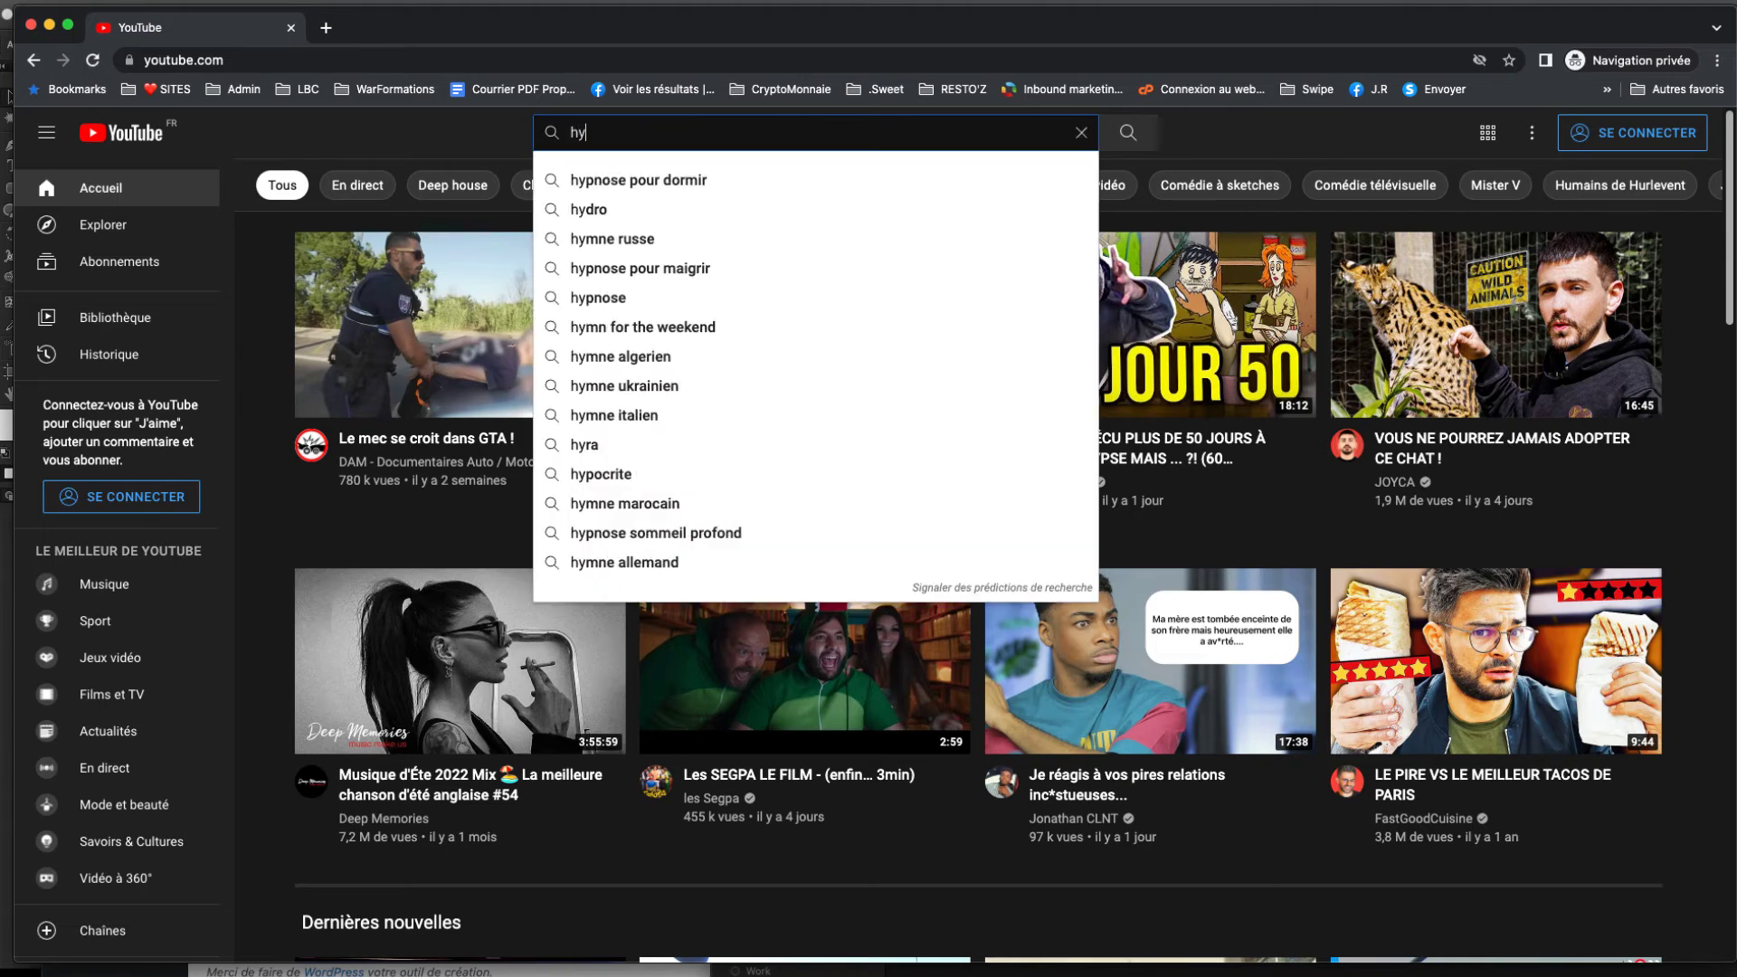
type("pnose marseille")
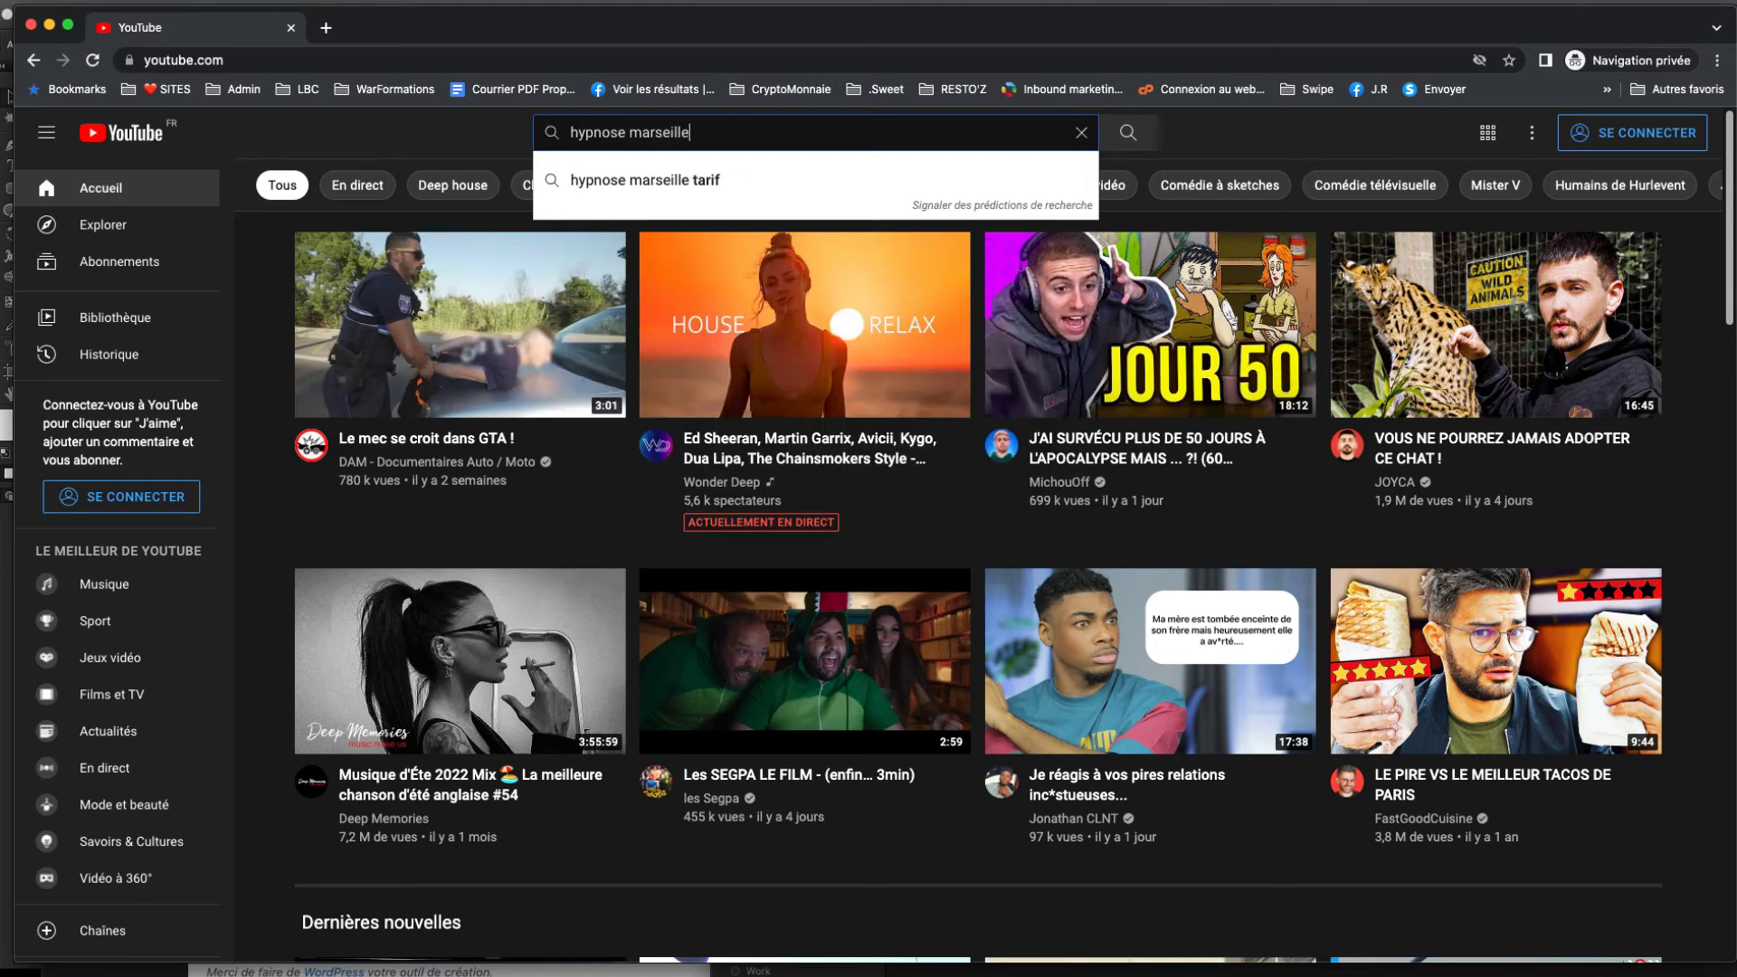
key("Down")
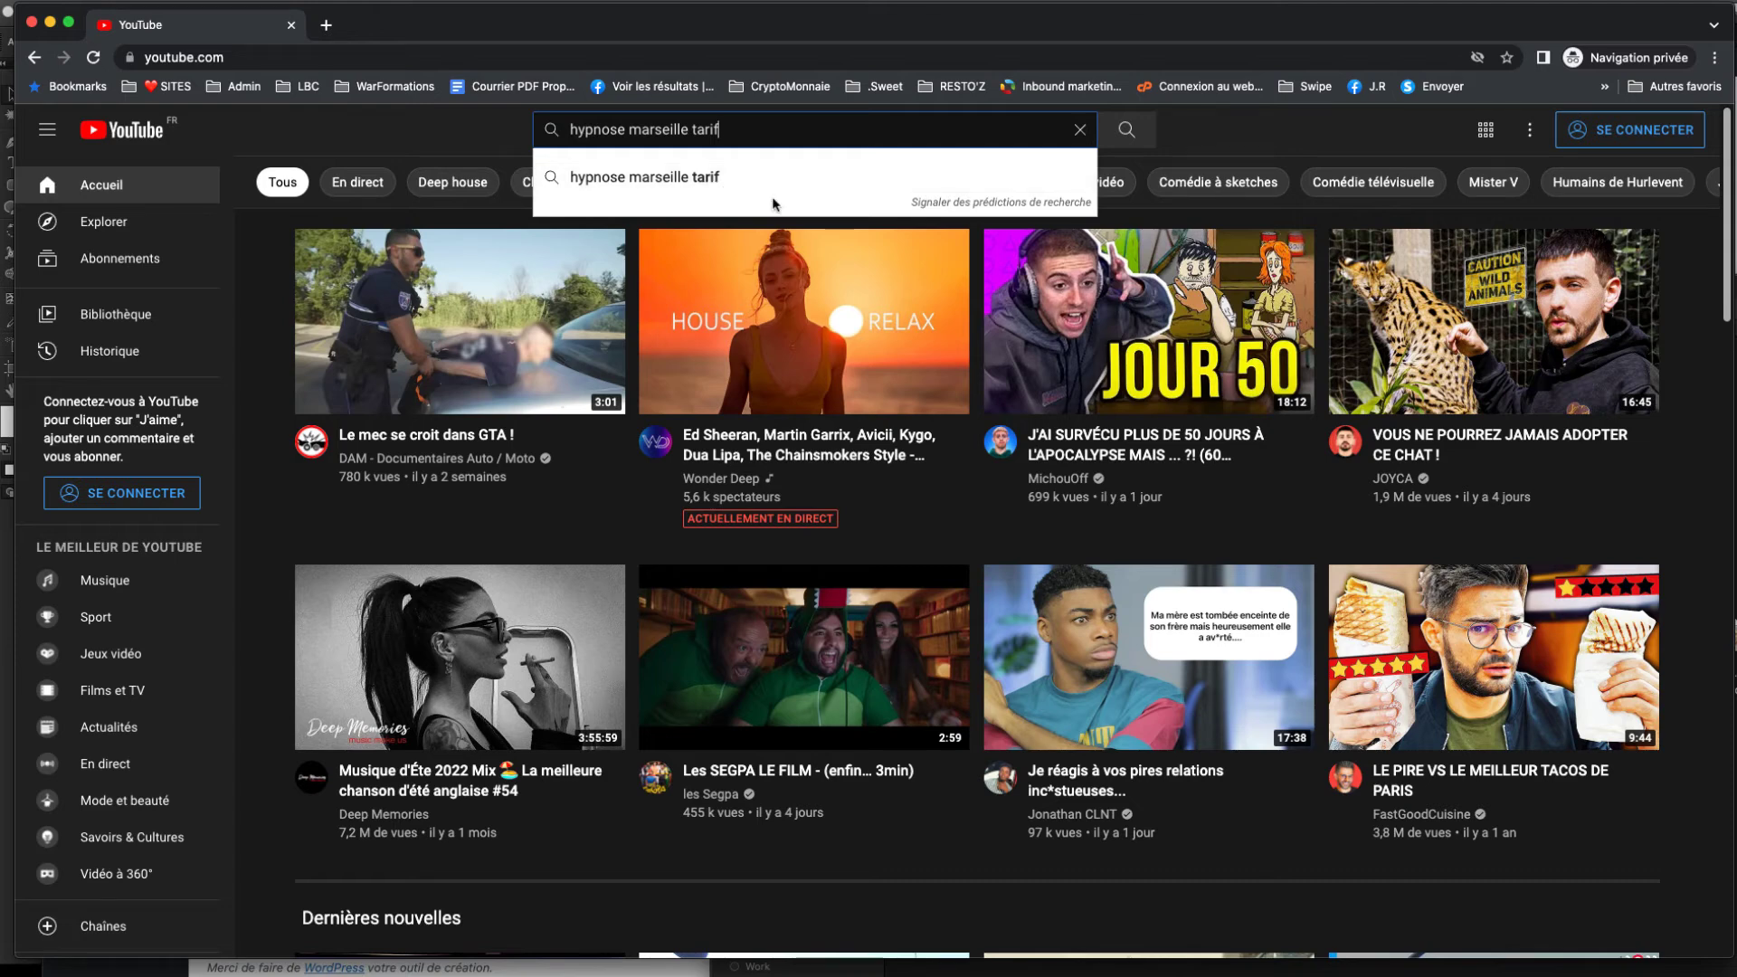
left_click(713, 178)
key("alt+BackSpace")
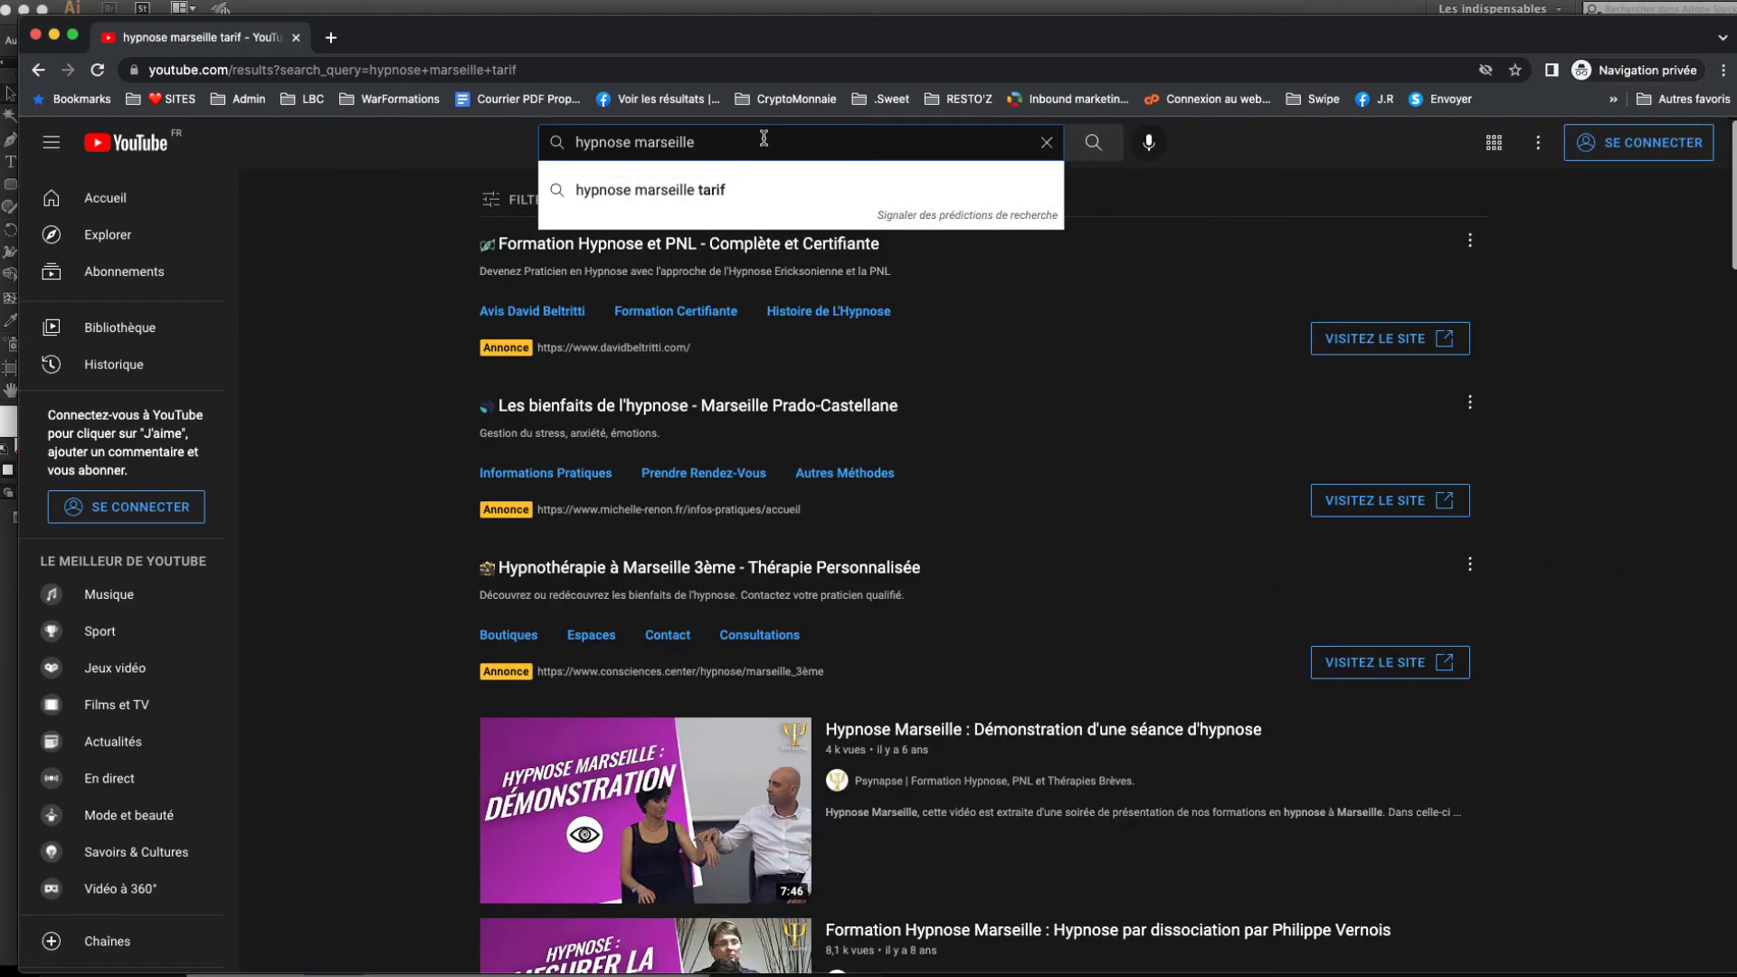
key("Return")
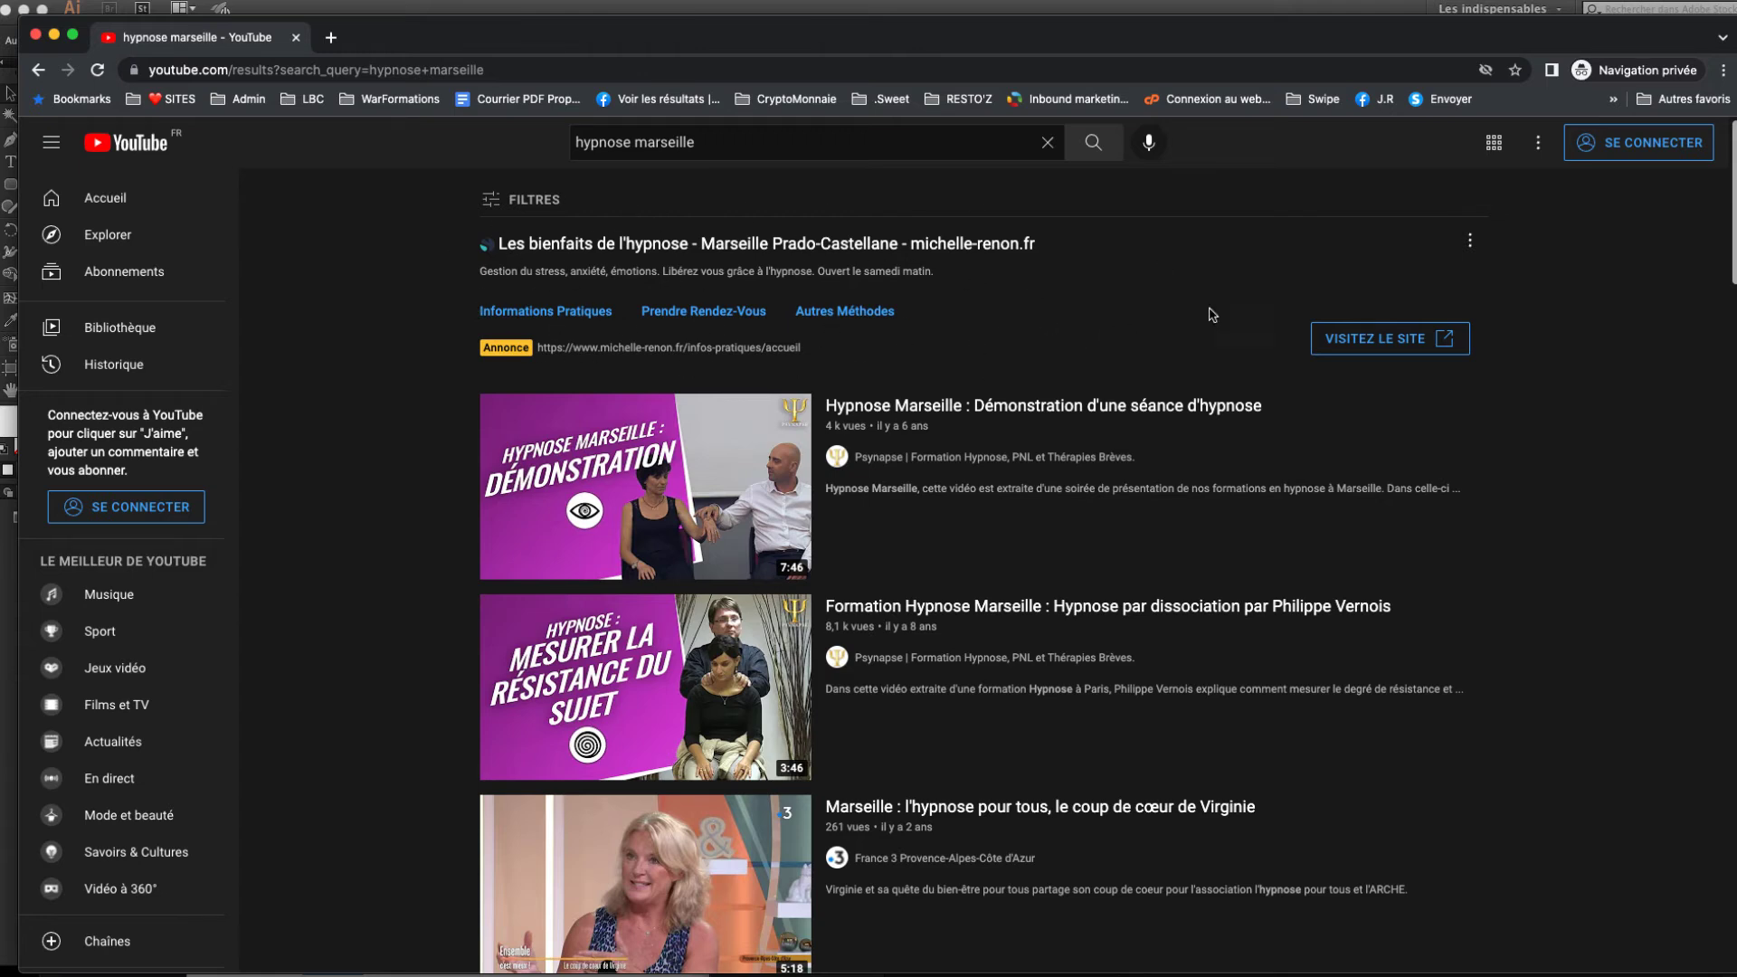
Step: Examine the YouTube results for "hypnose marseille", comparing the video titles, channels, view counts and publication ages
scroll(1684, 474, "down", 3)
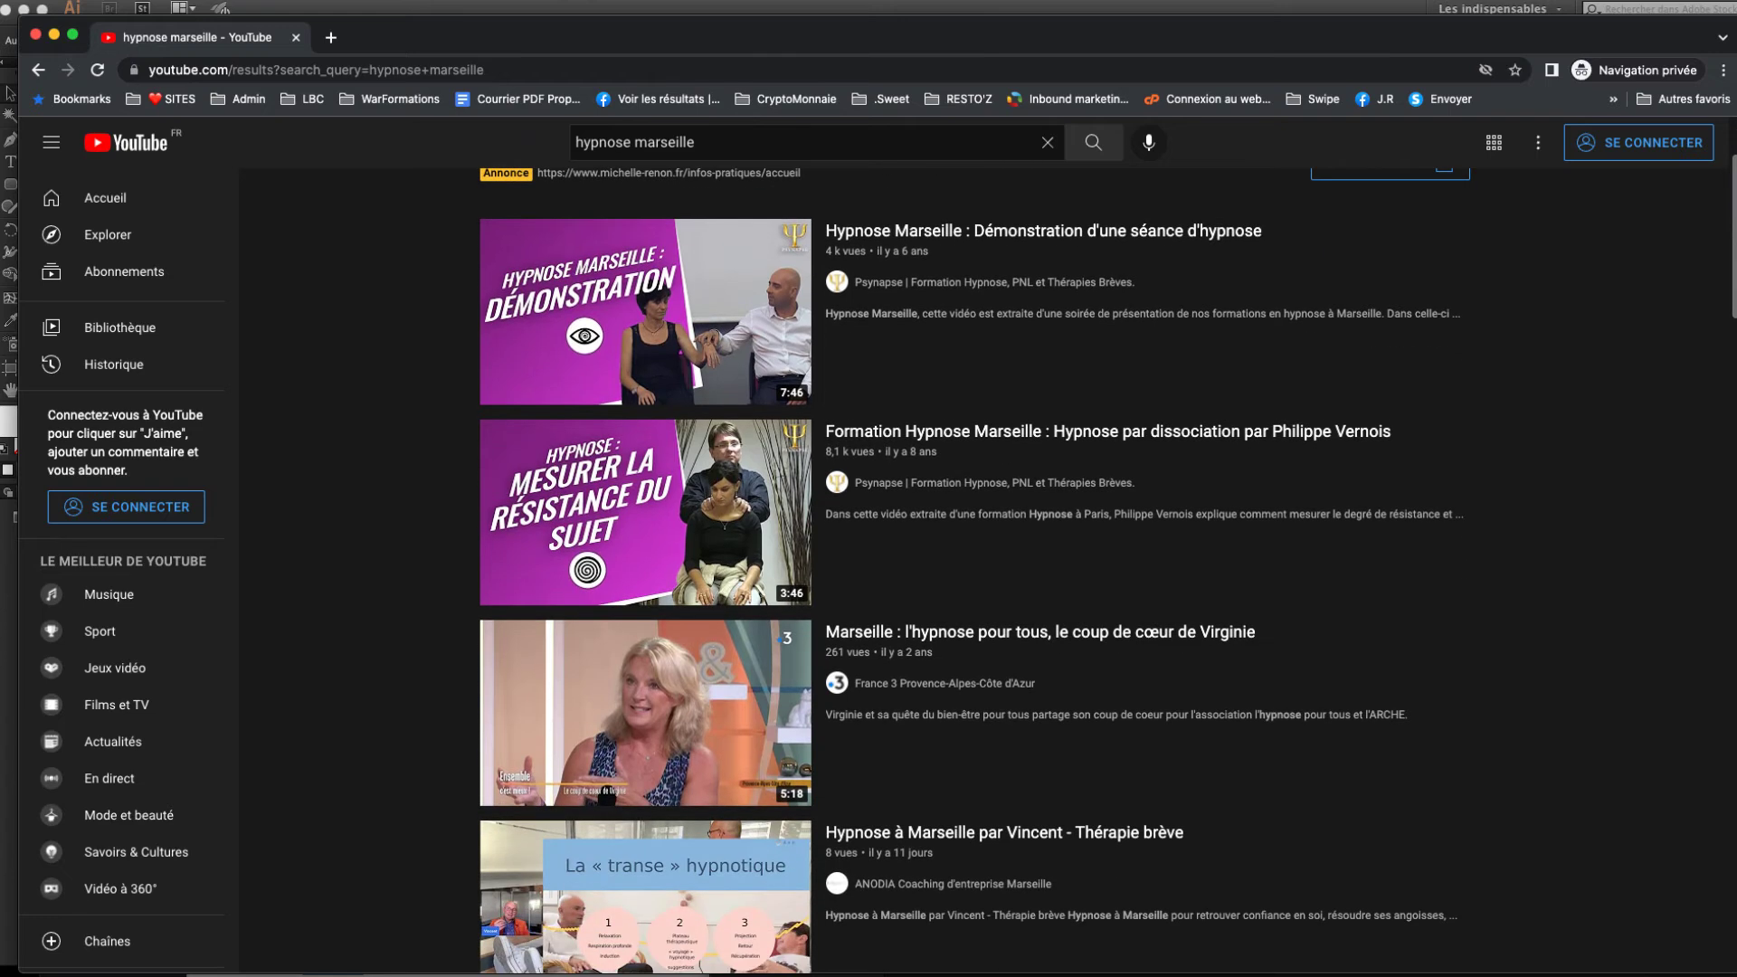
left_click_drag(1733, 245, 1736, 244)
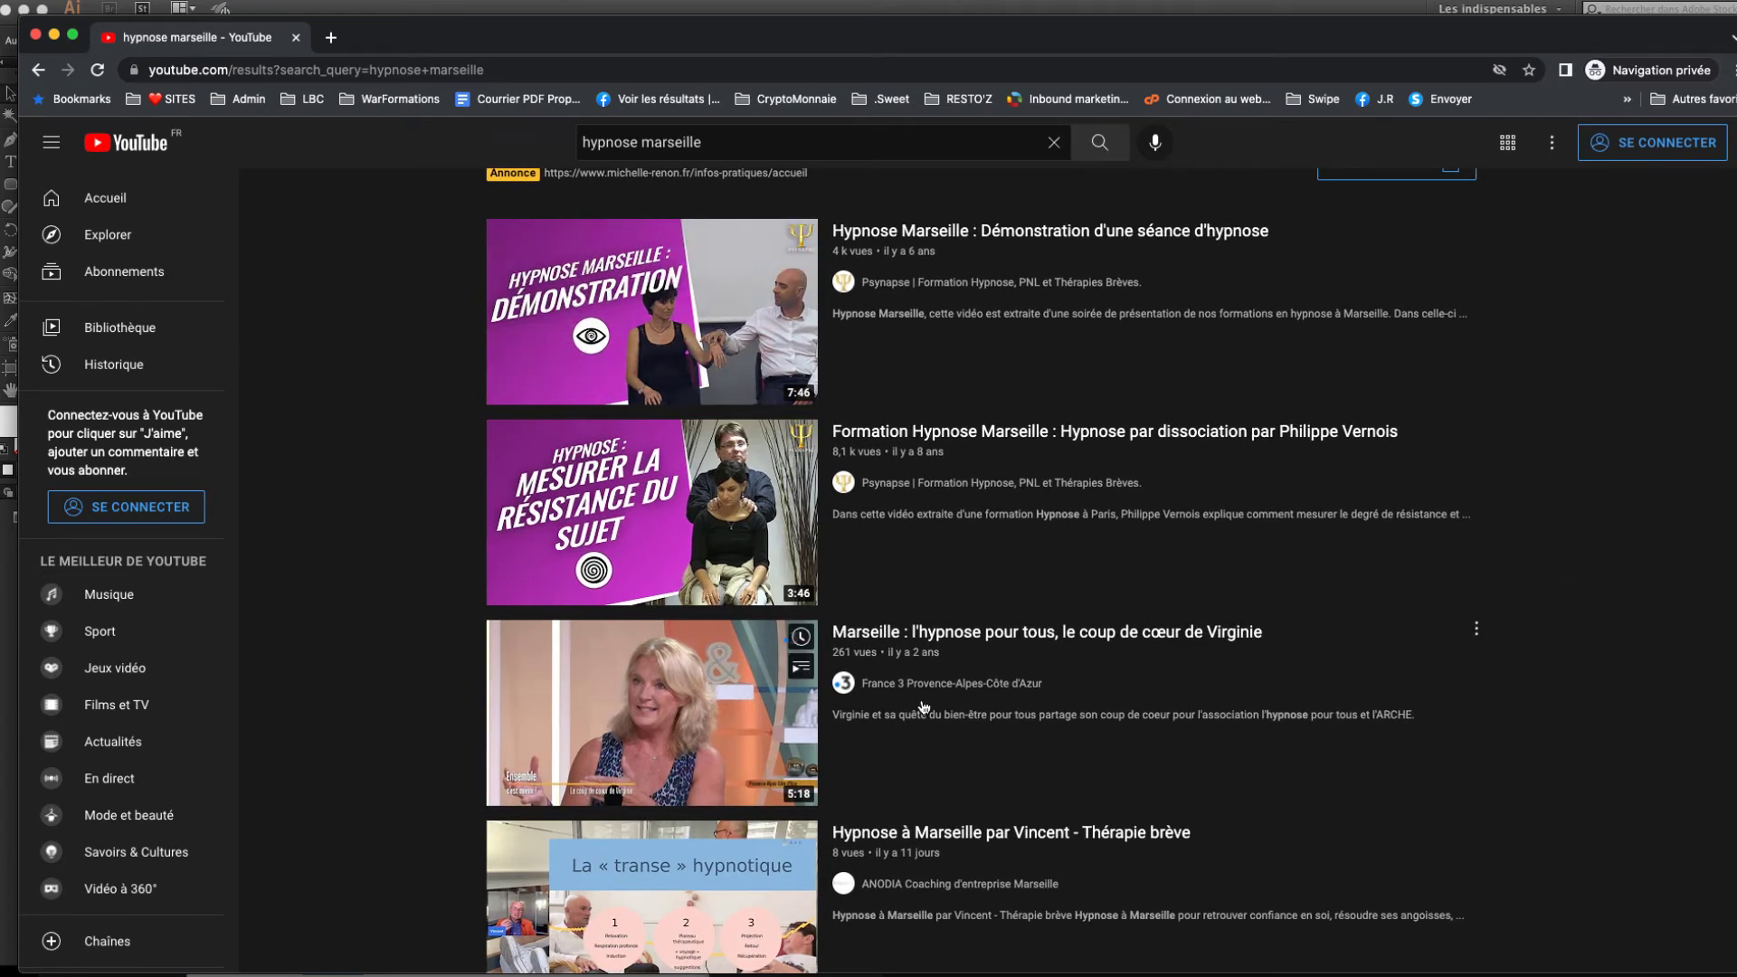
scroll(1601, 663, "down", 5)
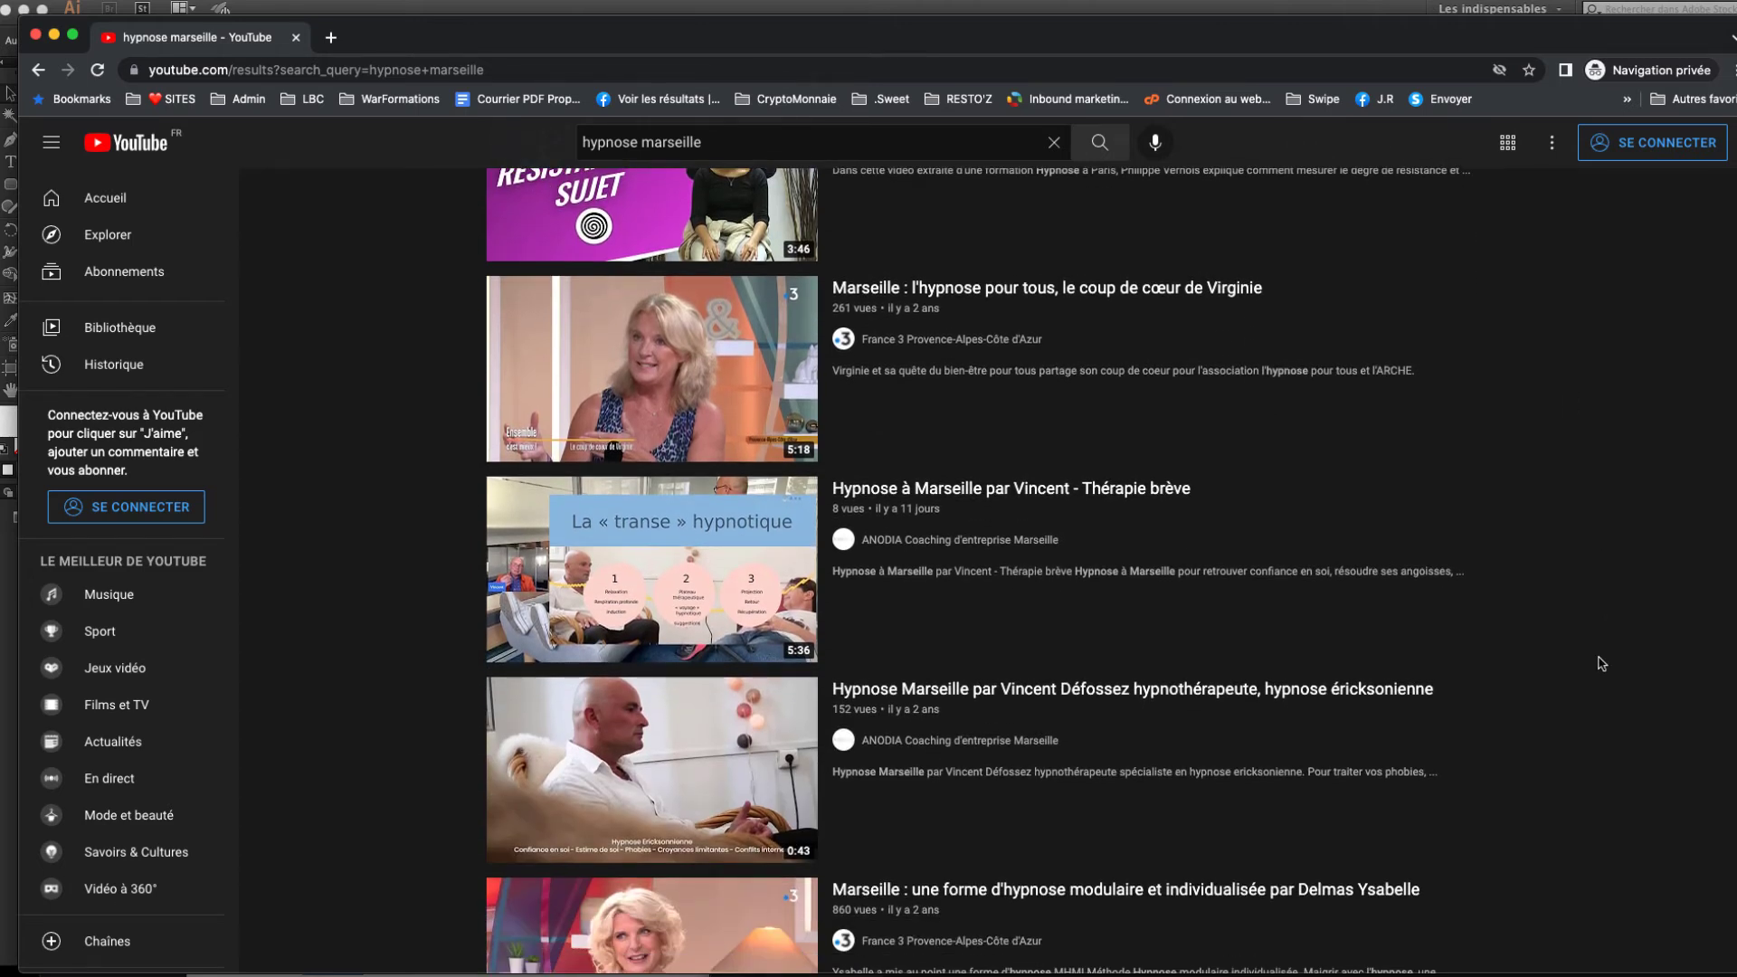
scroll(1601, 663, "down", 3)
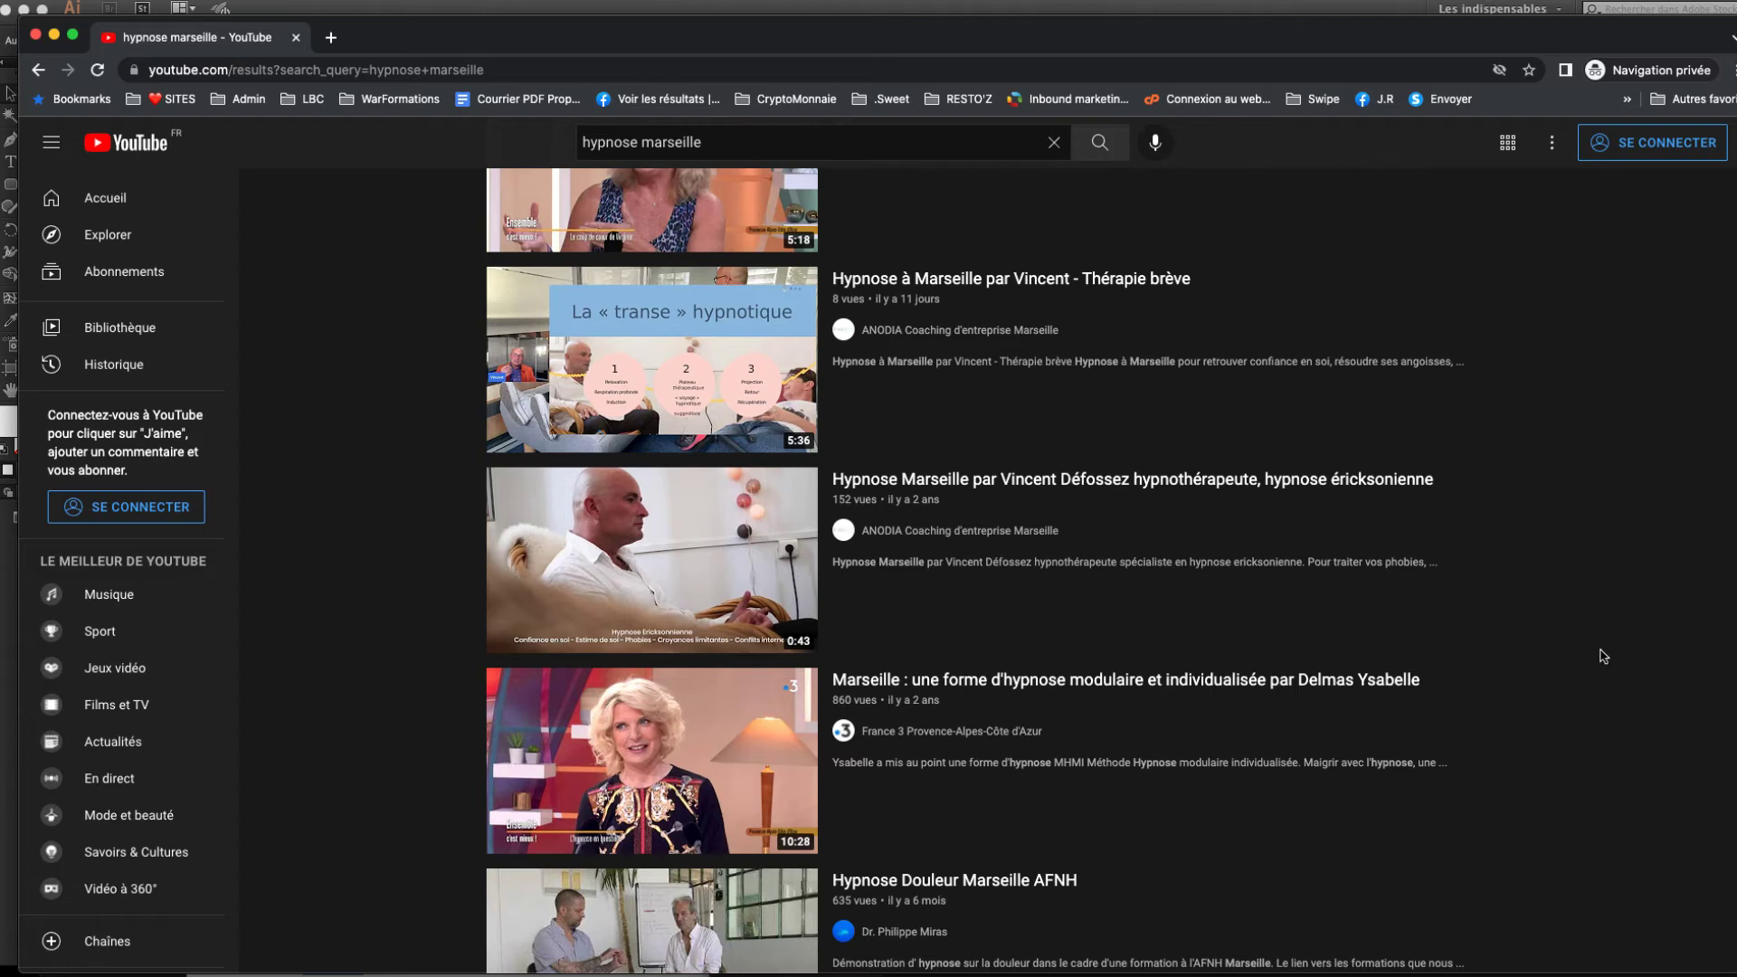
scroll(1601, 654, "down", 1)
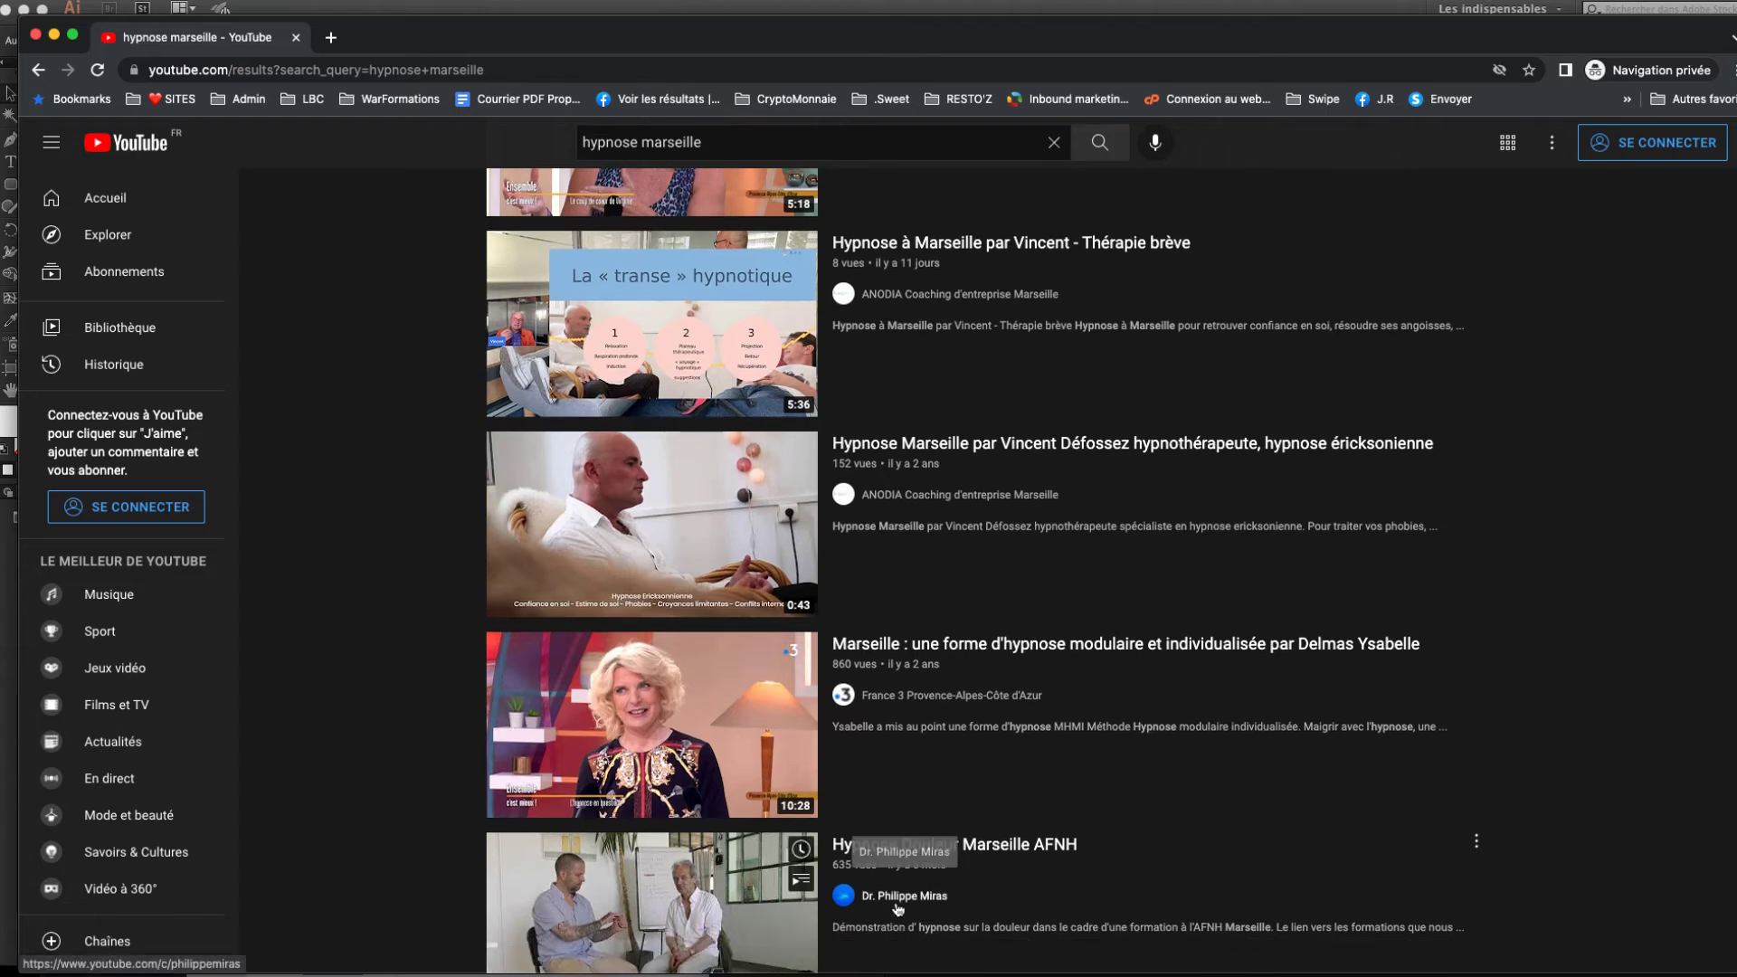
scroll(905, 910, "down", 3)
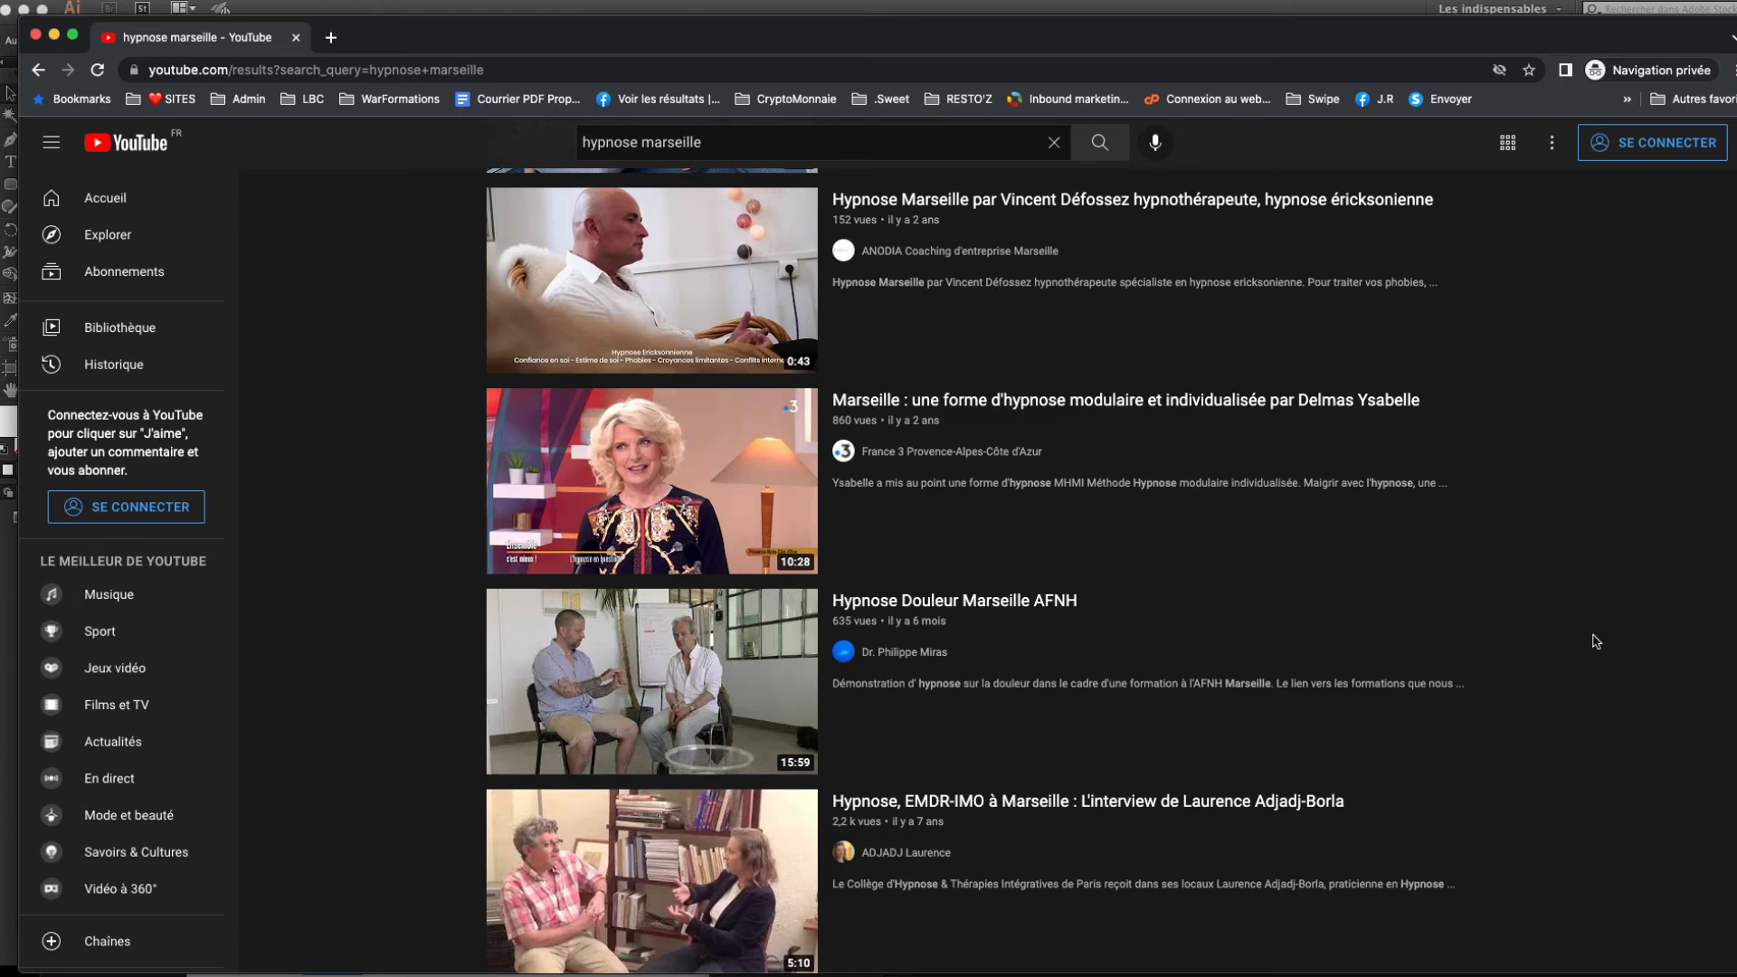
scroll(1595, 642, "down", 1)
scroll(802, 818, "down", 5)
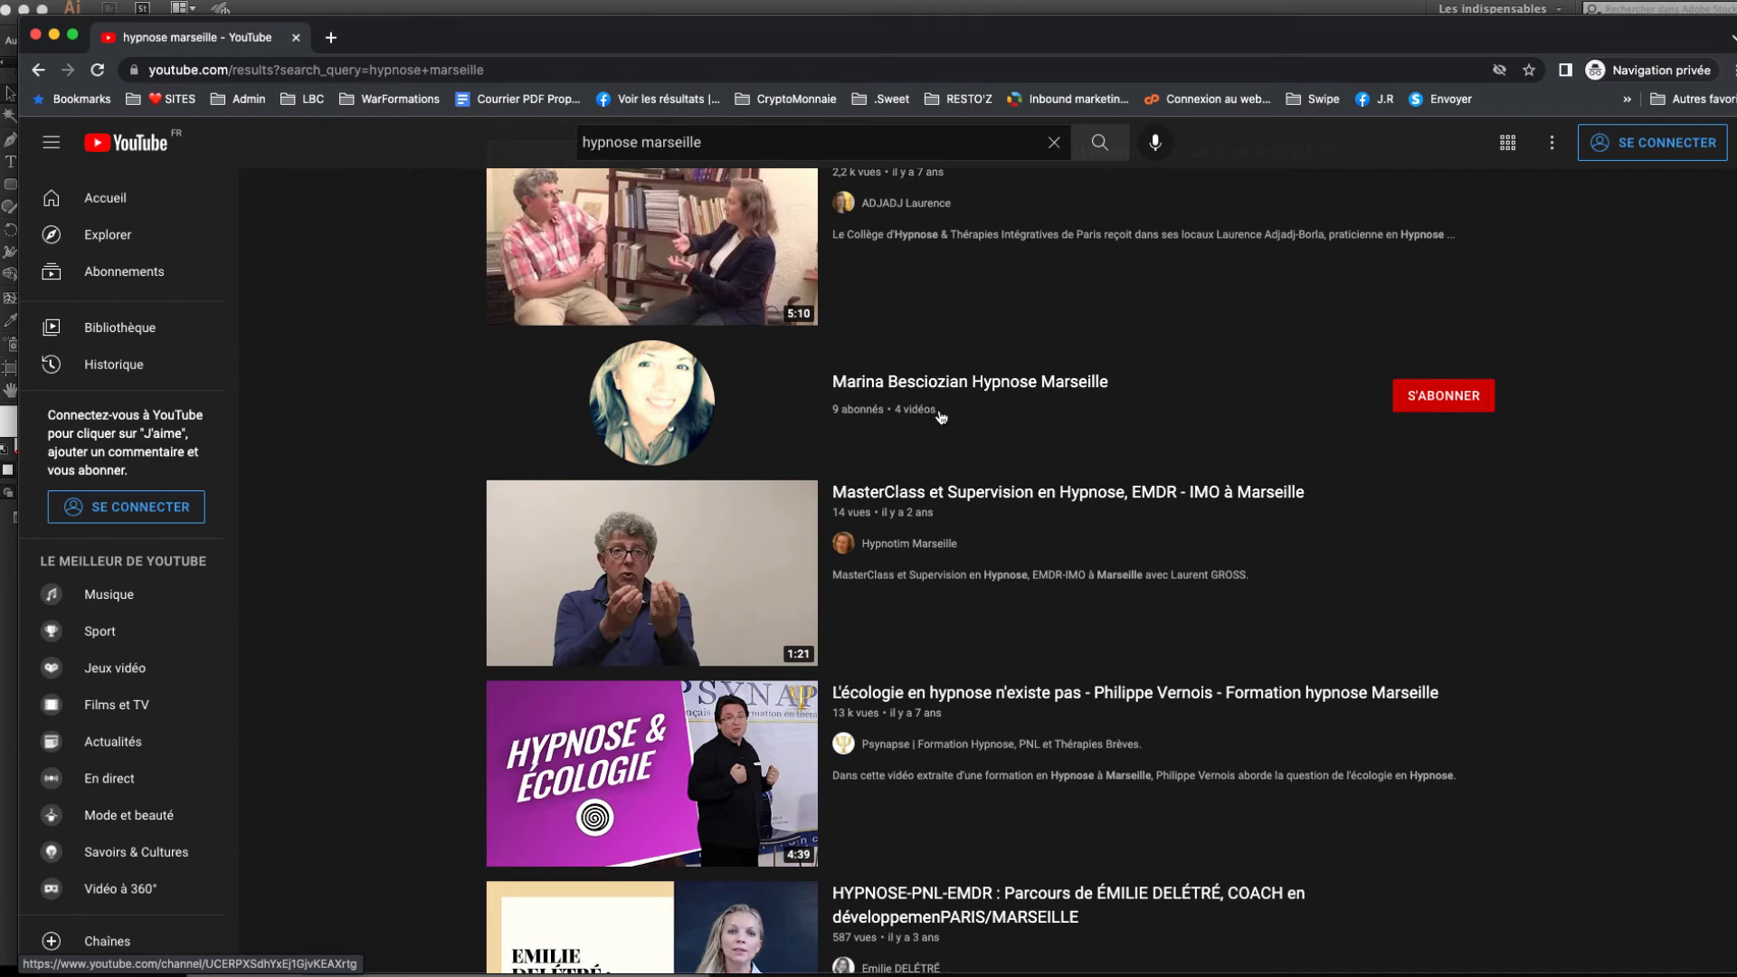
scroll(1086, 424, "up", 15)
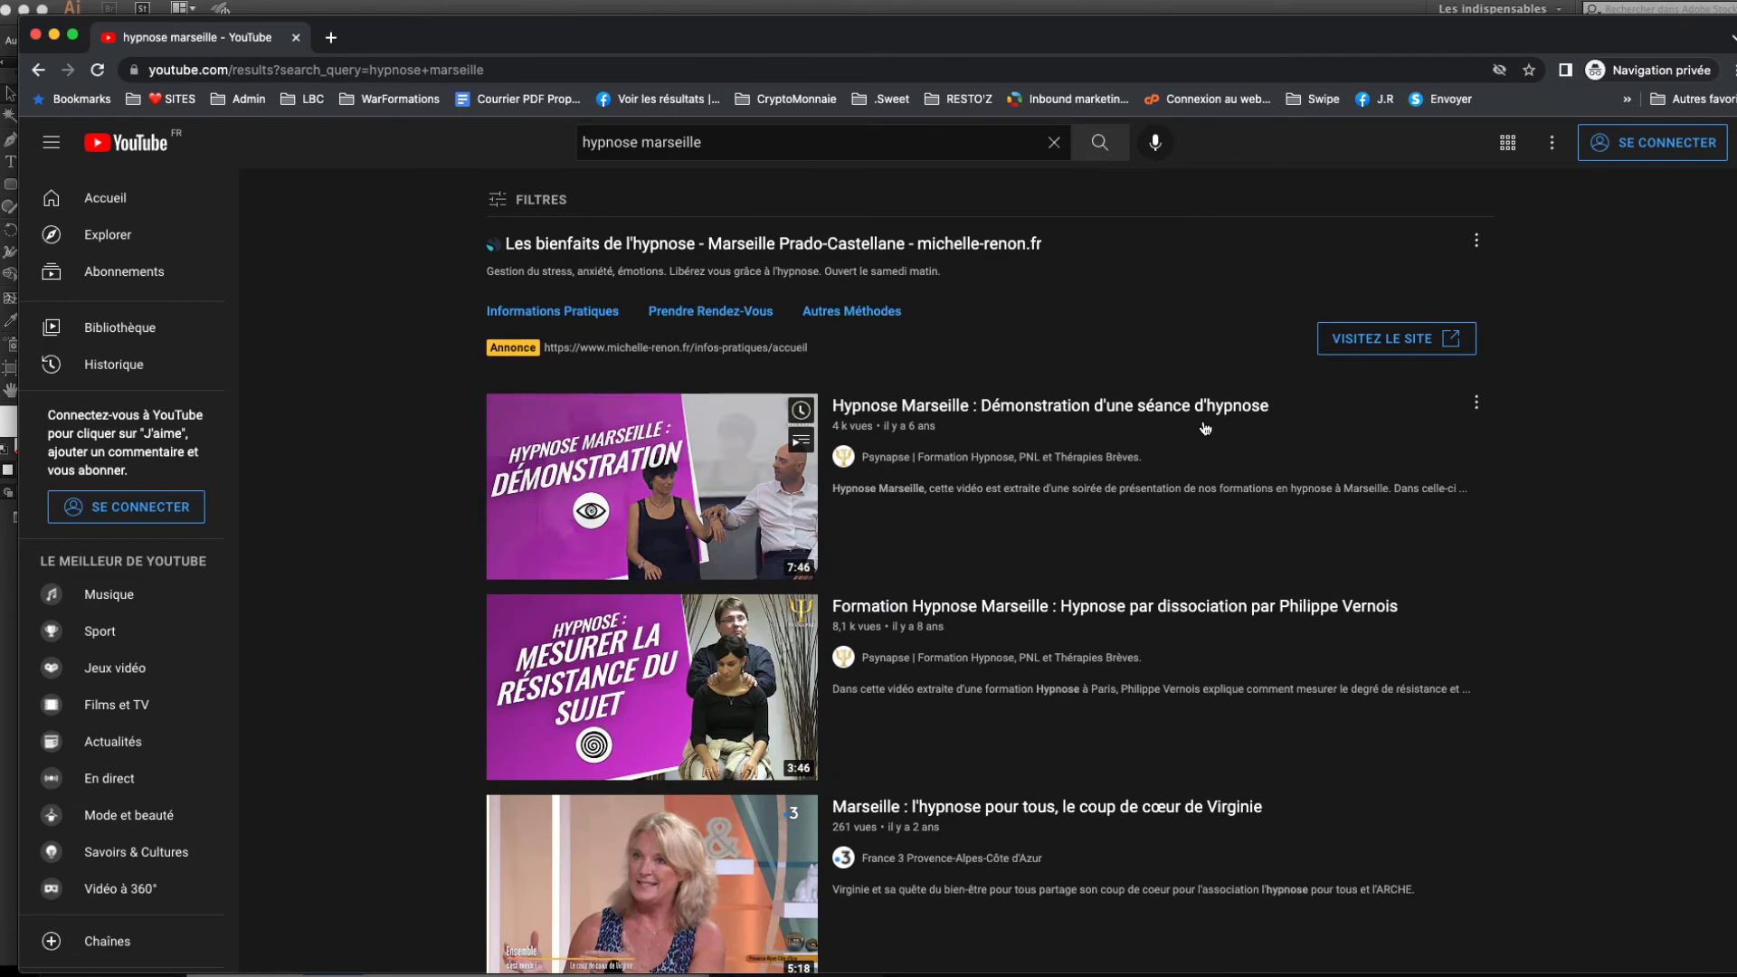
scroll(1025, 470, "down", 20)
scroll(1045, 487, "up", 20)
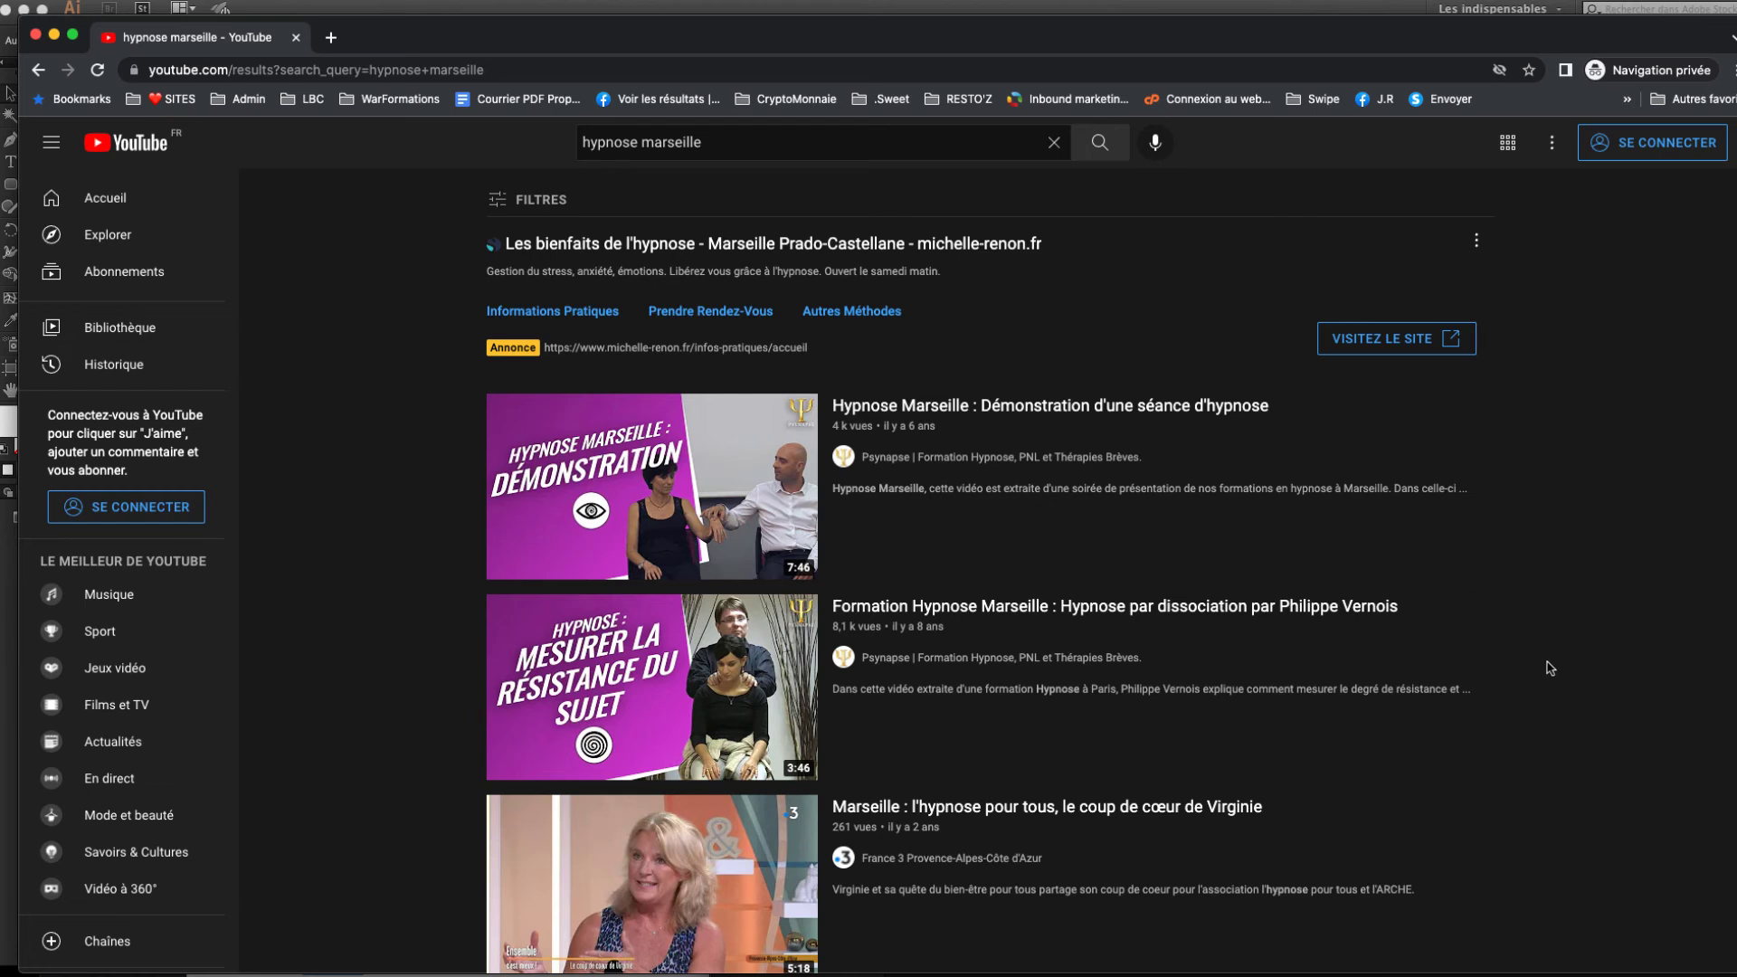
Step: Return to the Ahrefs YouTube Keyword Tool and switch the keyword search engine to Google
triple_click(787, 142)
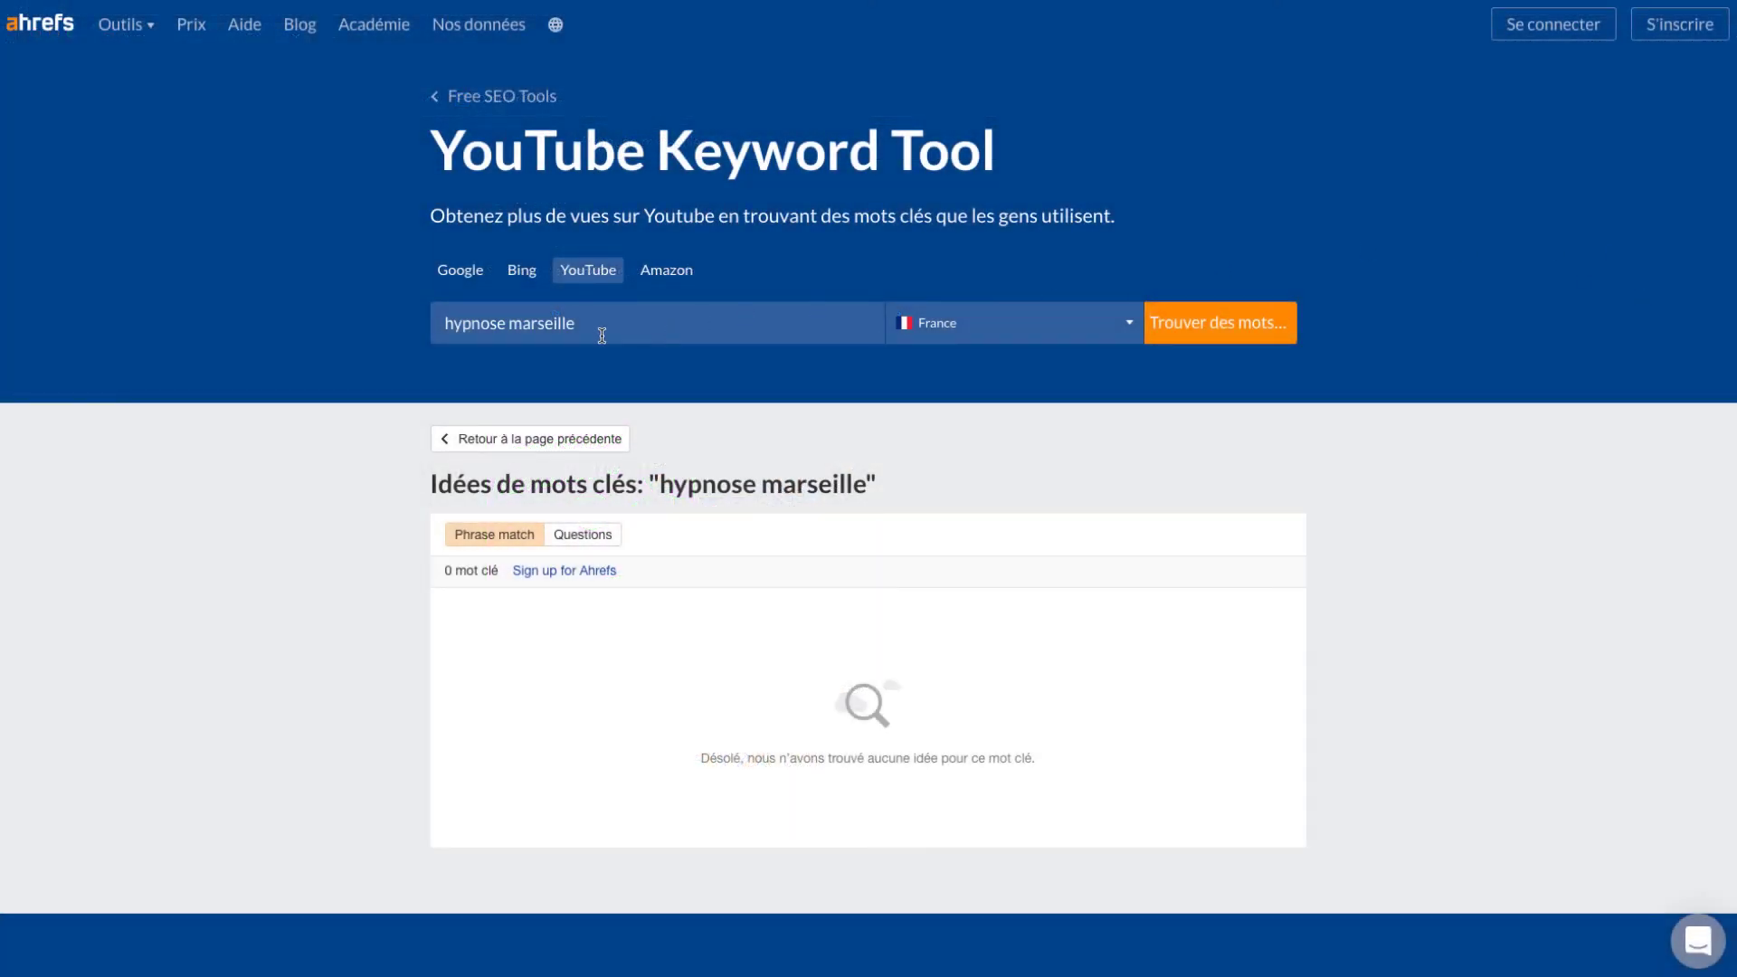
left_click(460, 271)
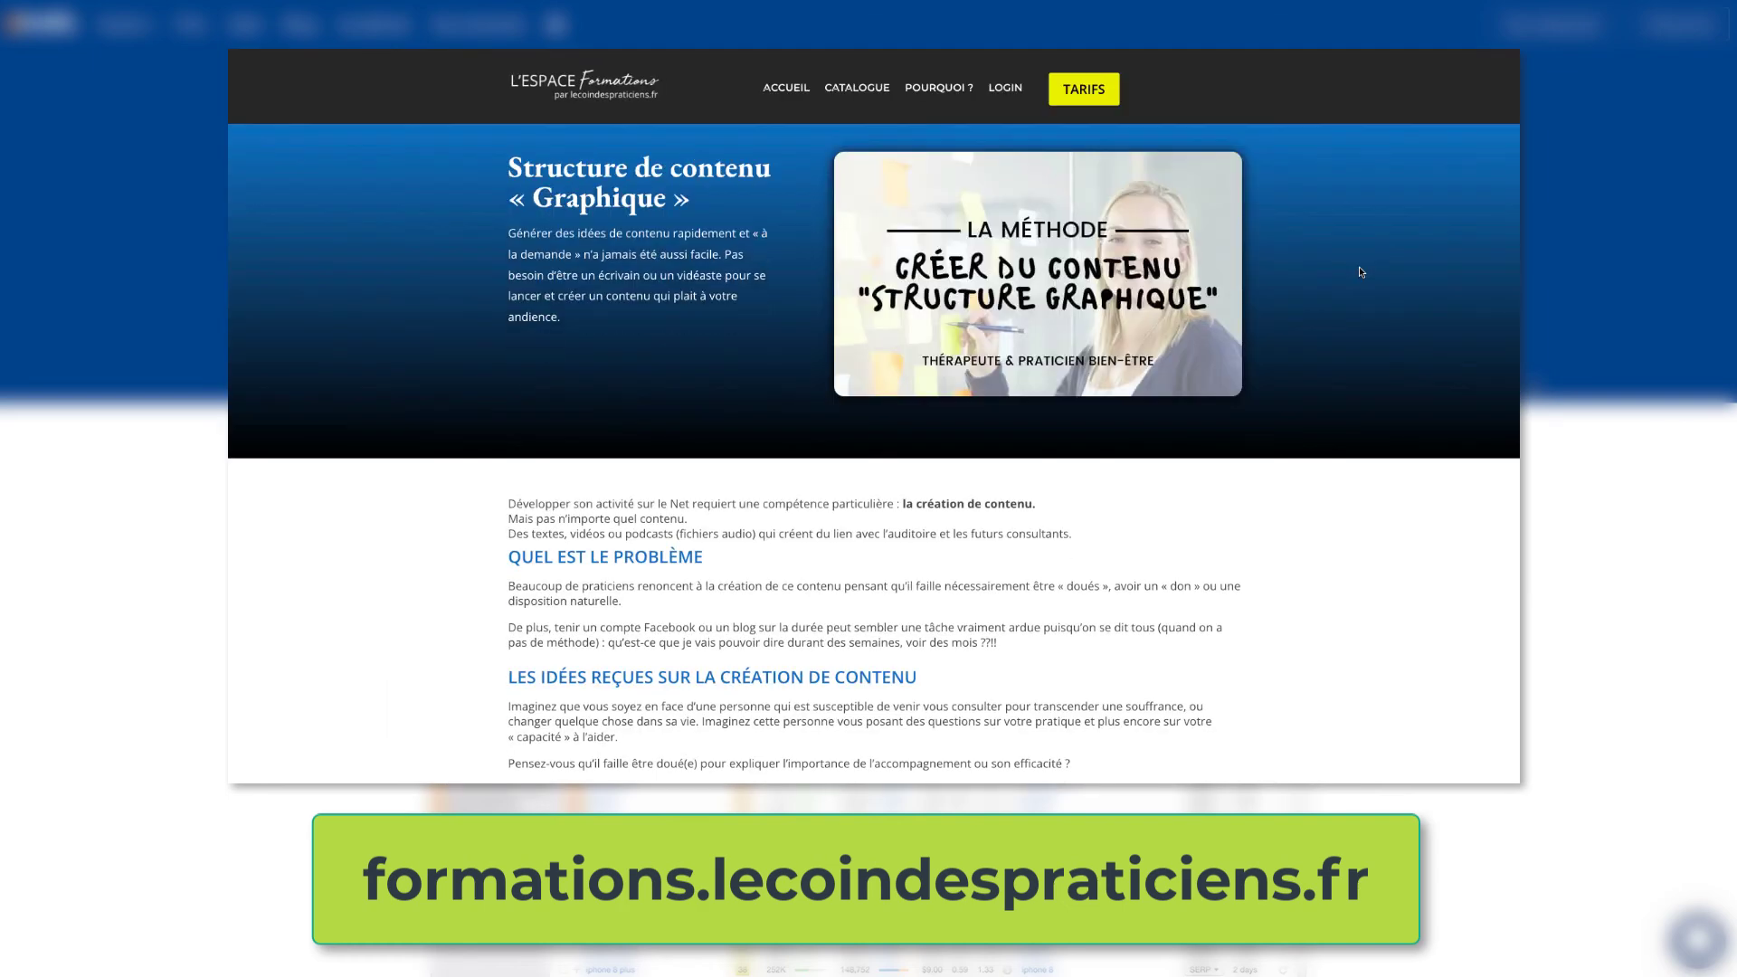
Step: Read the "Structure de contenu « Graphique »" training page through to its course access instructions
scroll(874, 416, "down", 5)
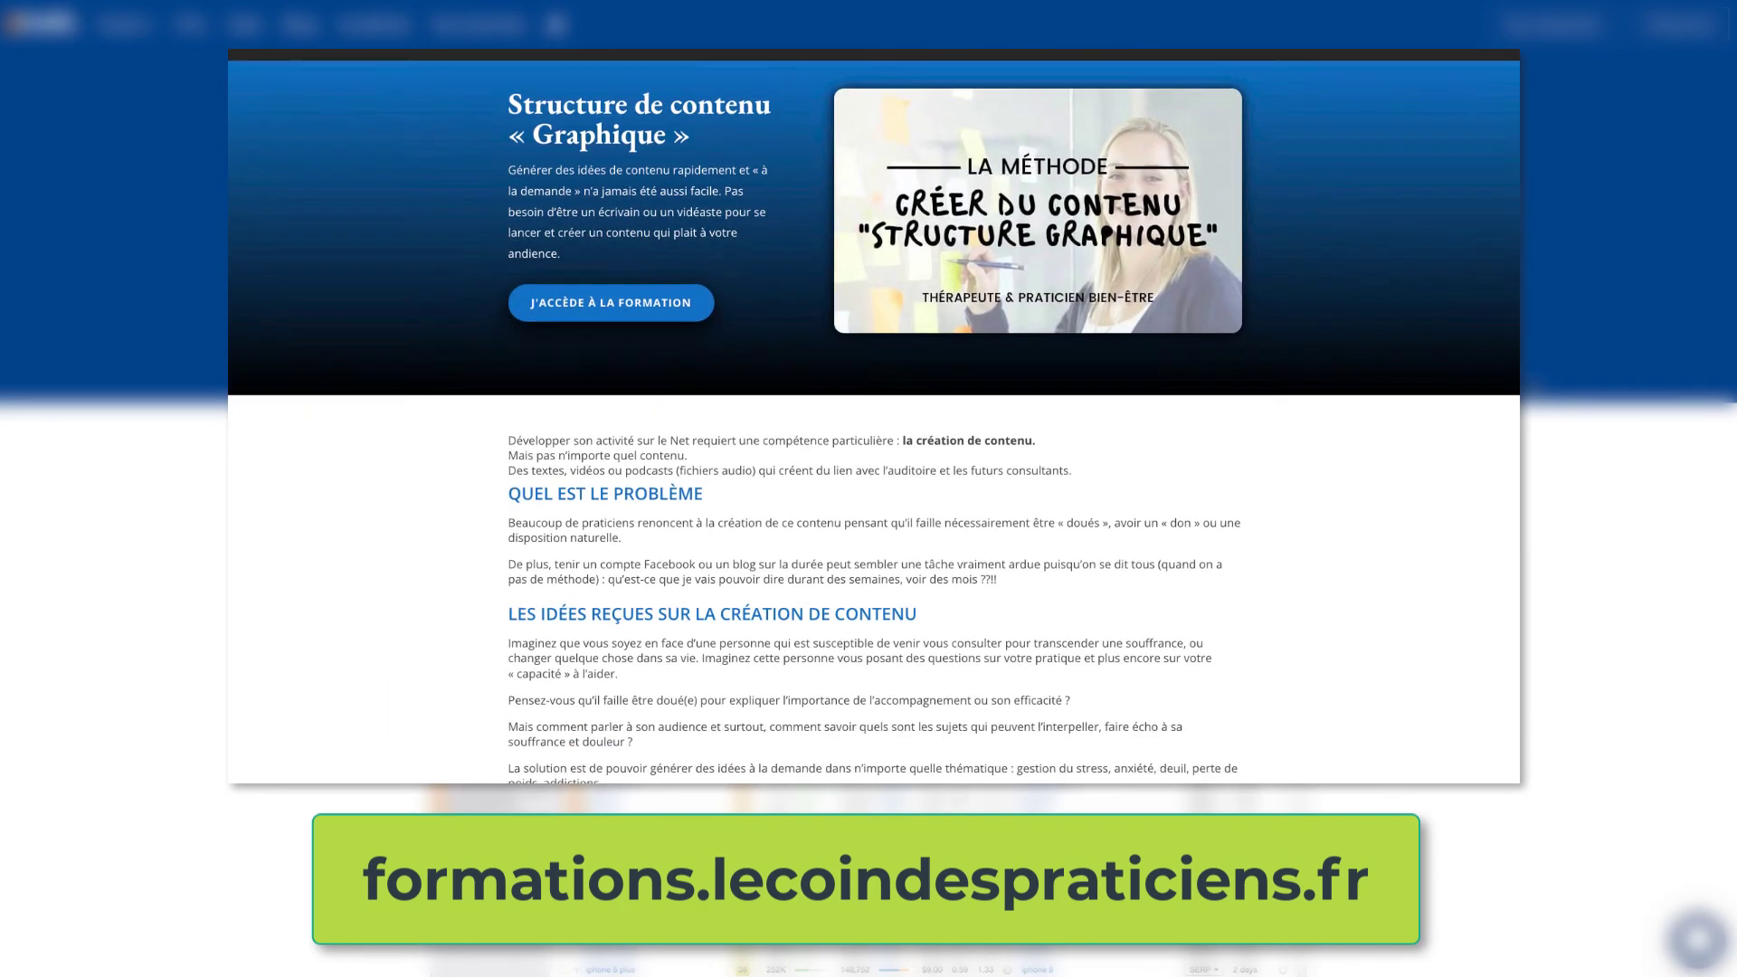
scroll(874, 416, "down", 5)
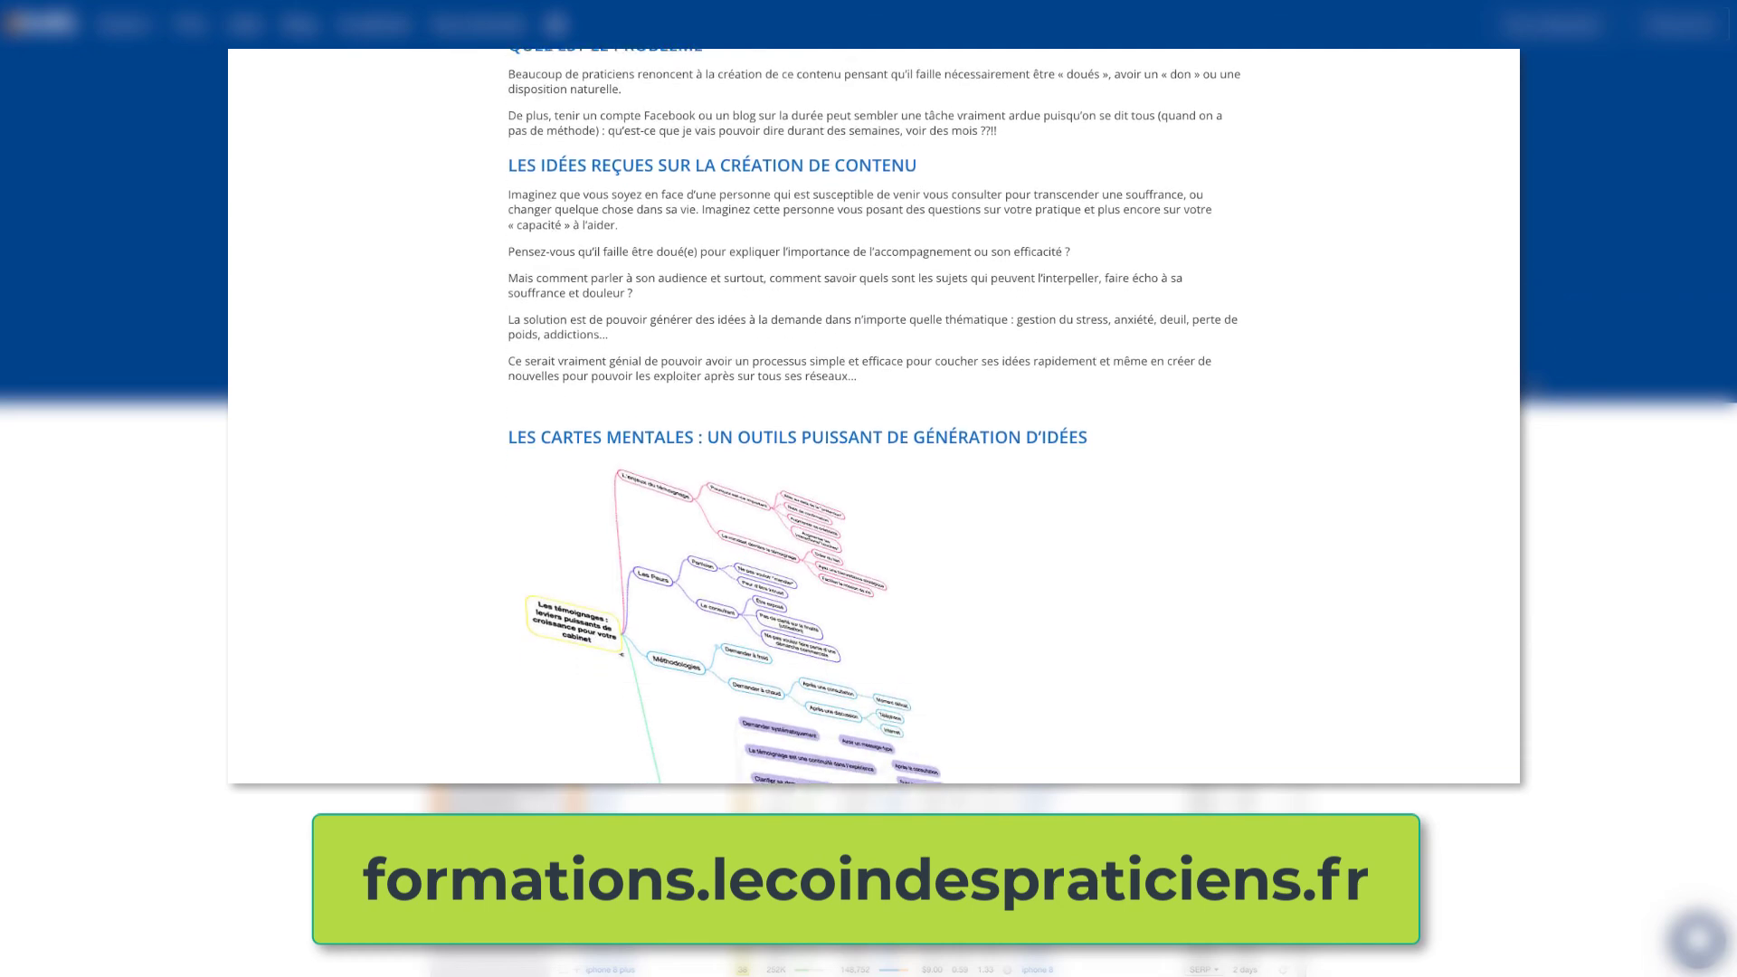
scroll(874, 416, "down", 5)
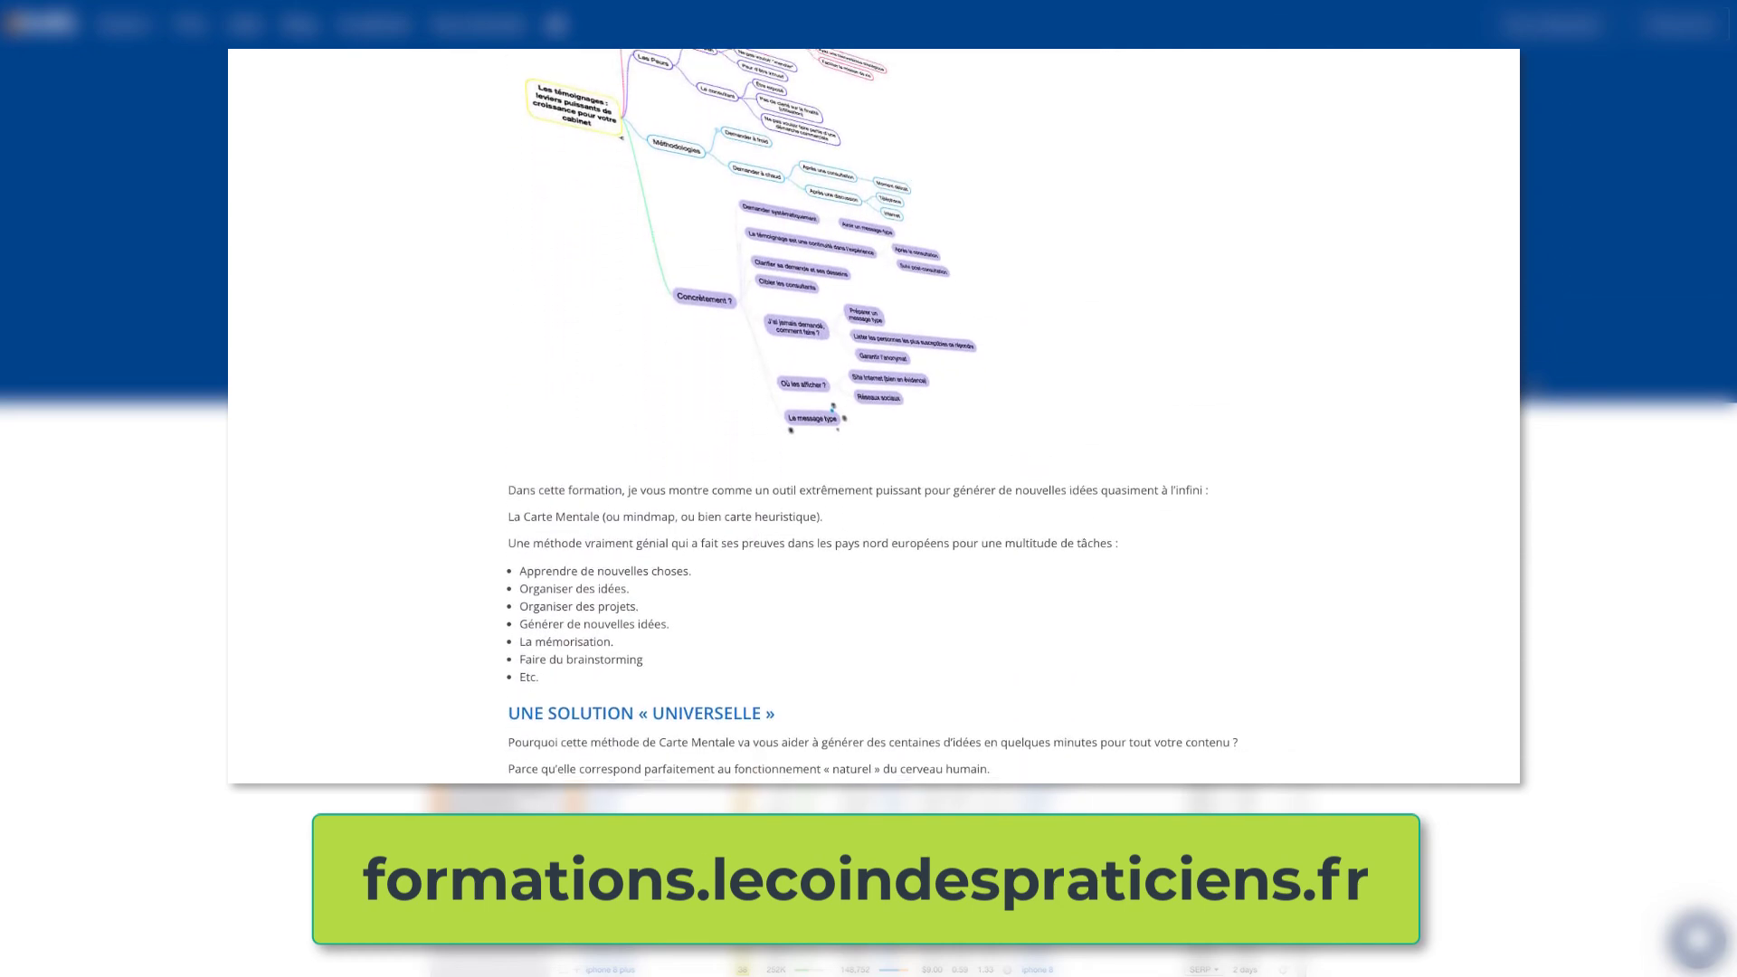
scroll(874, 417, "down", 3)
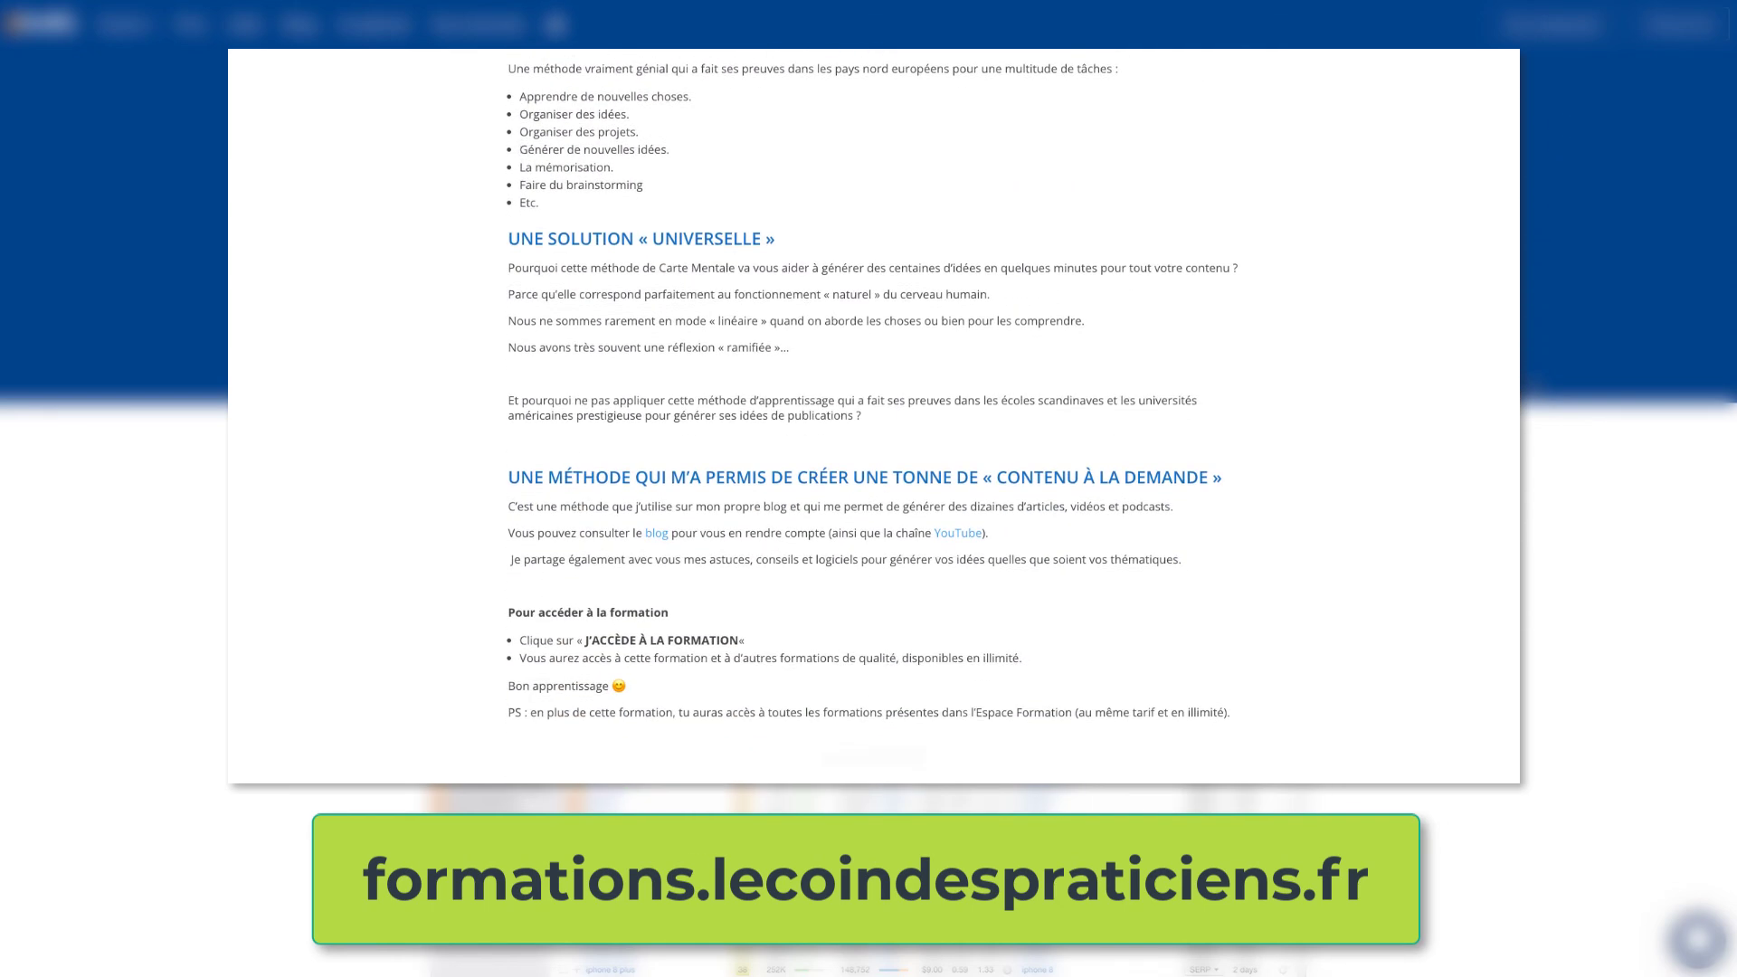